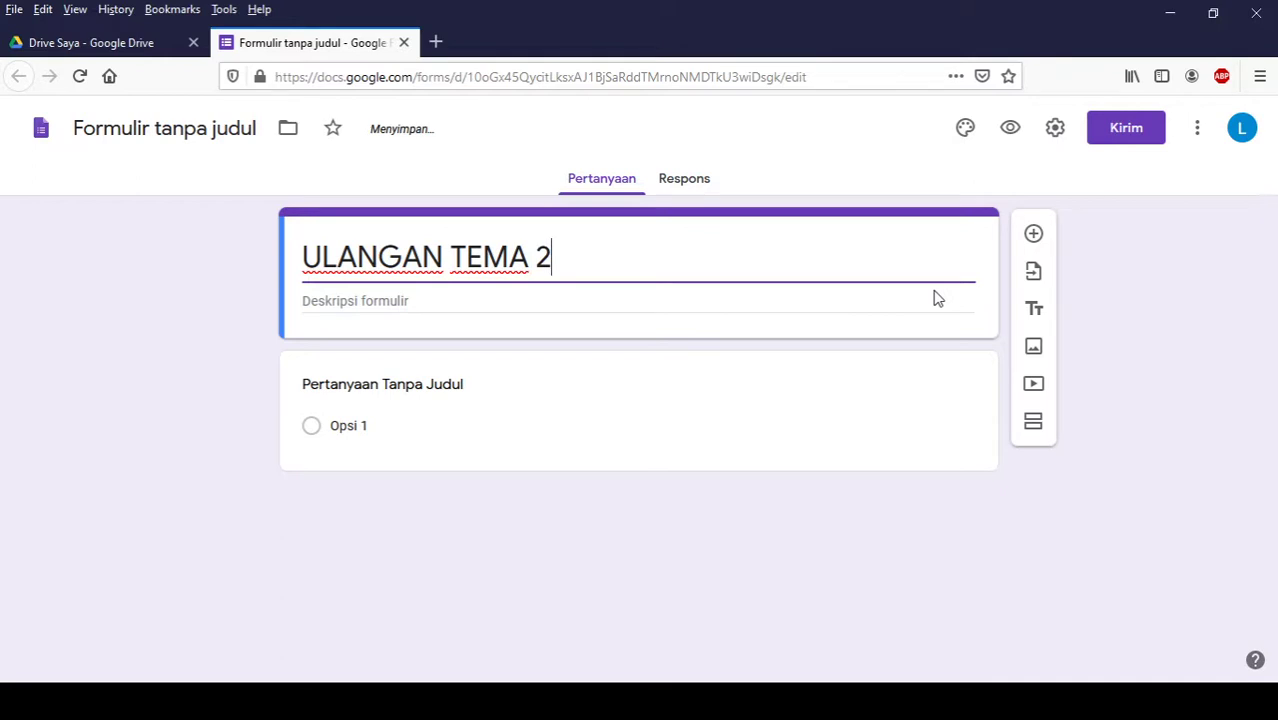
Step: Enter "Silahkan pilih salah satu jawaban yang paling benar!" as the form description under the title
left_click(420, 300)
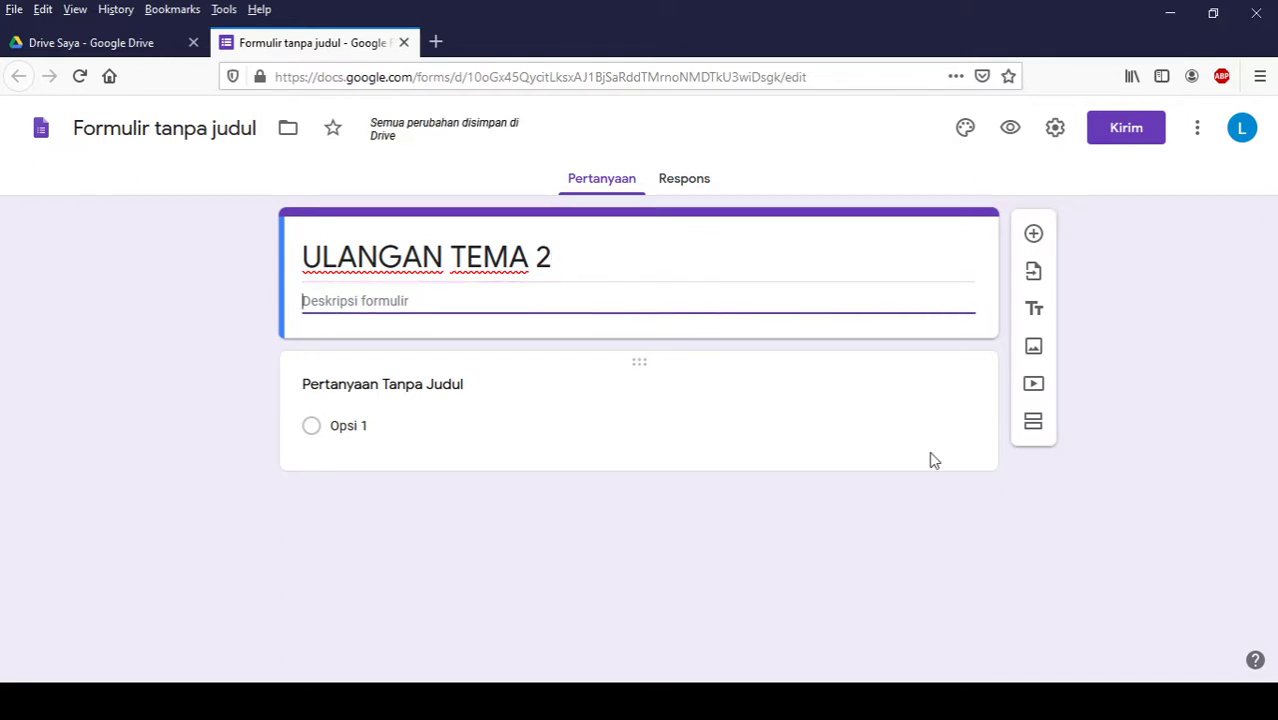
type("Sil")
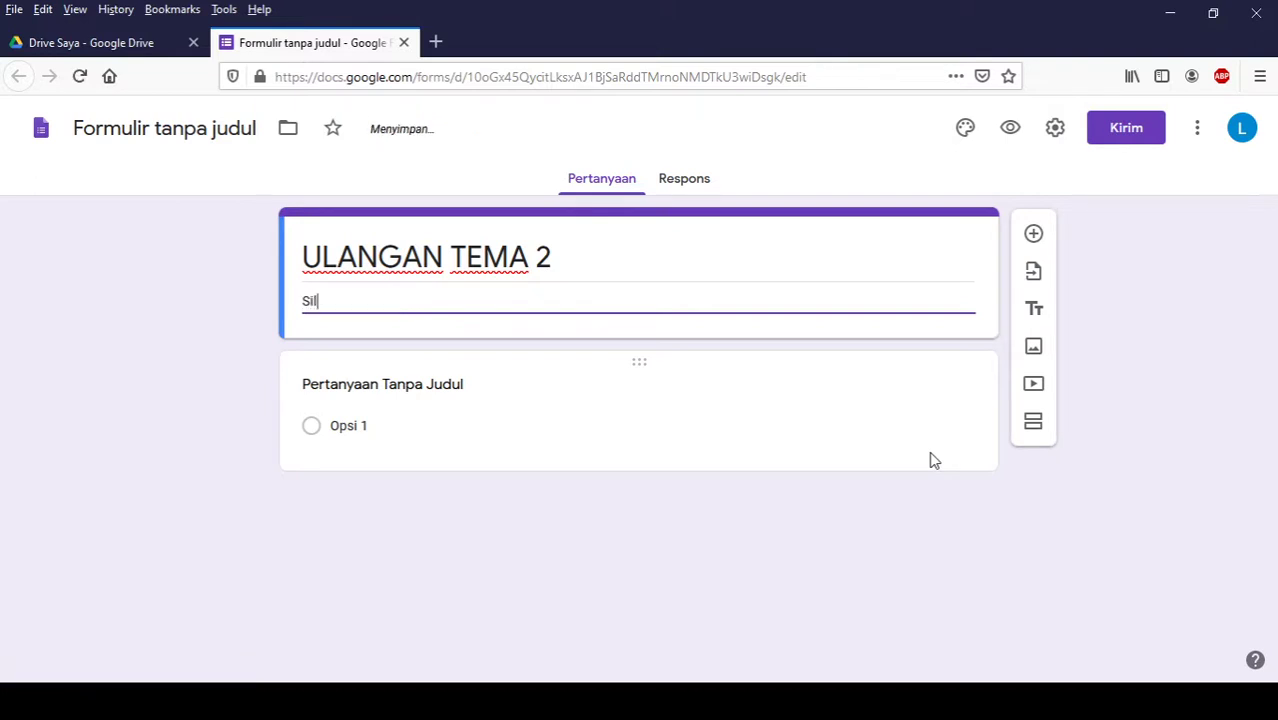
type("ahkan pilih salah s")
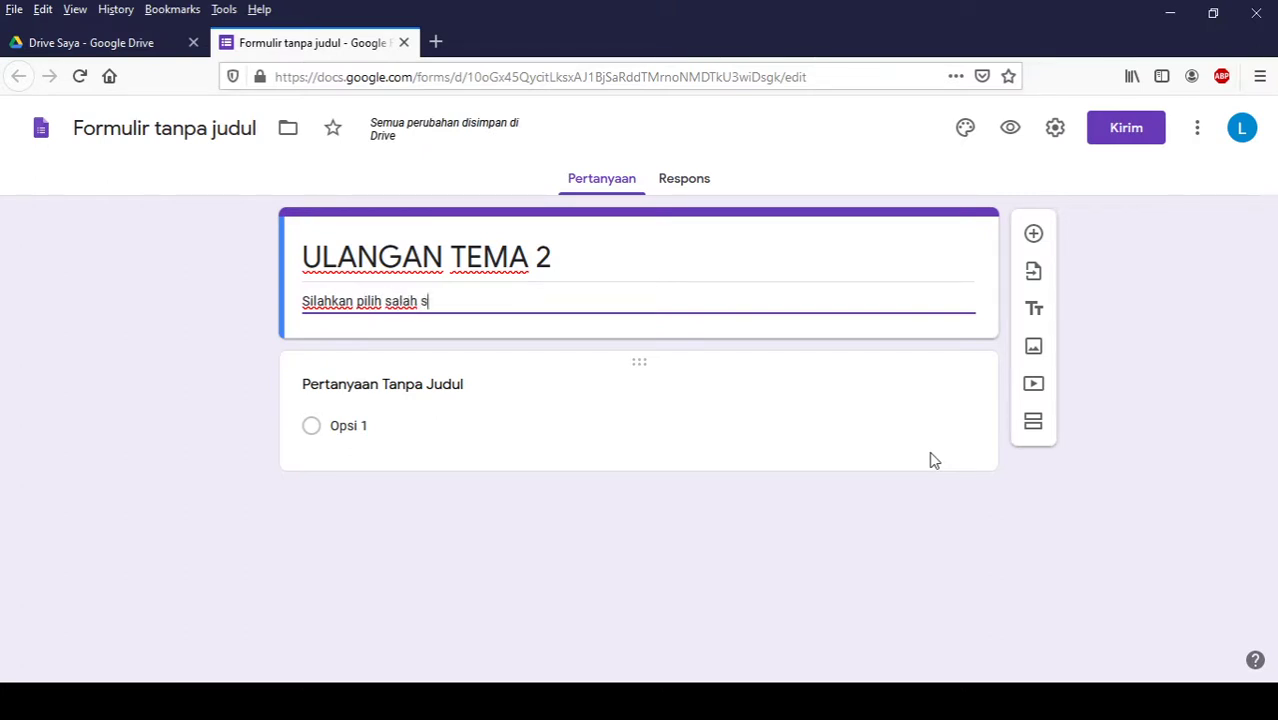
type("atu jawaban")
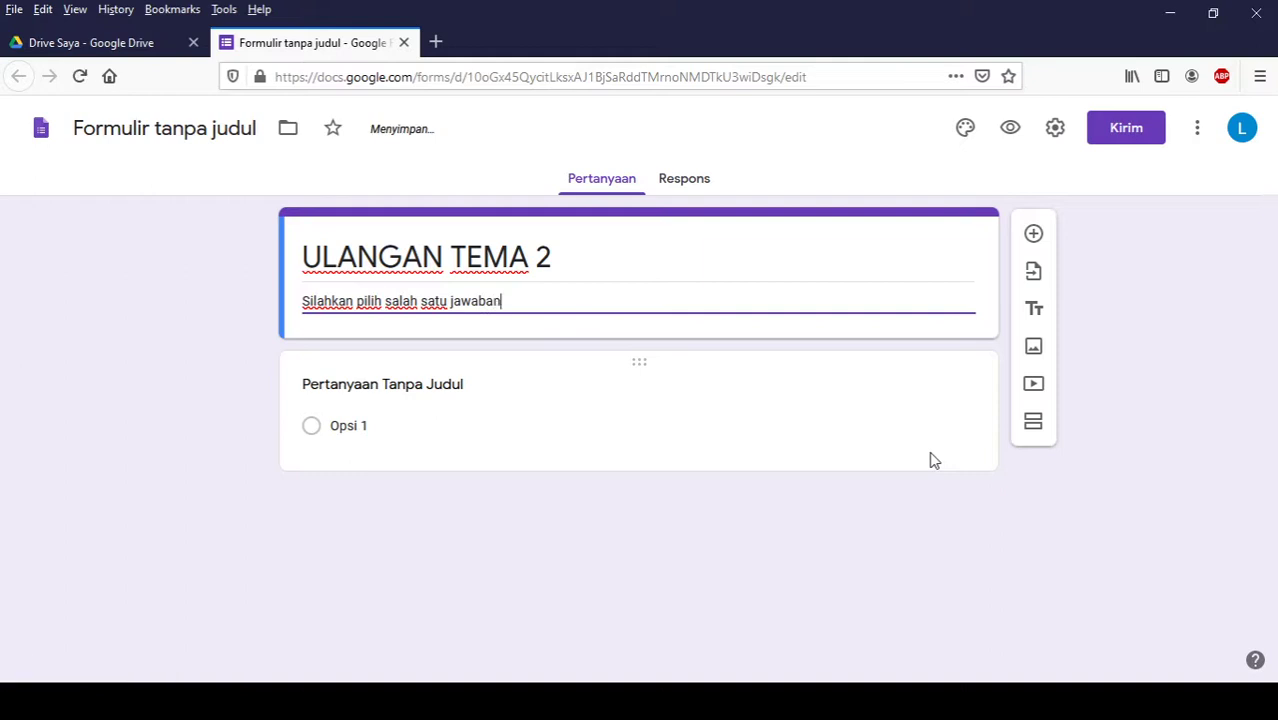
type(" yang paling b")
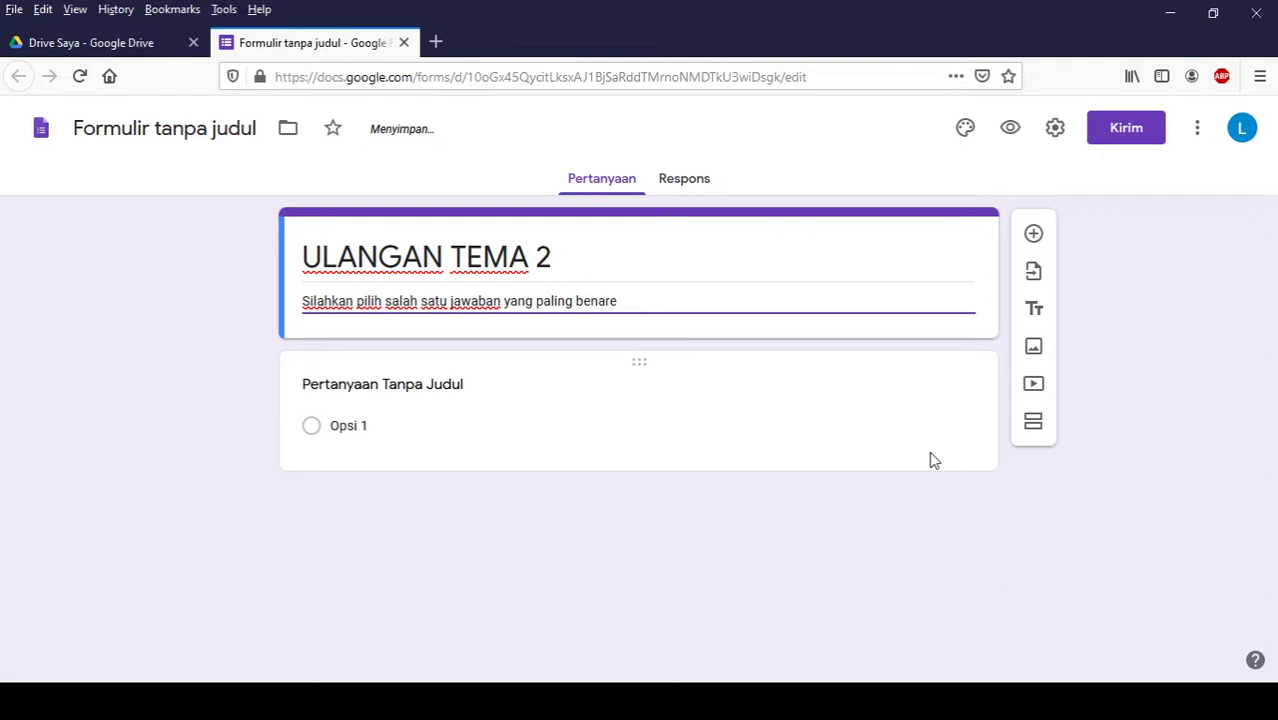
type("enar!")
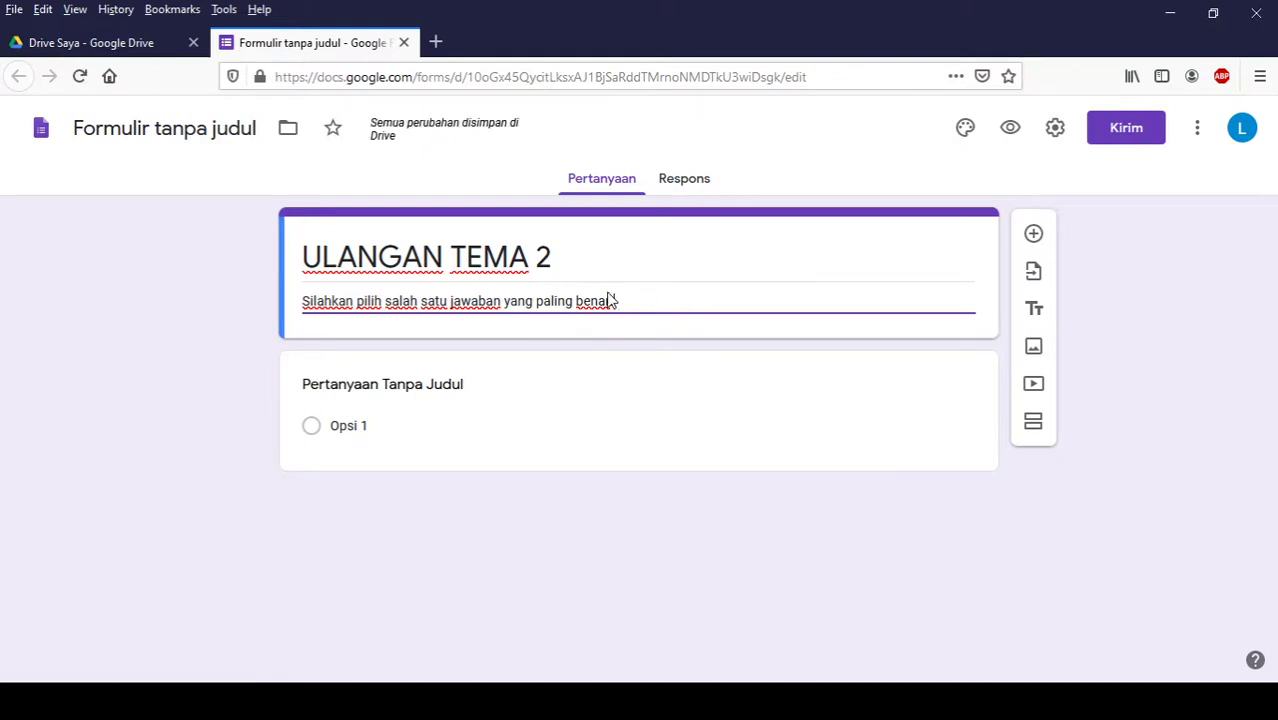
Step: Title the first, untitled question "Nama Lengkap" as a short-answer question
left_click(465, 384)
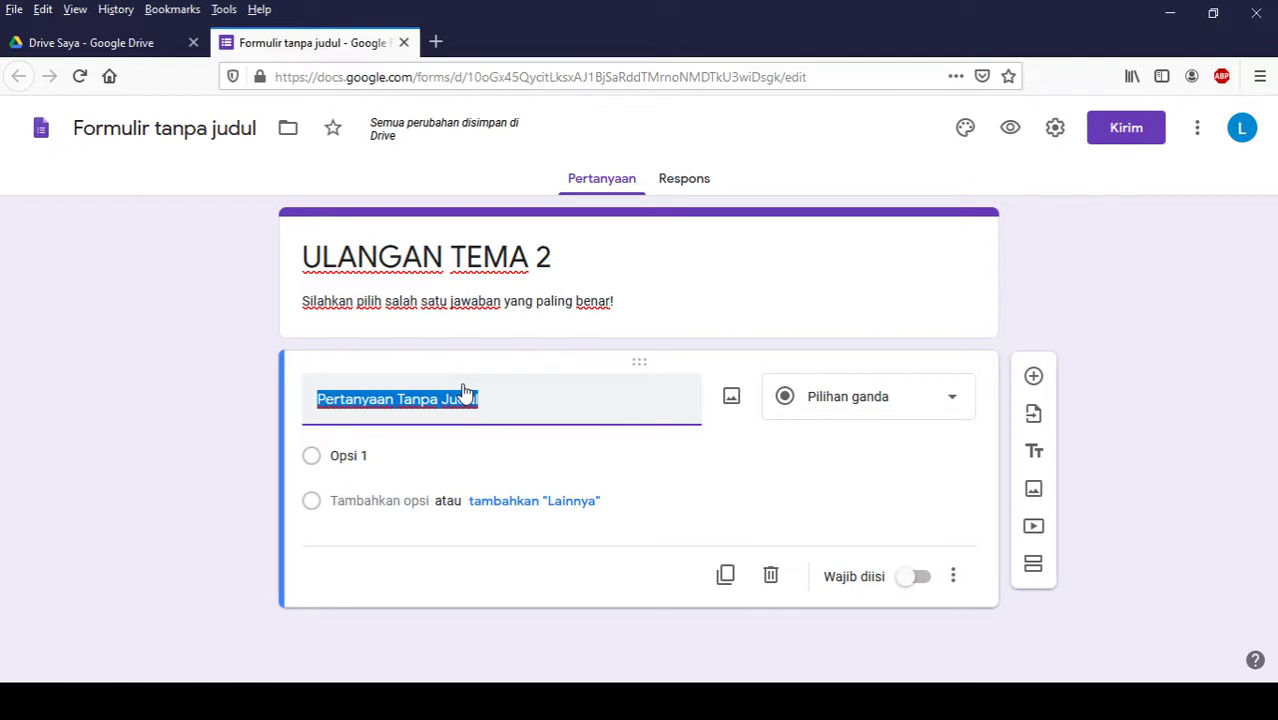
type("Na")
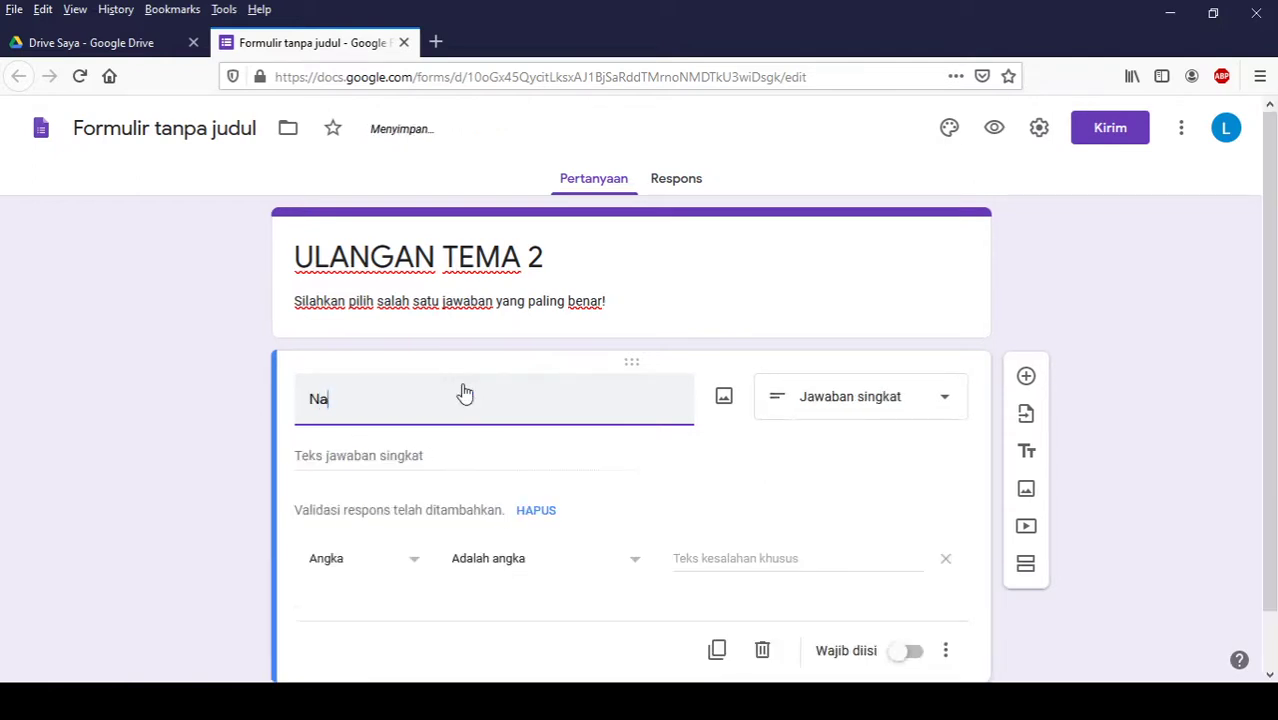
type("ma Leng")
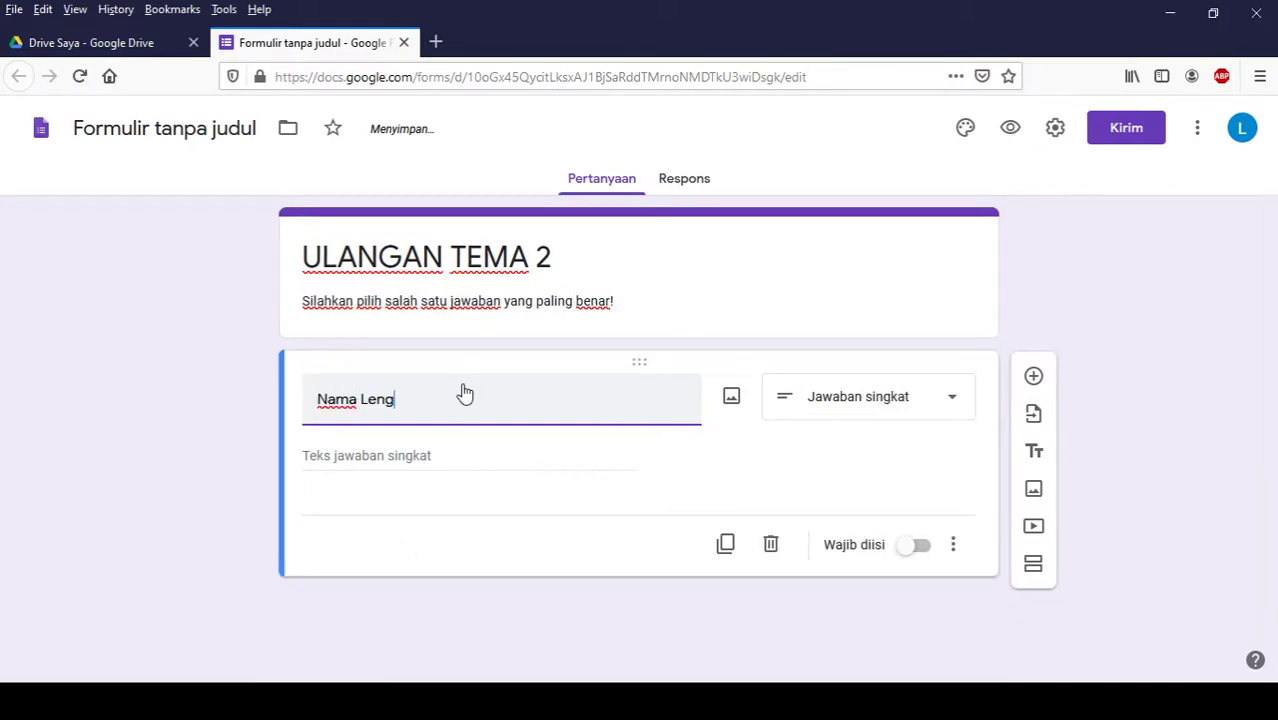
type("kap")
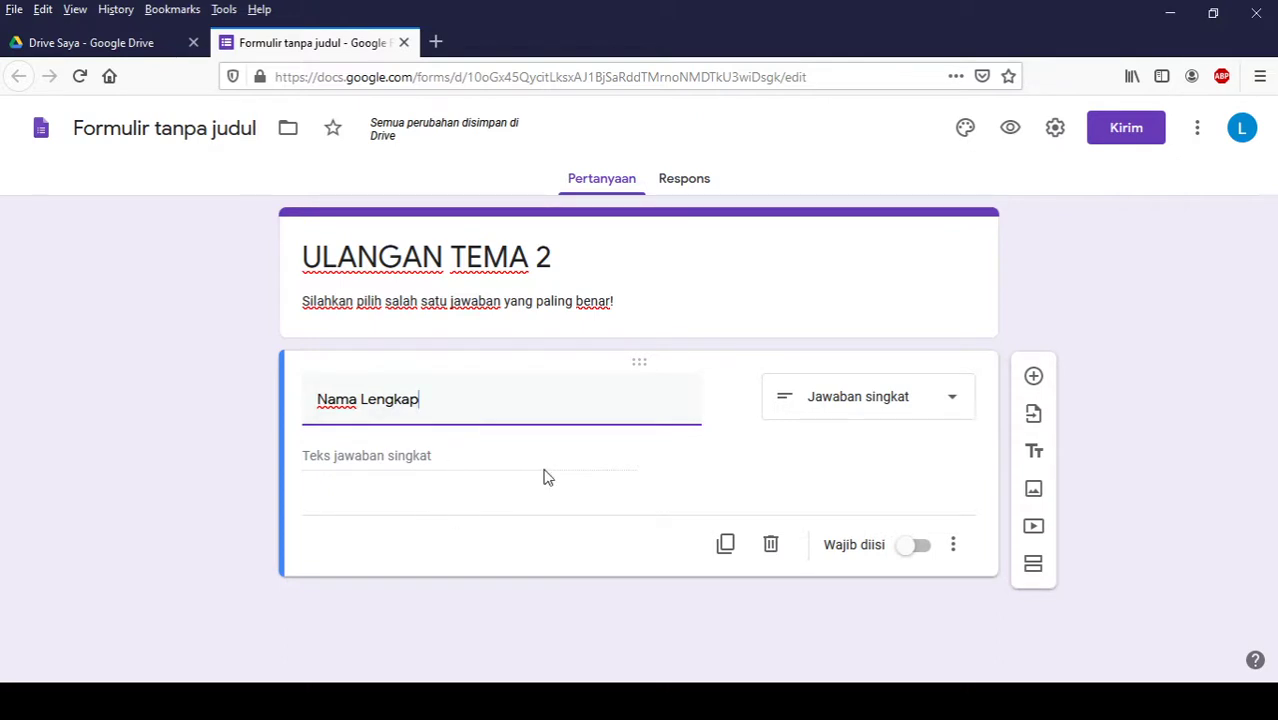
Step: Add a multiple-choice question titled "Kelas" with the options 6A and 6B
left_click(1035, 377)
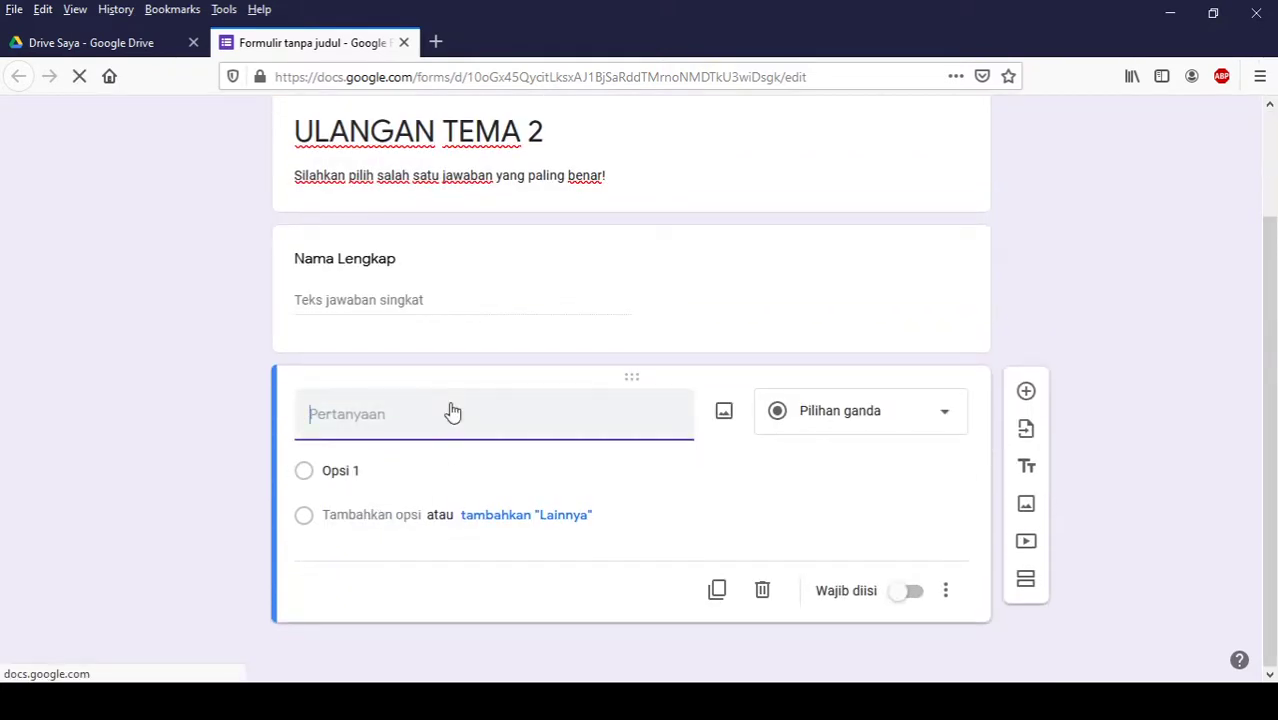
type("Kelas")
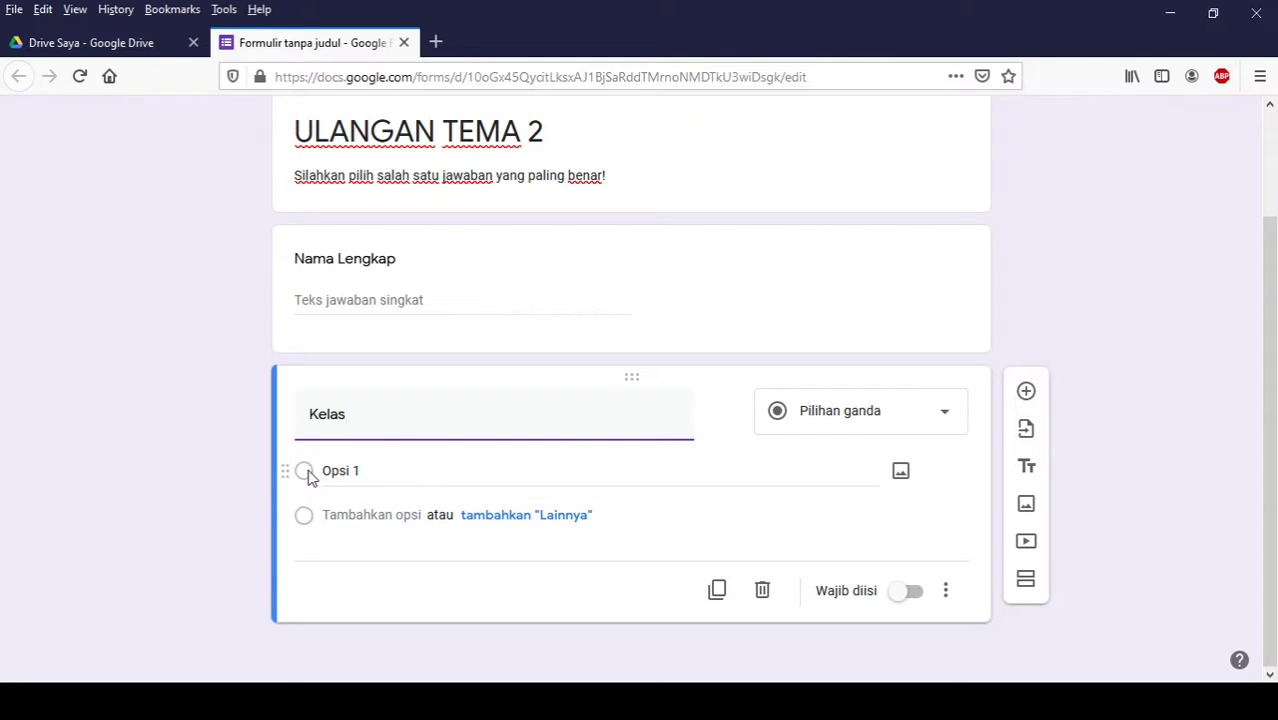
left_click(365, 471)
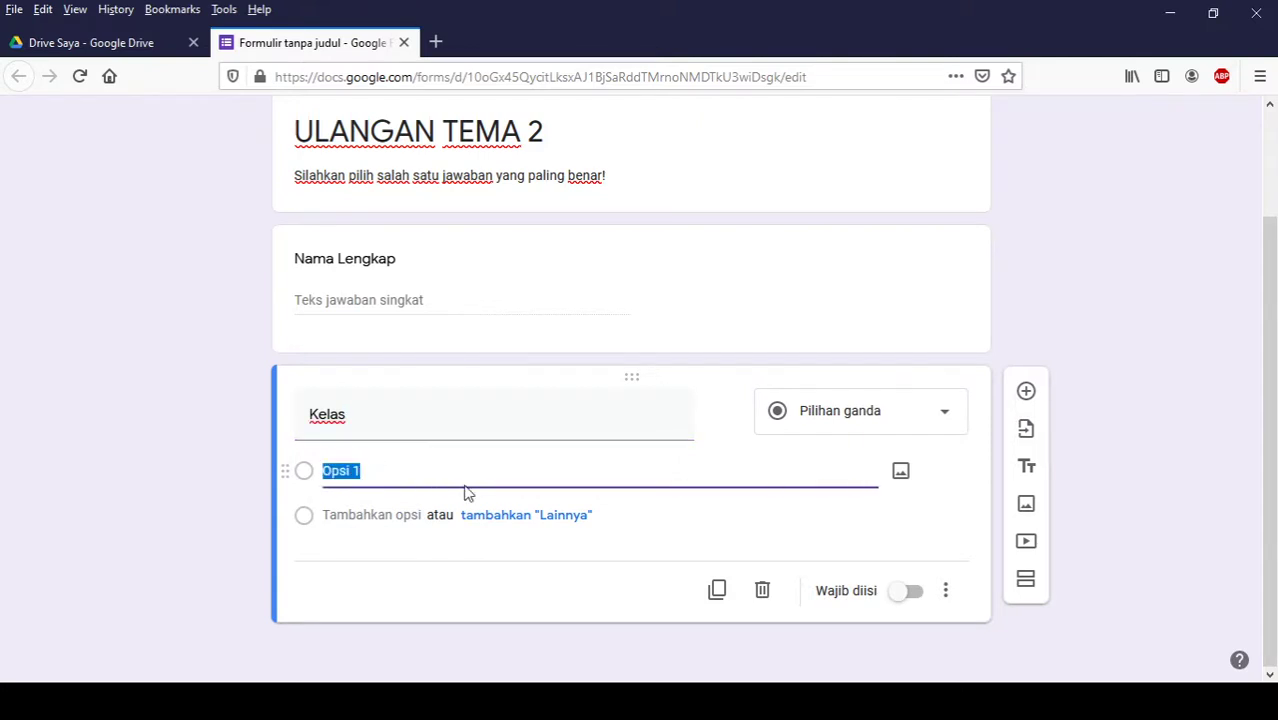
type("6A")
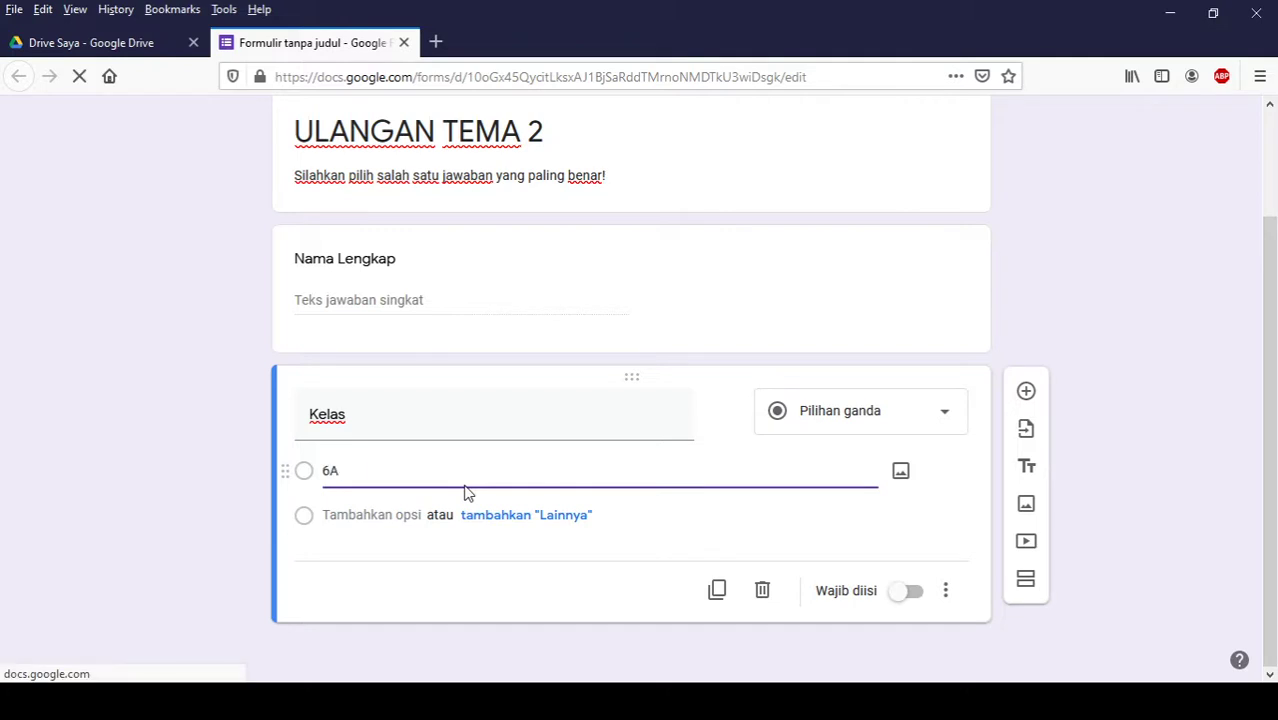
left_click(342, 514)
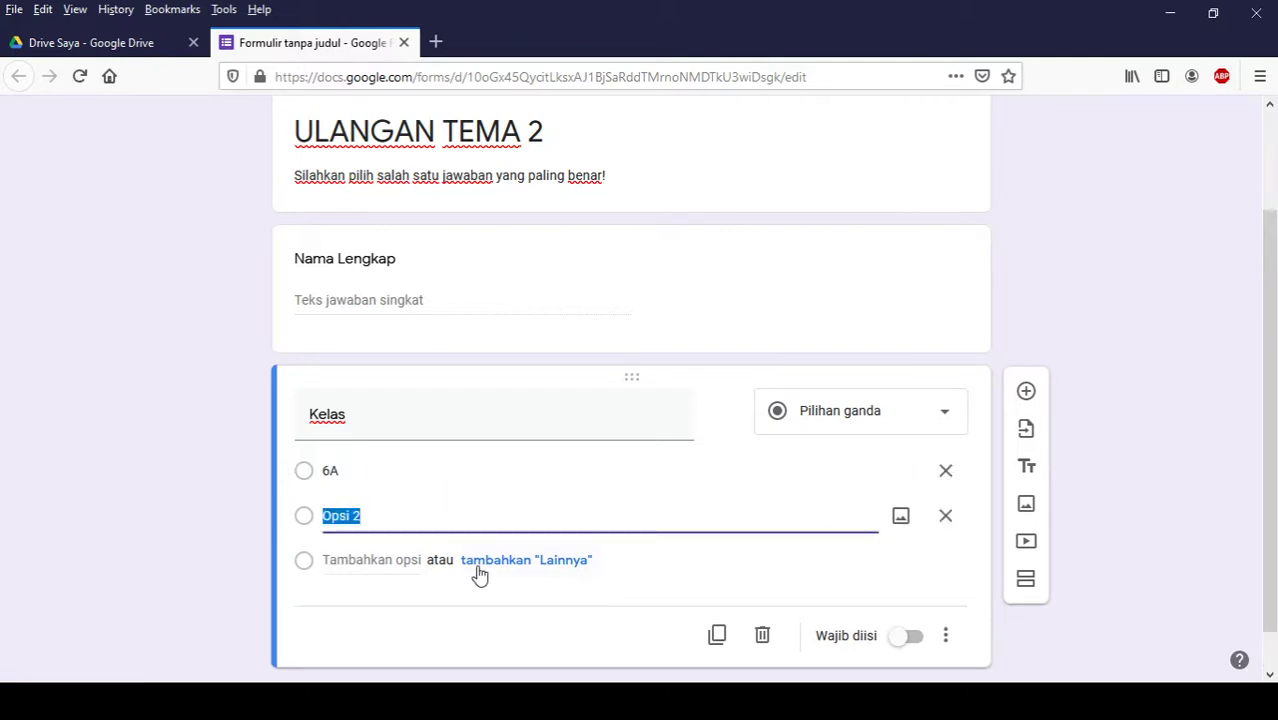
type("6B")
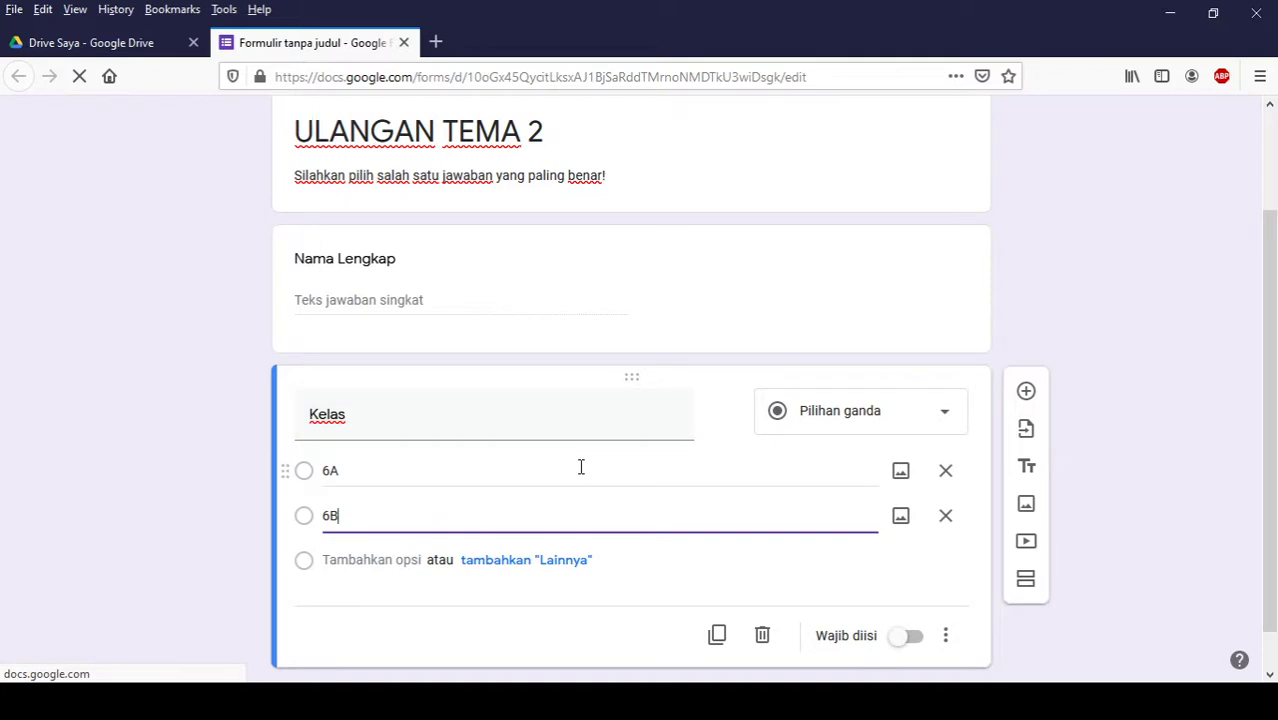
Step: Make both the "Nama Lengkap" and "Kelas" questions required
left_click(653, 285)
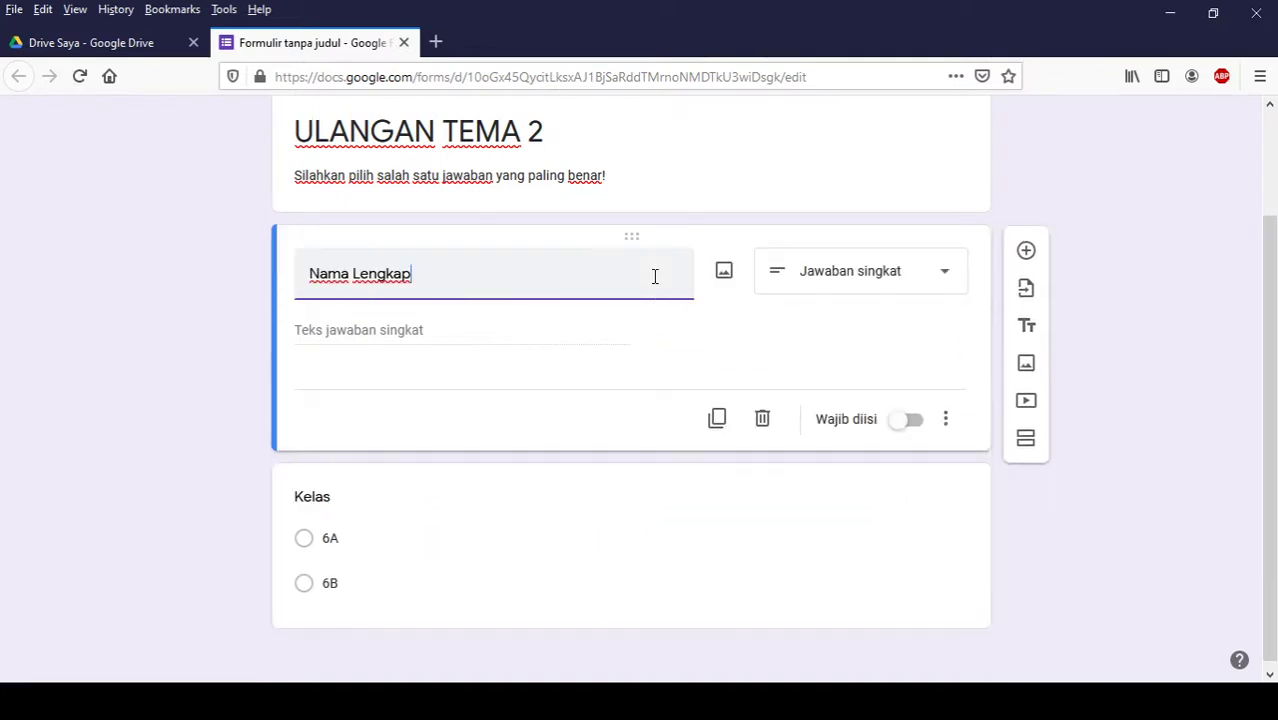
left_click(909, 428)
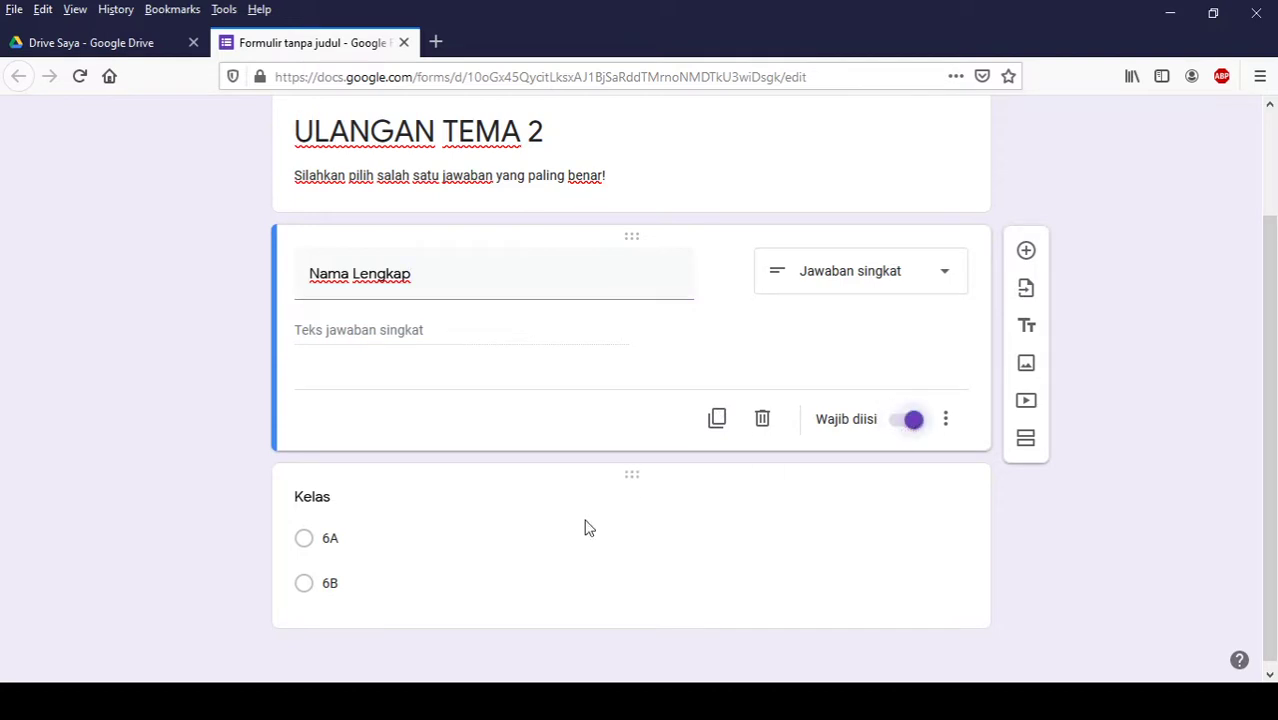
left_click(503, 538)
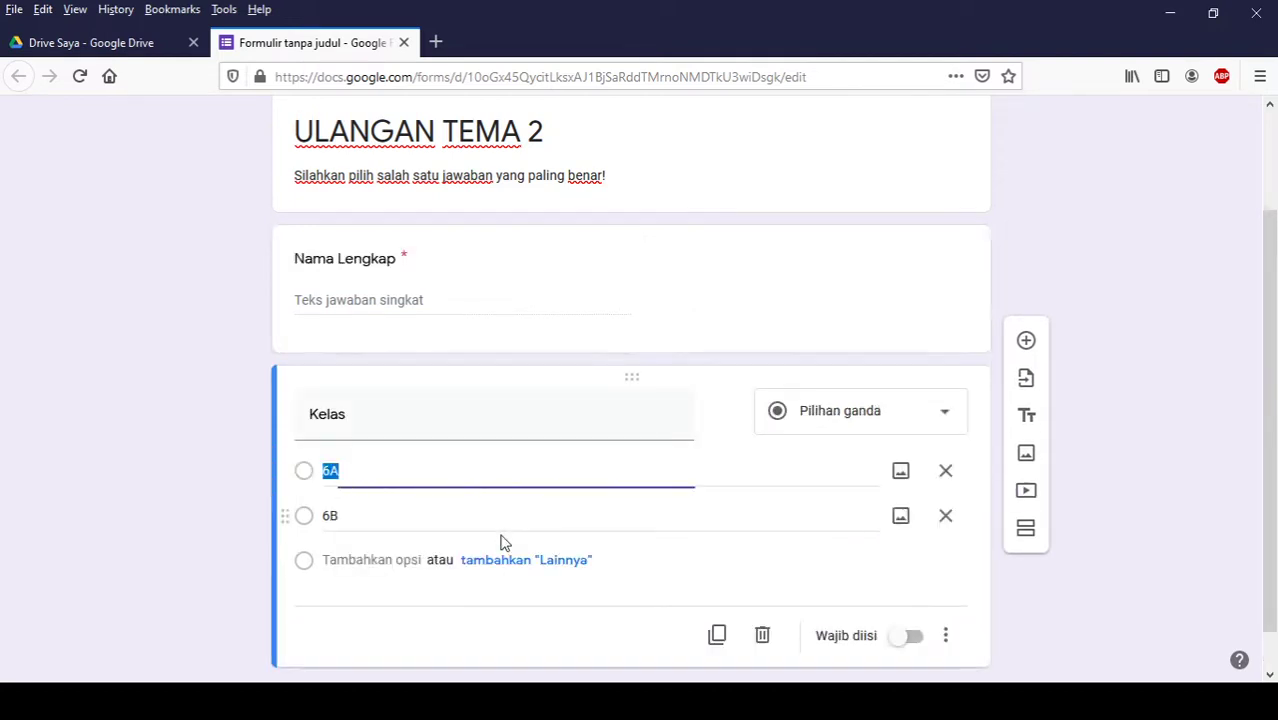
left_click(910, 641)
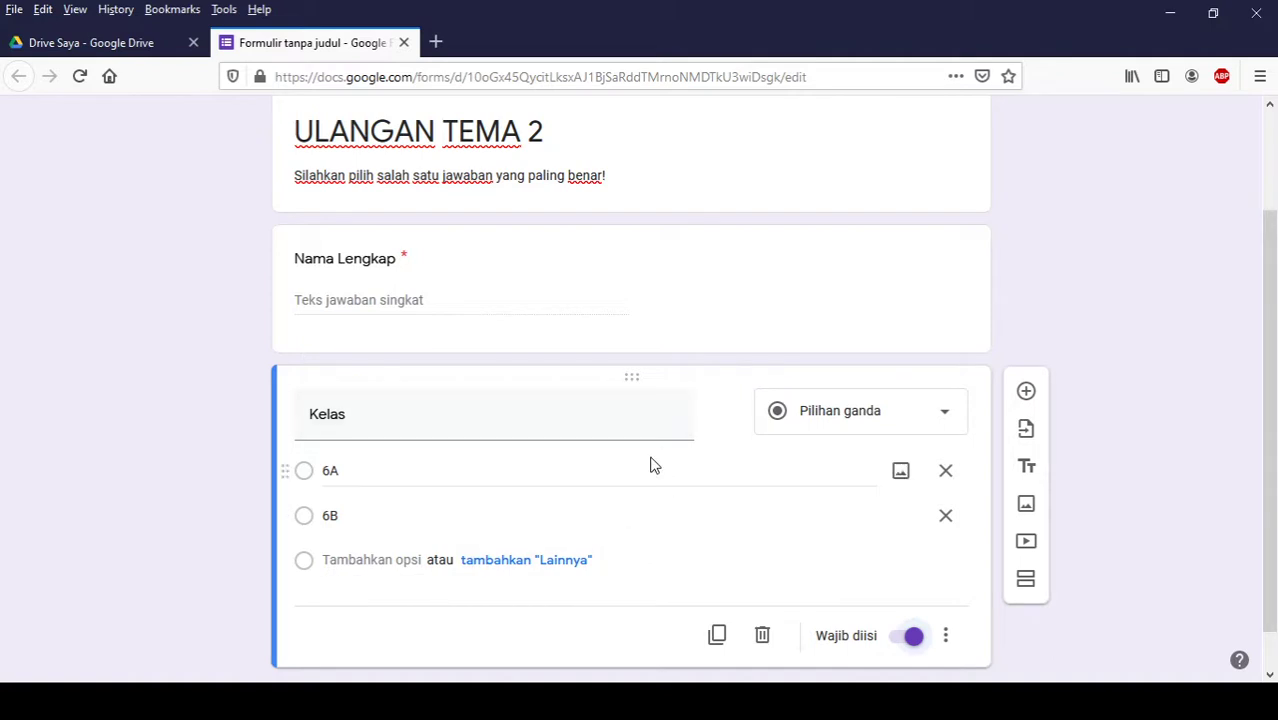
Step: Add a new question below "Kelas", leave its title empty and set its type to Pilihan ganda
left_click(728, 525)
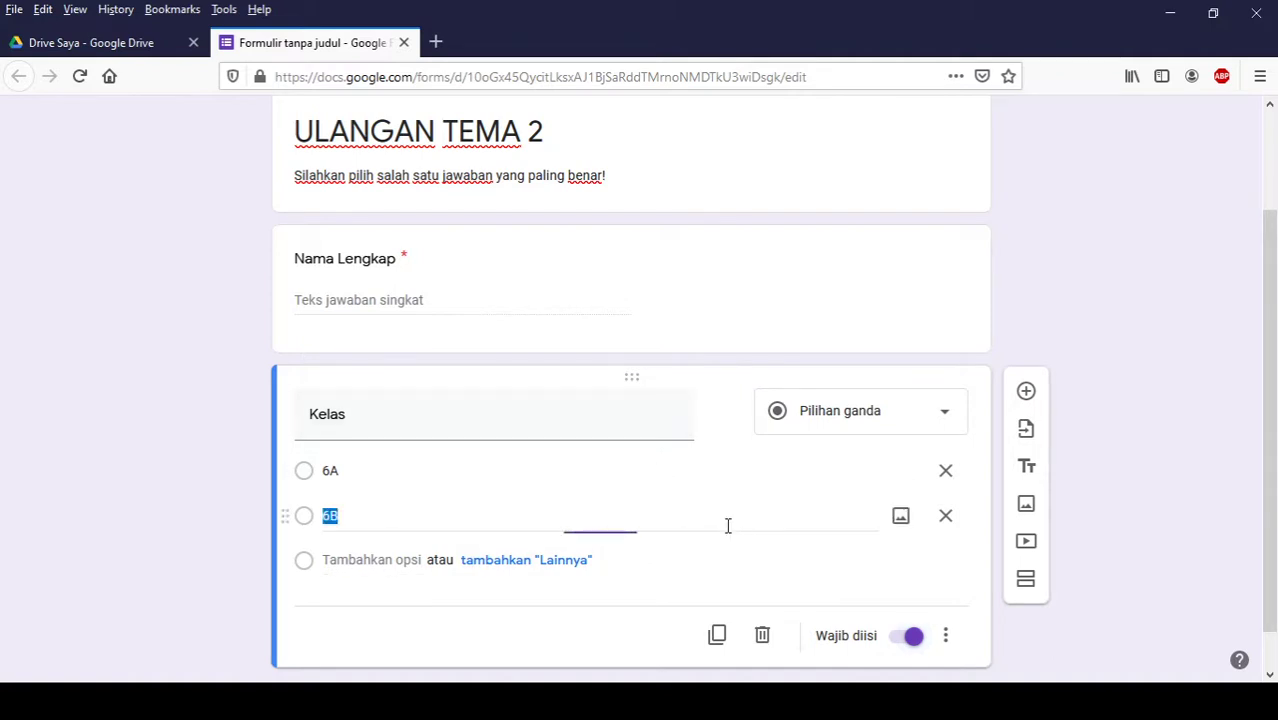
scroll(1088, 416, "down", 1)
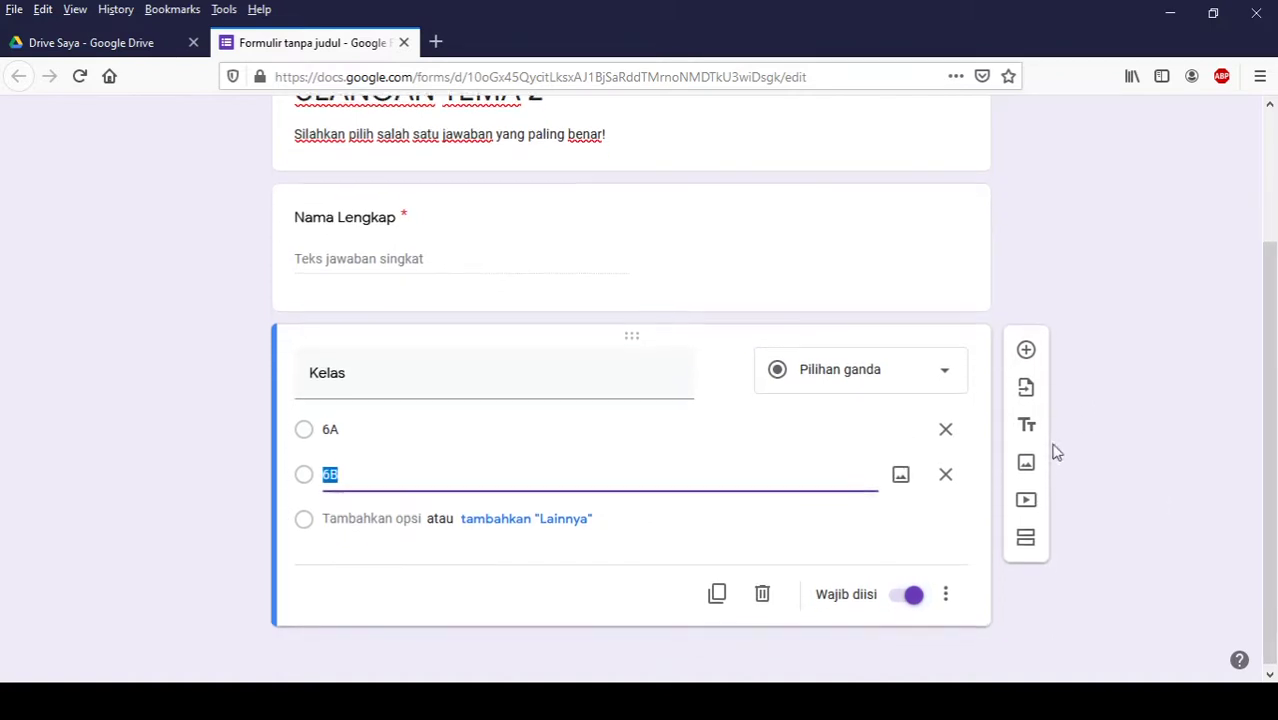
left_click(1026, 347)
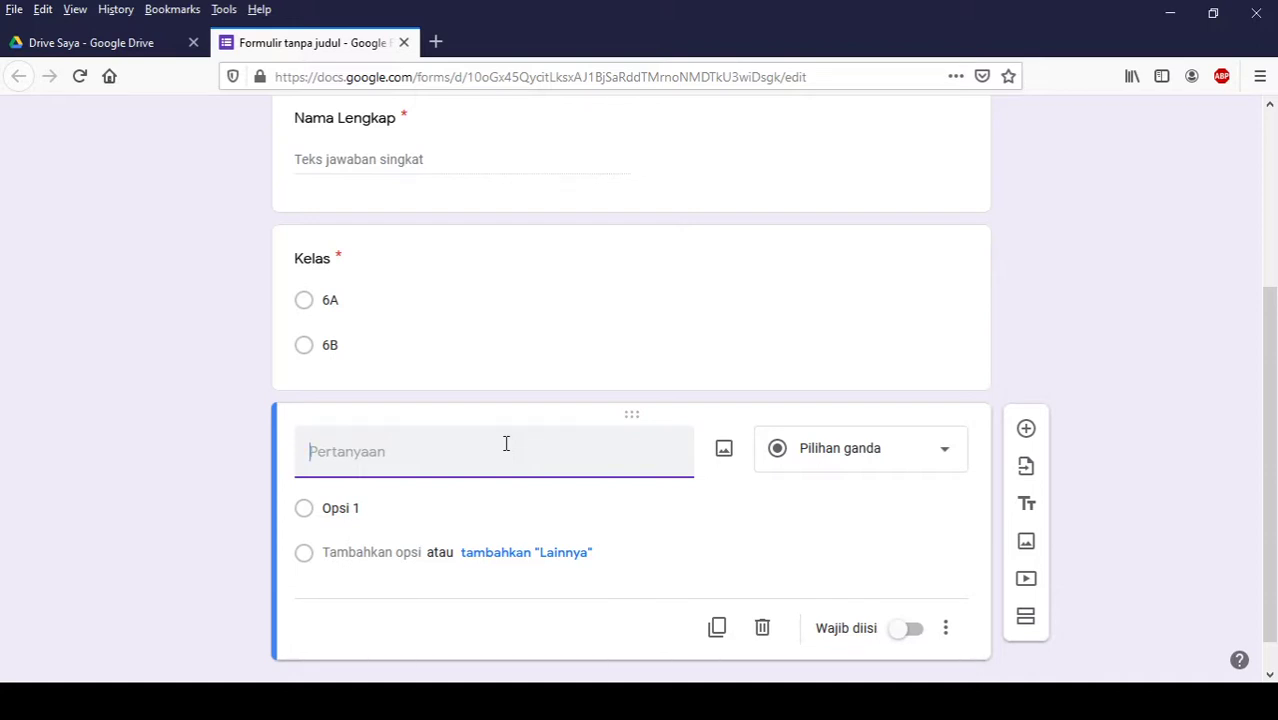
type("Man")
key("BackSpace")
key("BackSpace")
key("BackSpace")
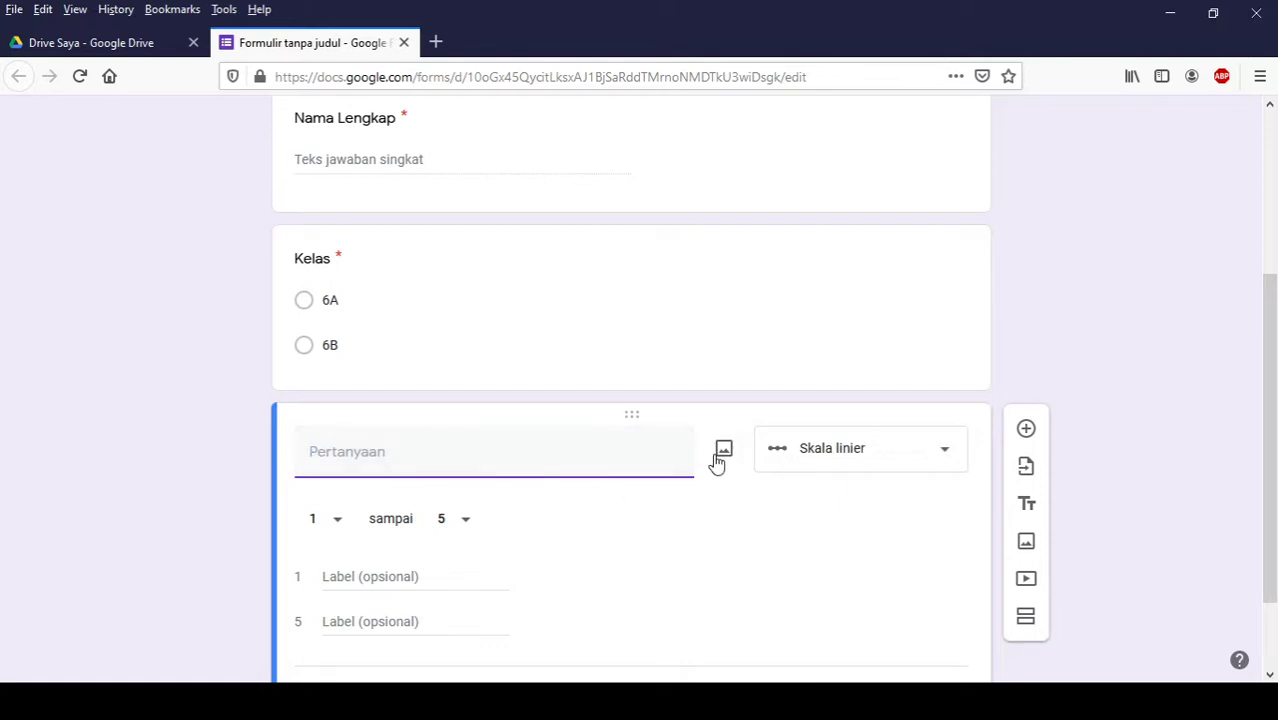
left_click(918, 457)
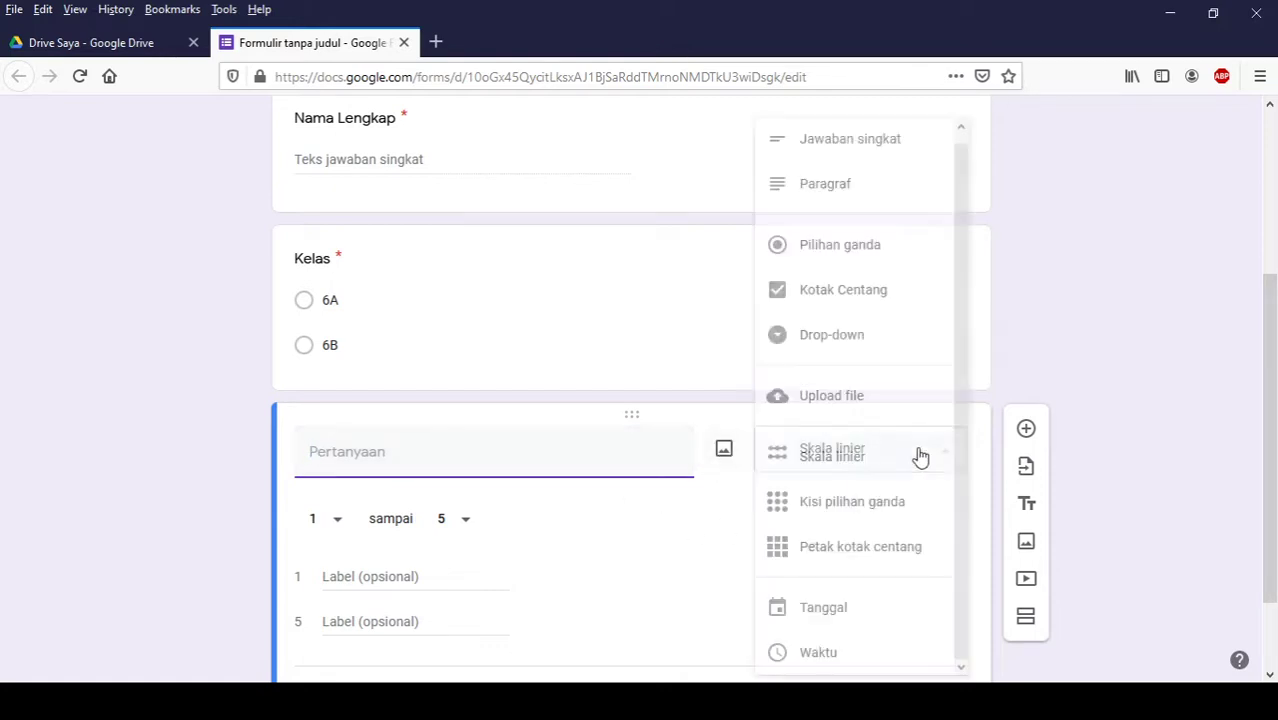
left_click(873, 248)
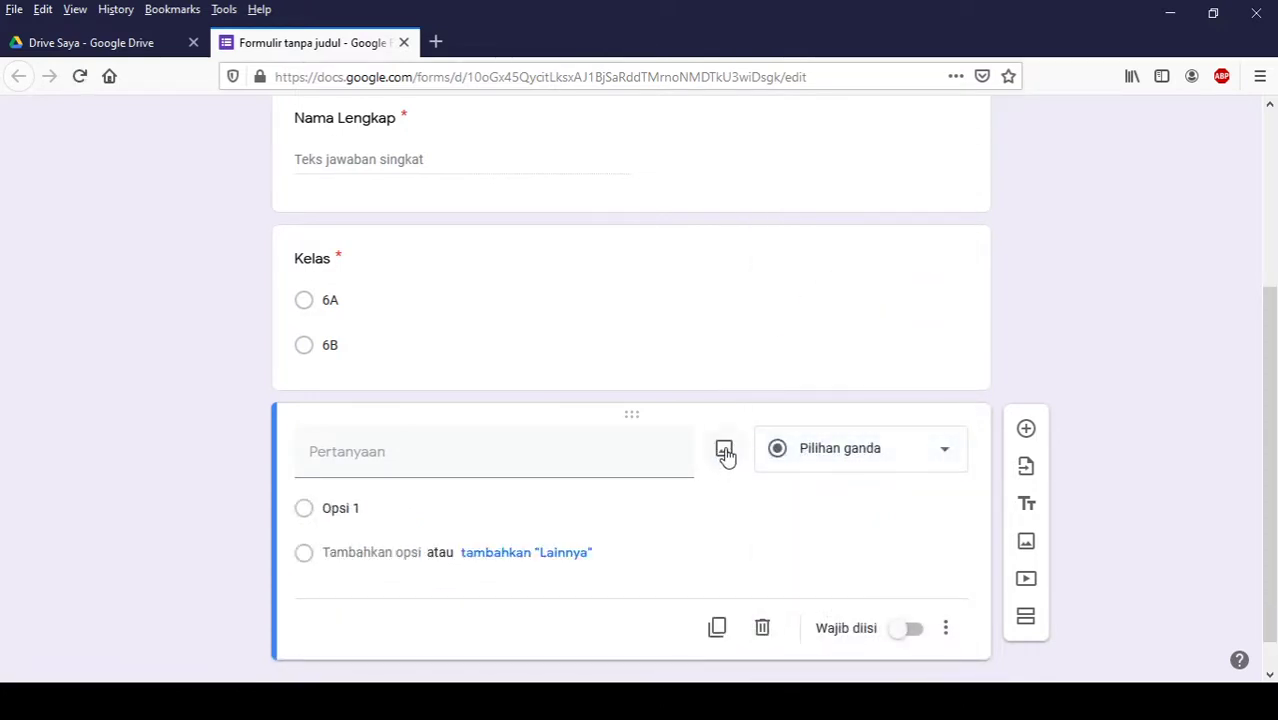
Step: Start adding an image to the new question and search Google Images for "harimau"
left_click(724, 451)
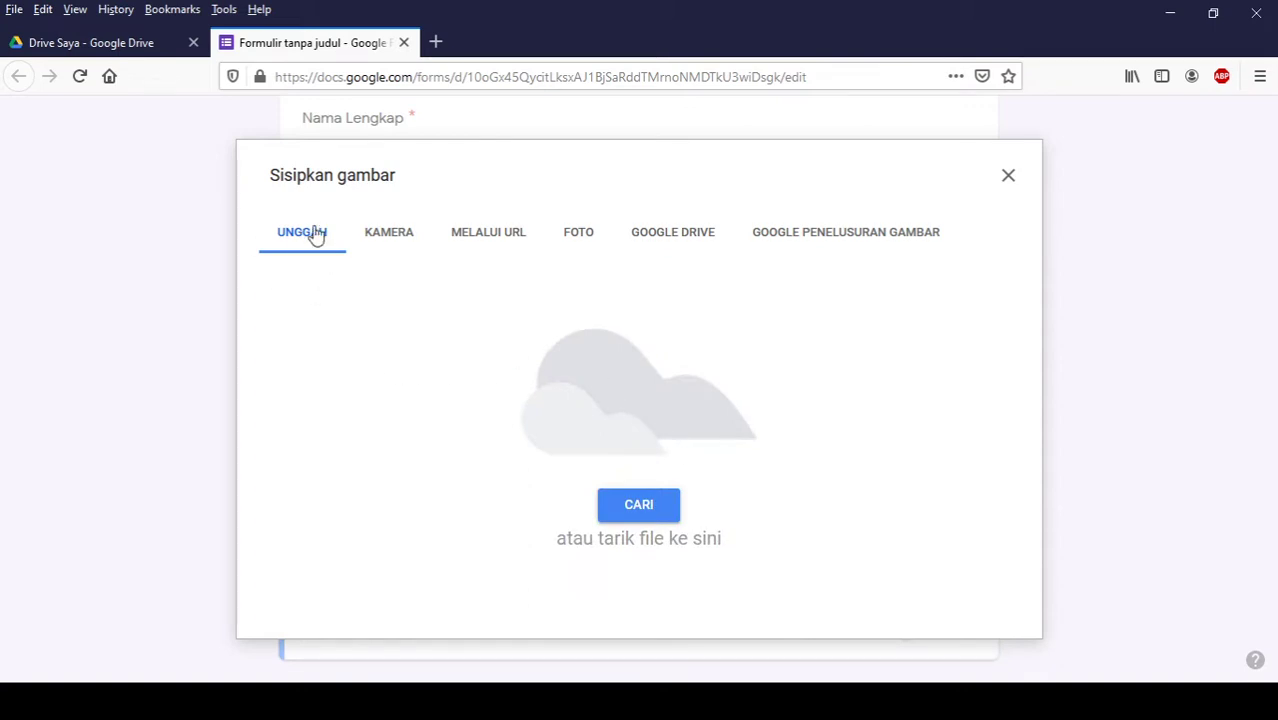
left_click(632, 510)
left_click(867, 238)
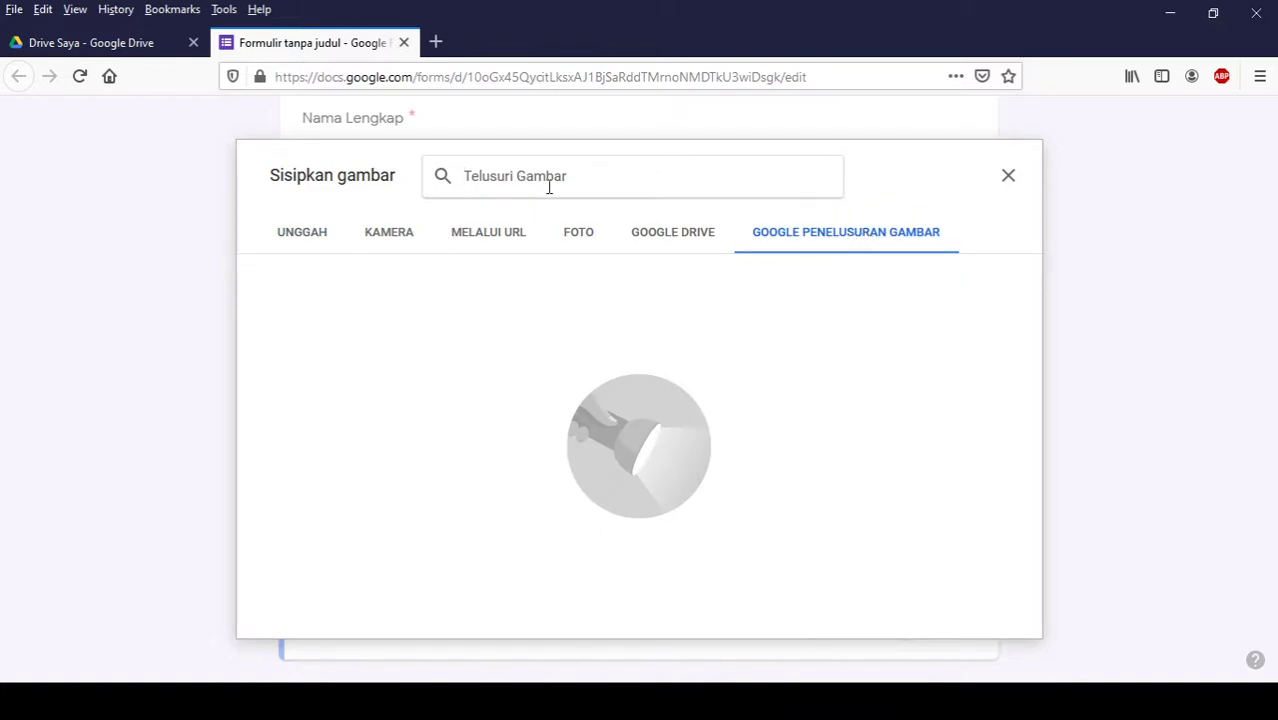
type("ha")
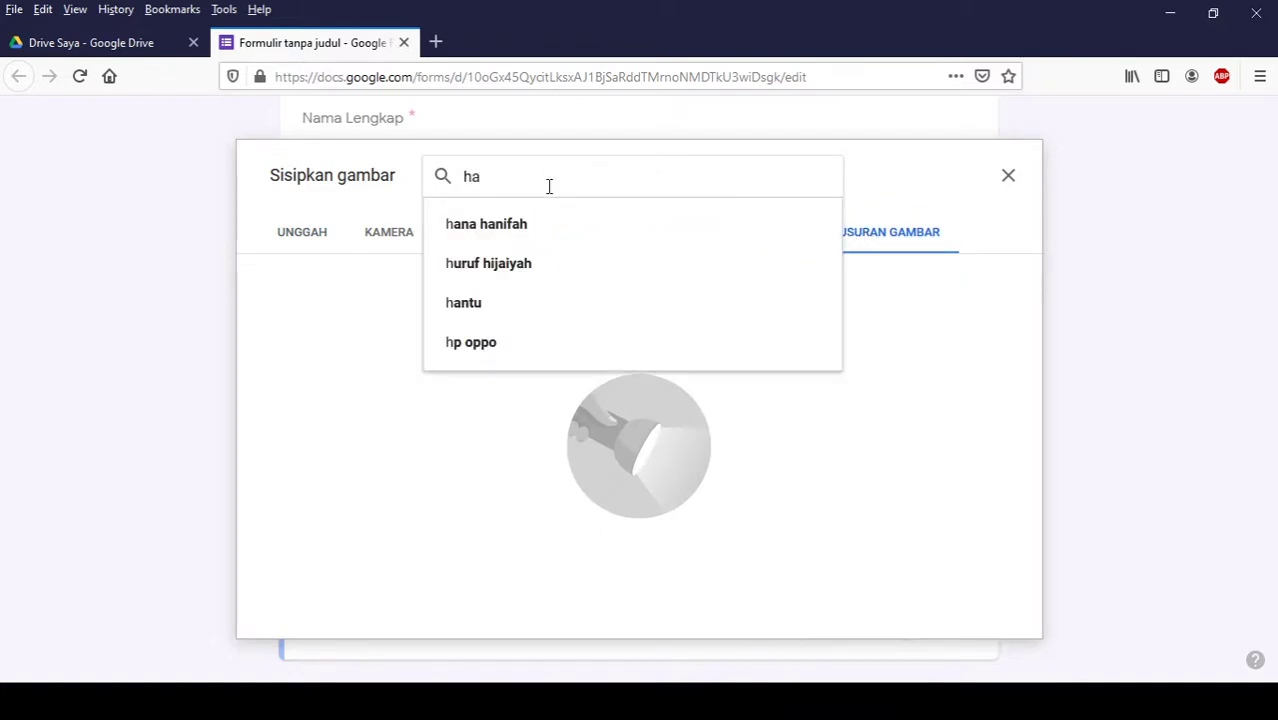
type("rimau")
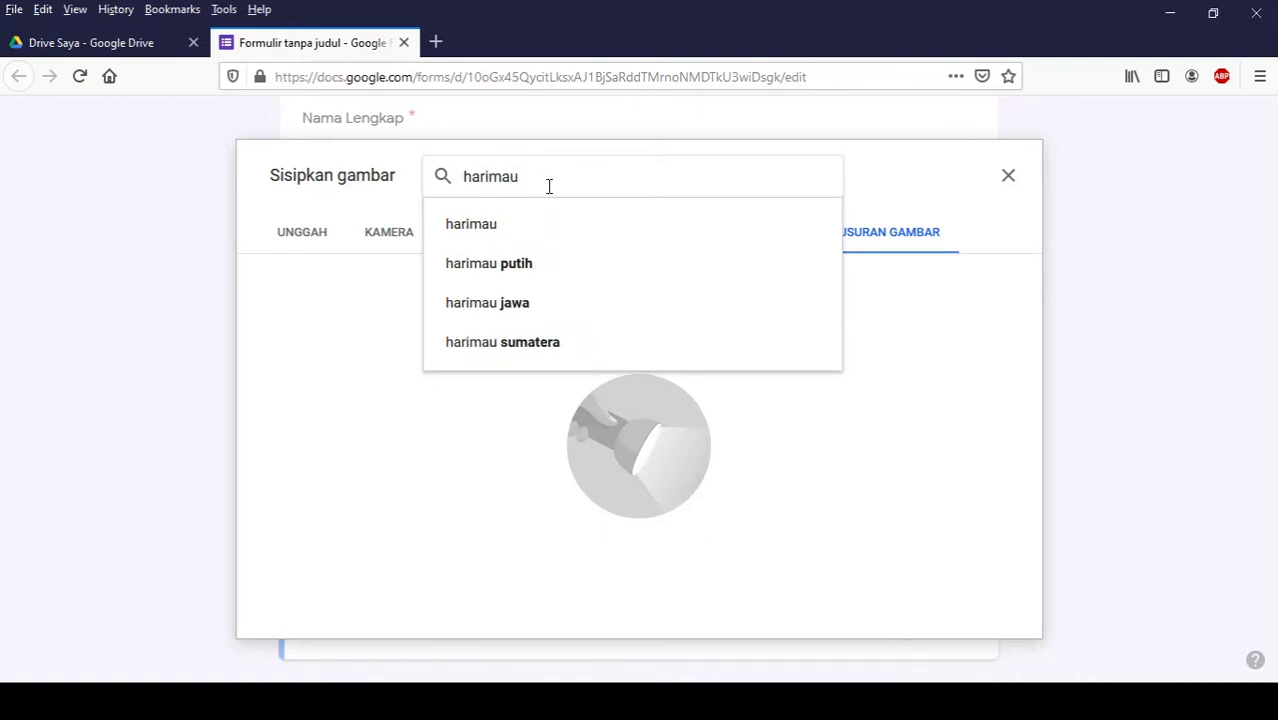
key("Return")
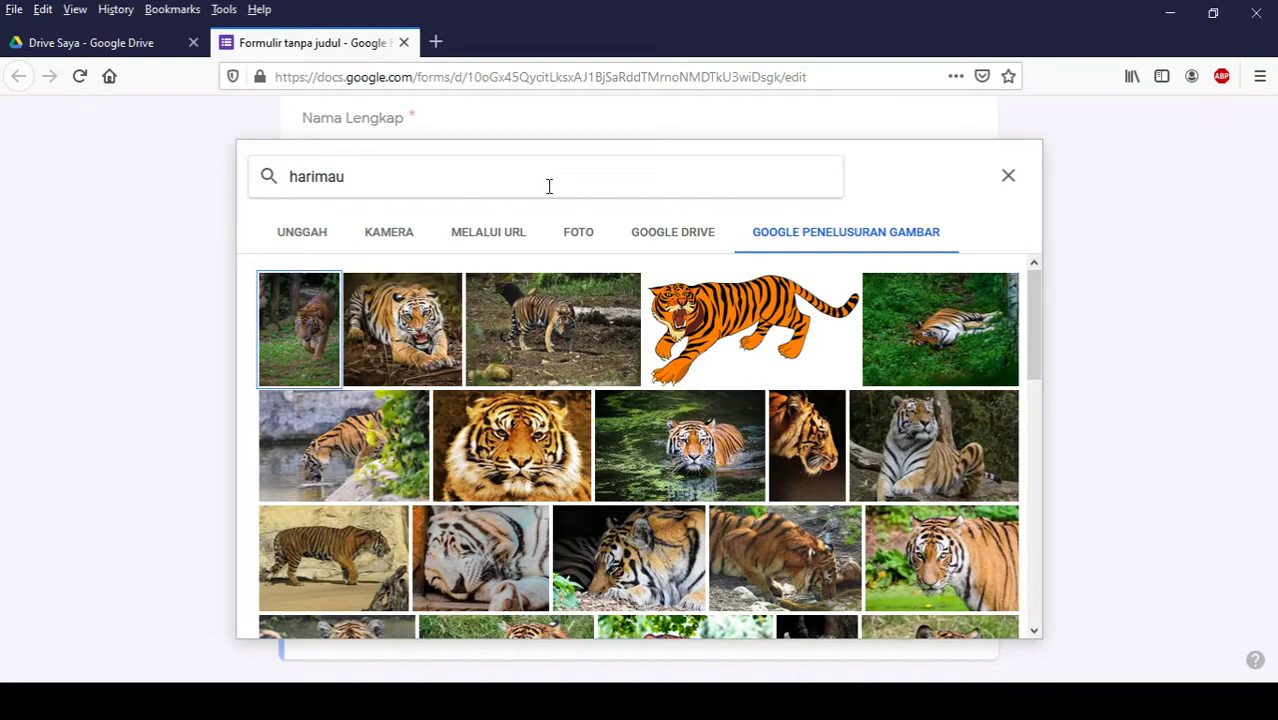
Step: Insert the cartoon drawing of an orange tiger on a white background into the new question
scroll(706, 526, "down", 3)
scroll(690, 430, "up", 3)
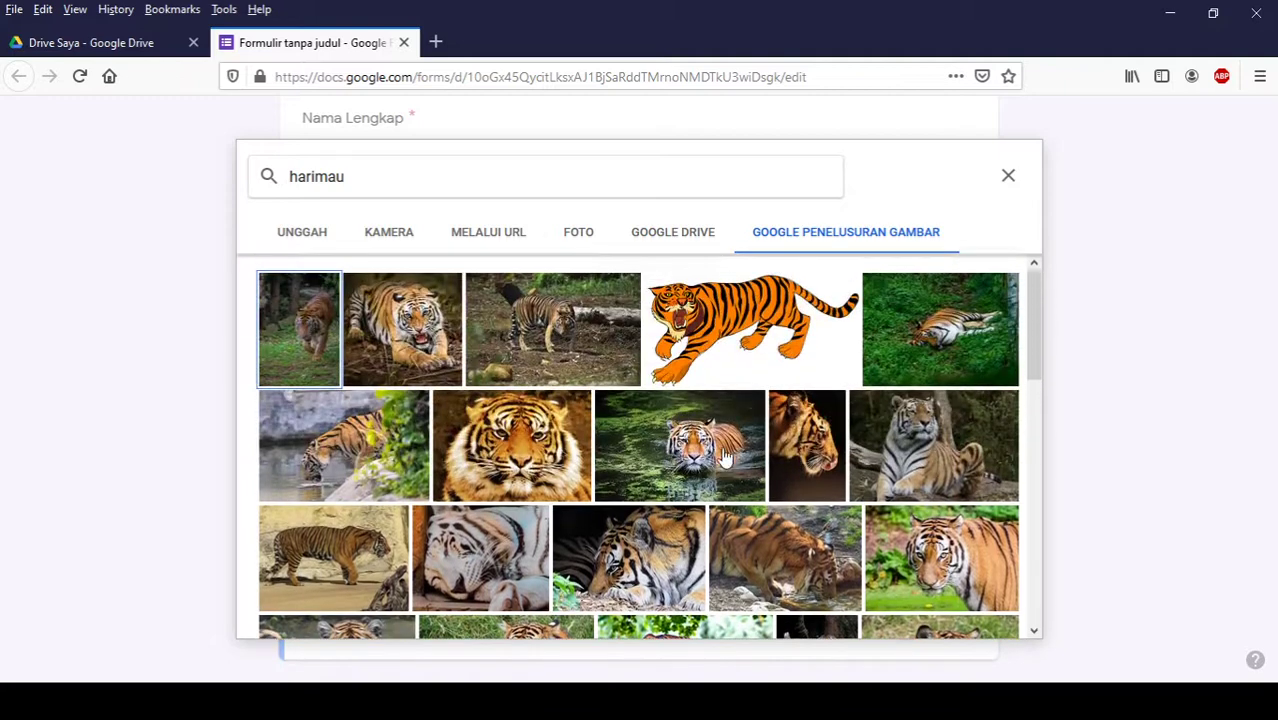
left_click(702, 338)
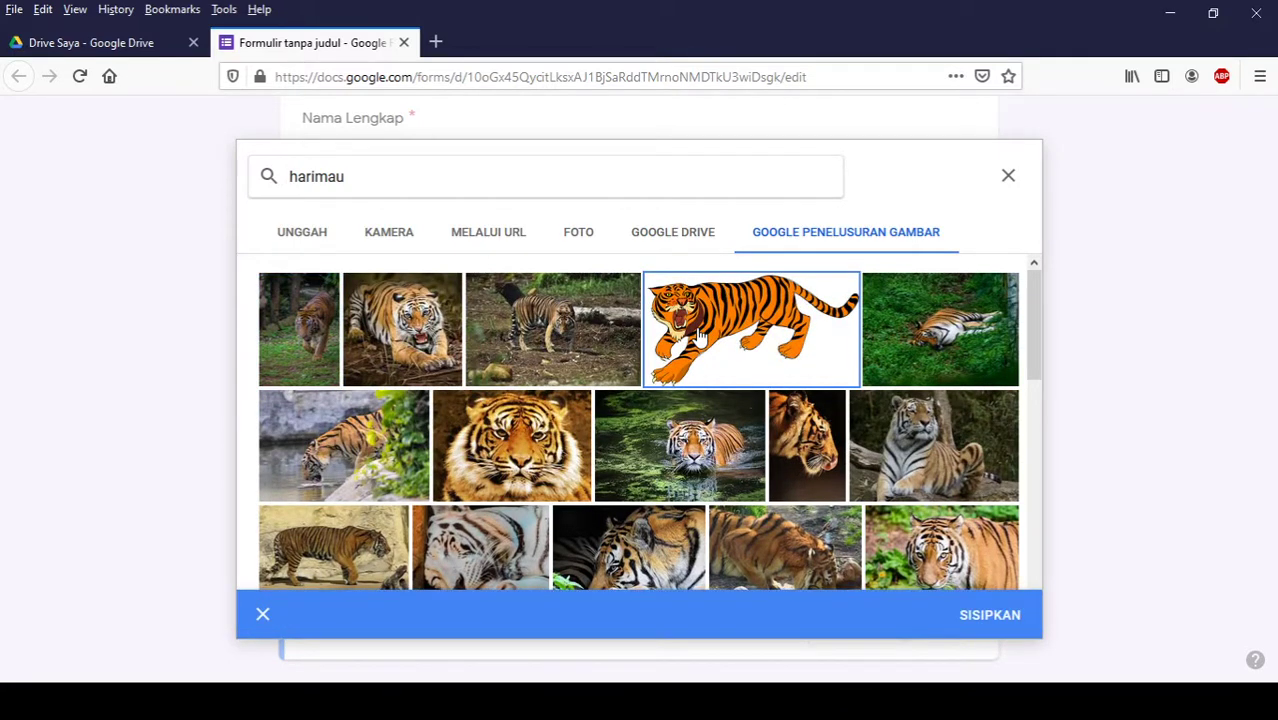
double_click(699, 332)
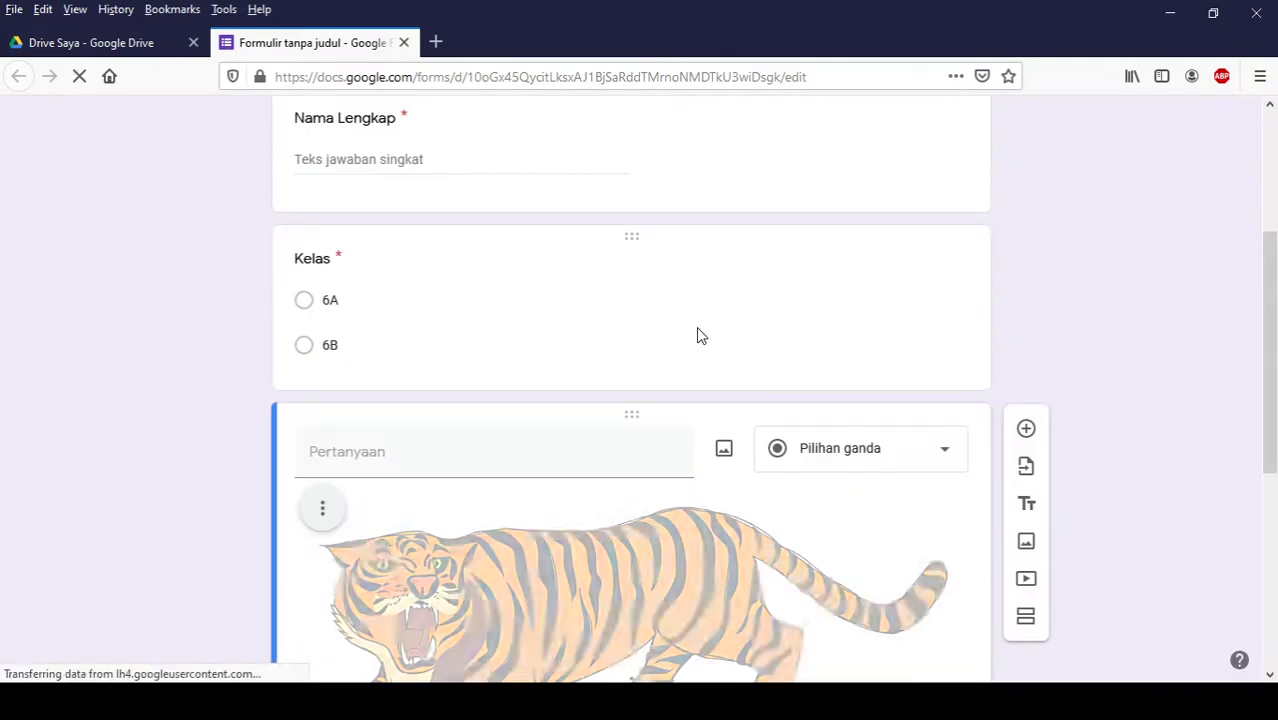
scroll(702, 500, "down", 3)
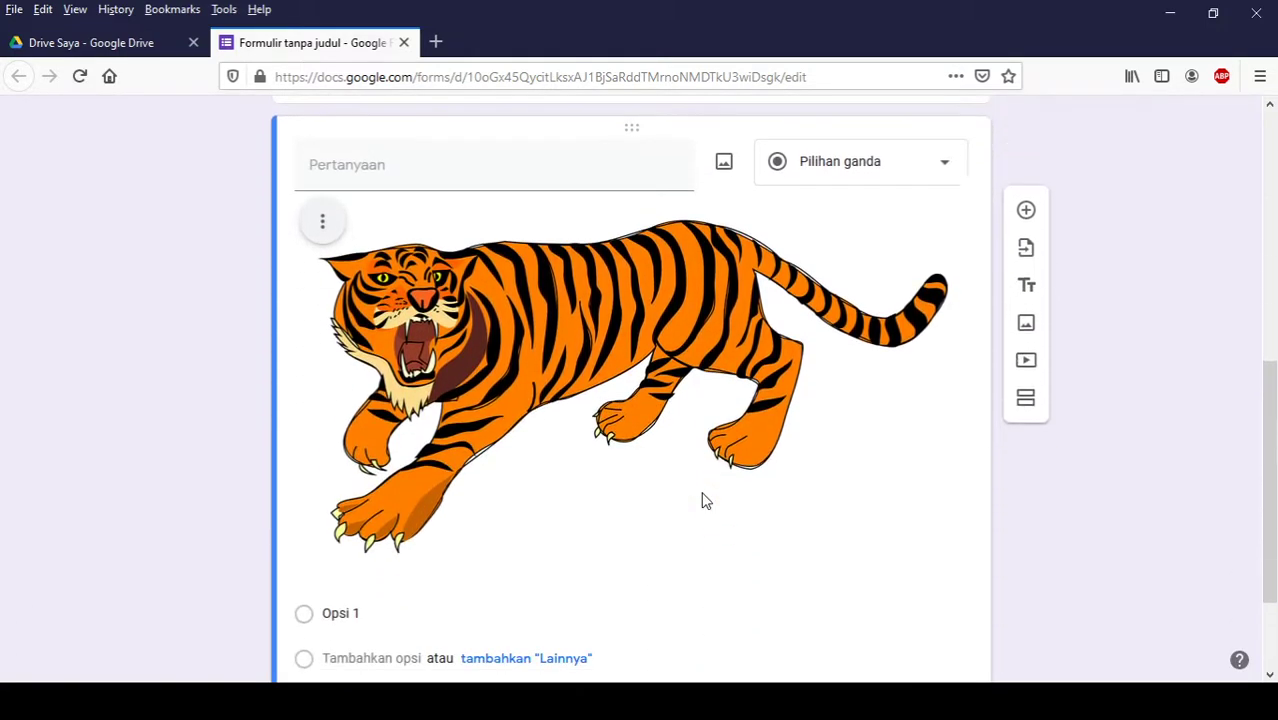
Step: Shrink the tiger image to less than half its width and title its question "Apa nama hewan ini ?"
left_click(578, 356)
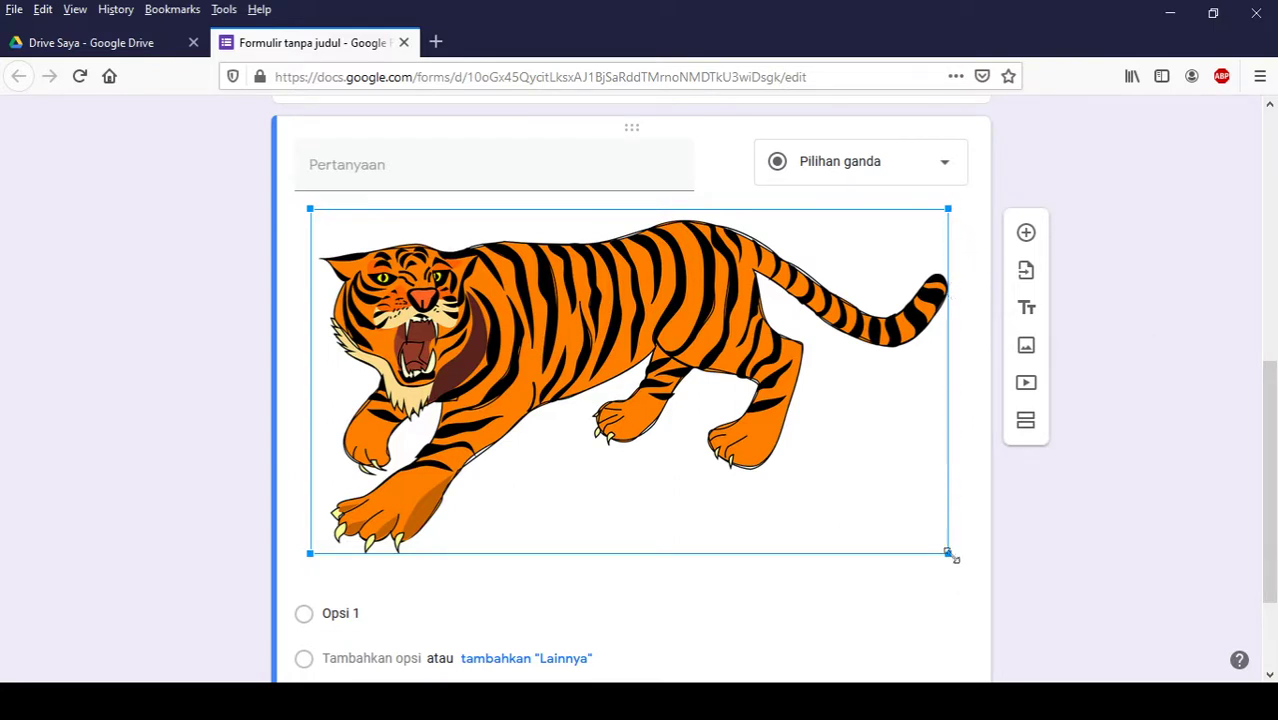
left_click_drag(948, 553, 575, 354)
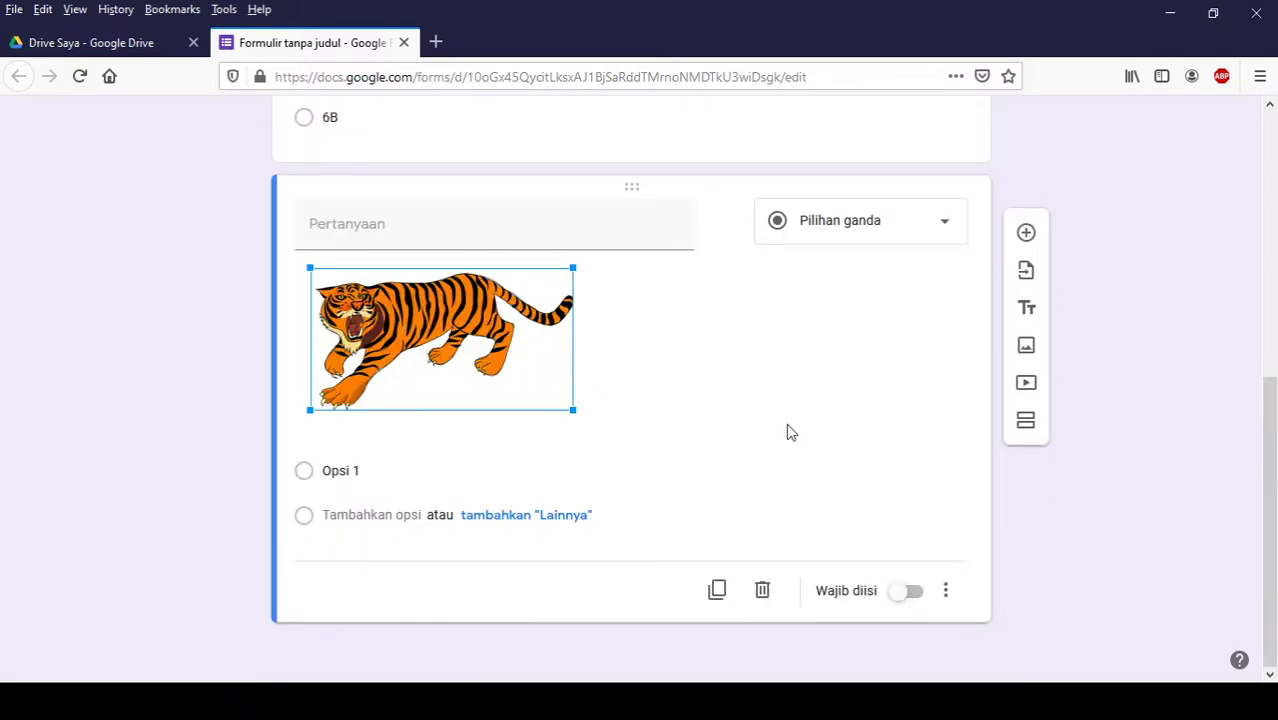
left_click(398, 221)
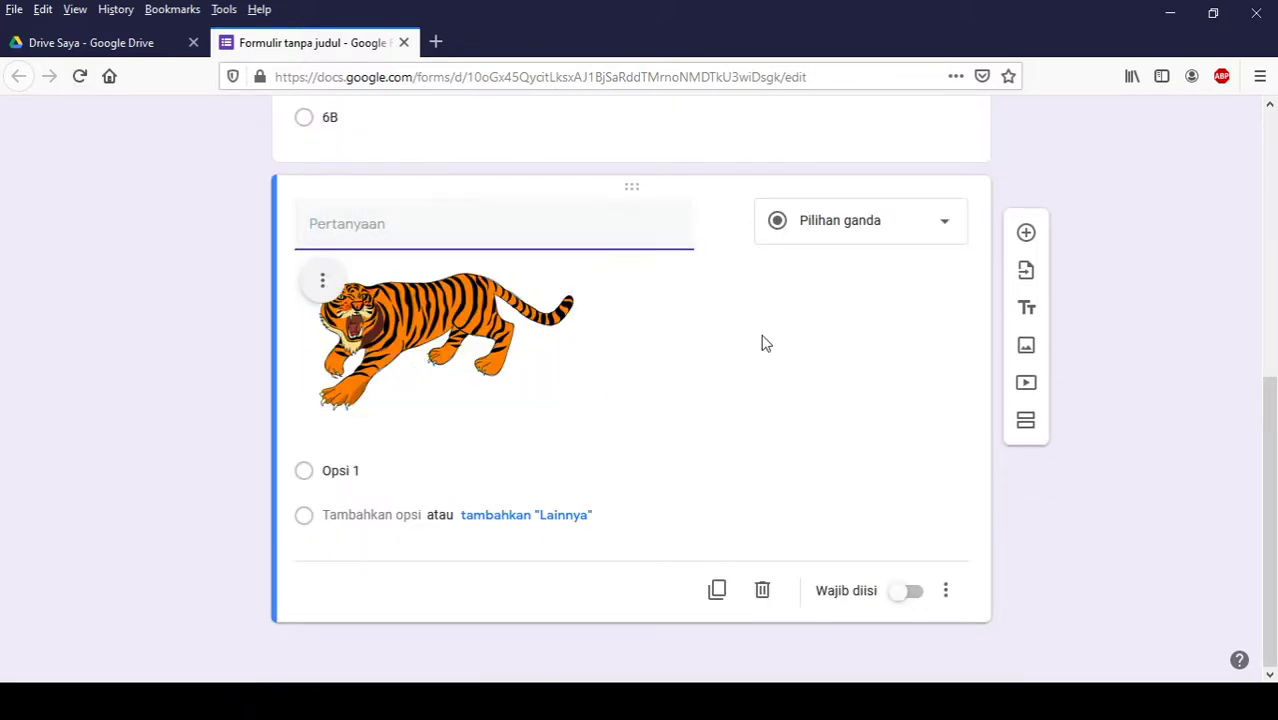
type("Apa nama hewan ini ?")
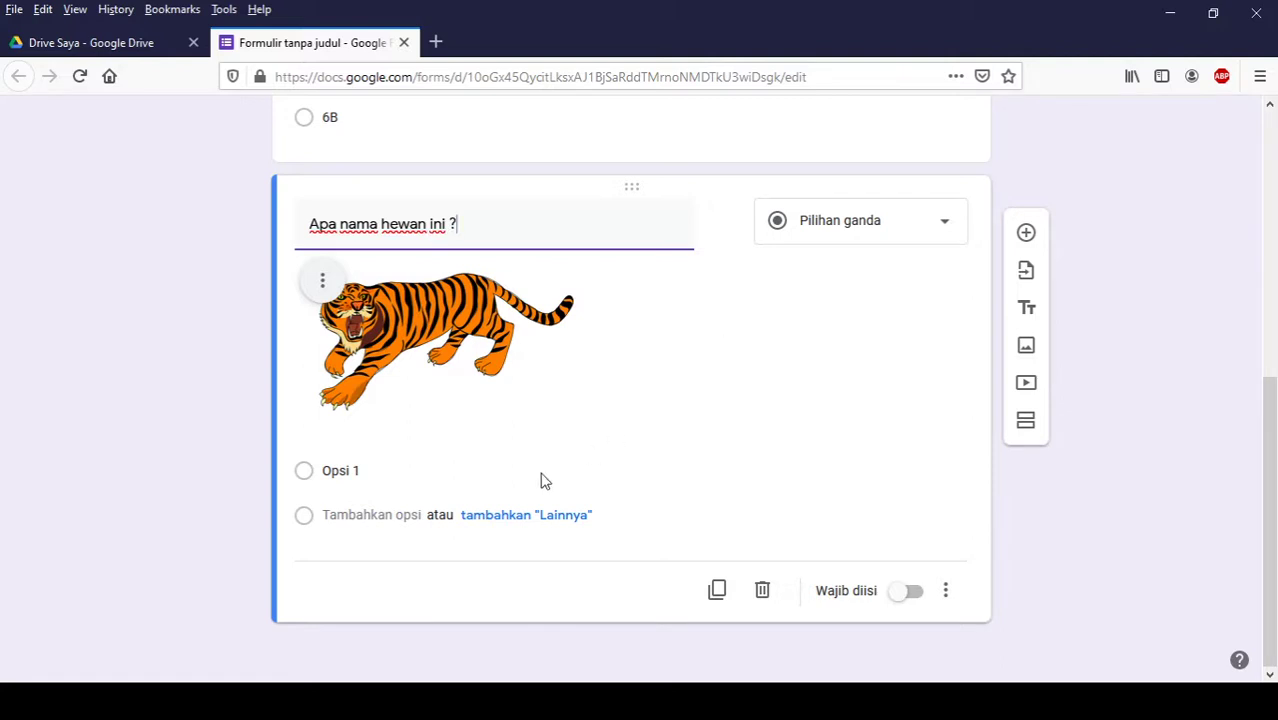
Step: Give the tiger question the answer options "Kucing", "Sapi" and "Harimau", and make it required
left_click(366, 470)
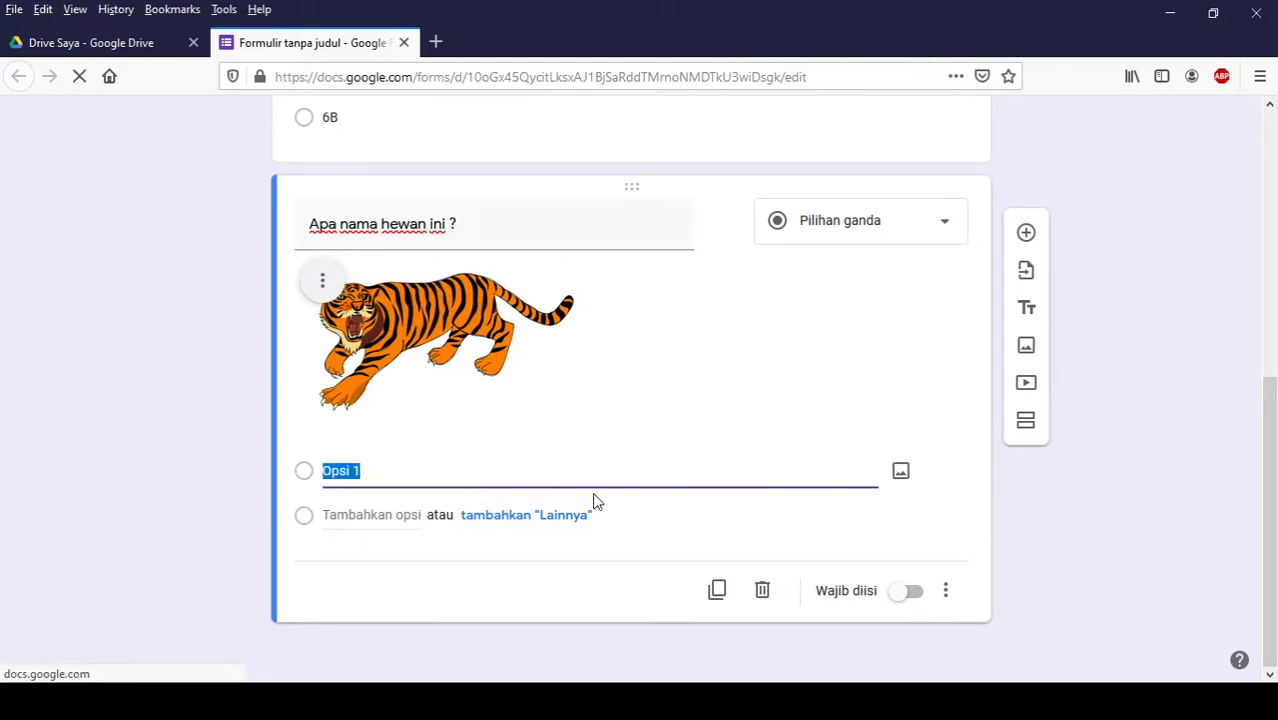
type("Kucing")
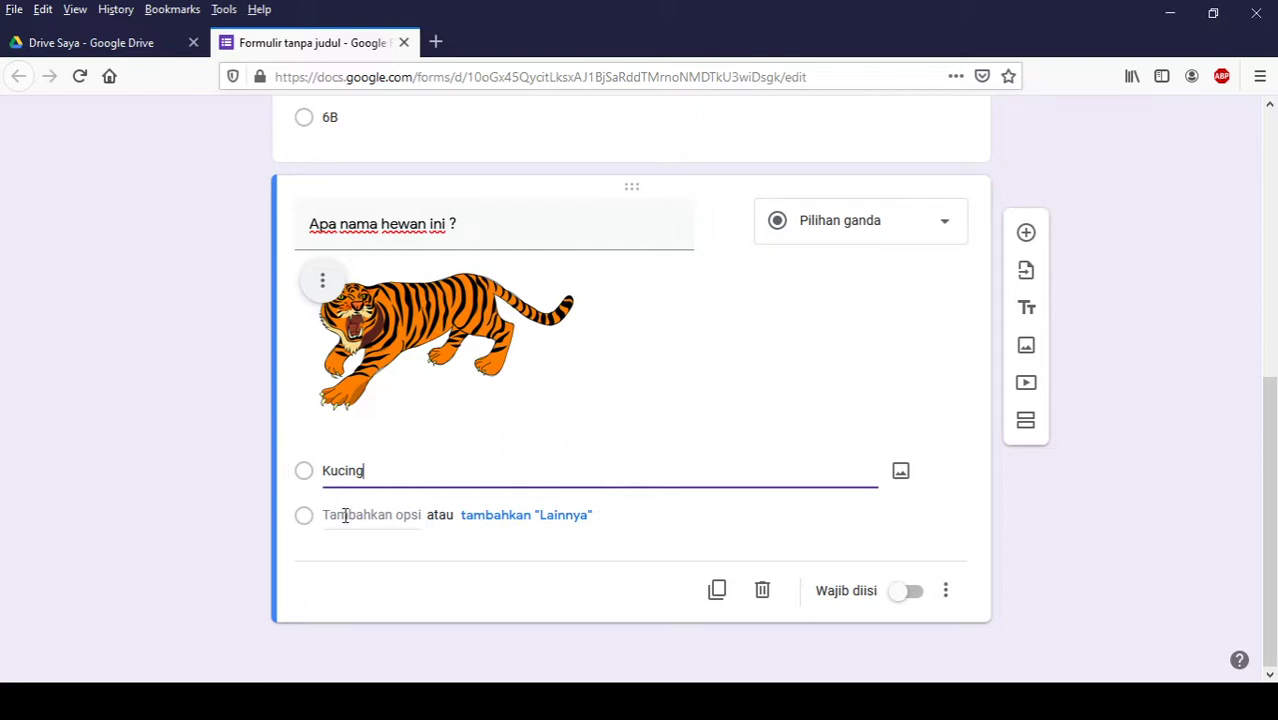
left_click(344, 515)
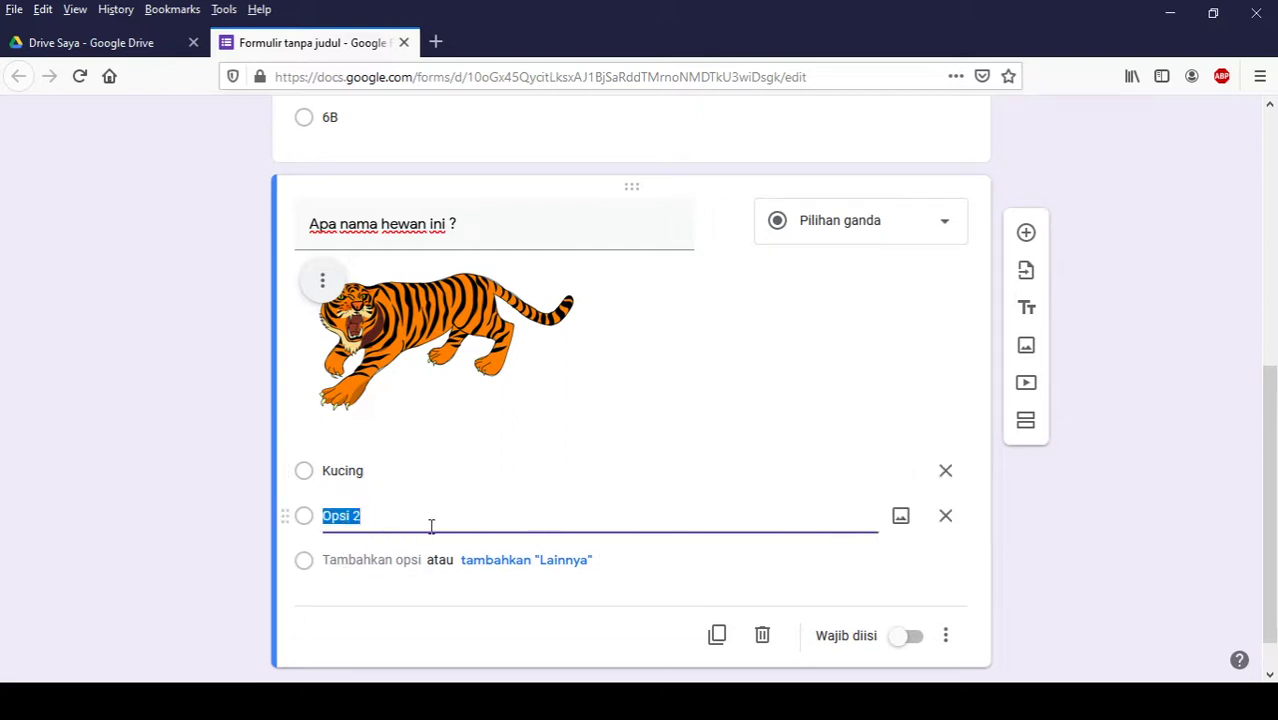
type("Sa")
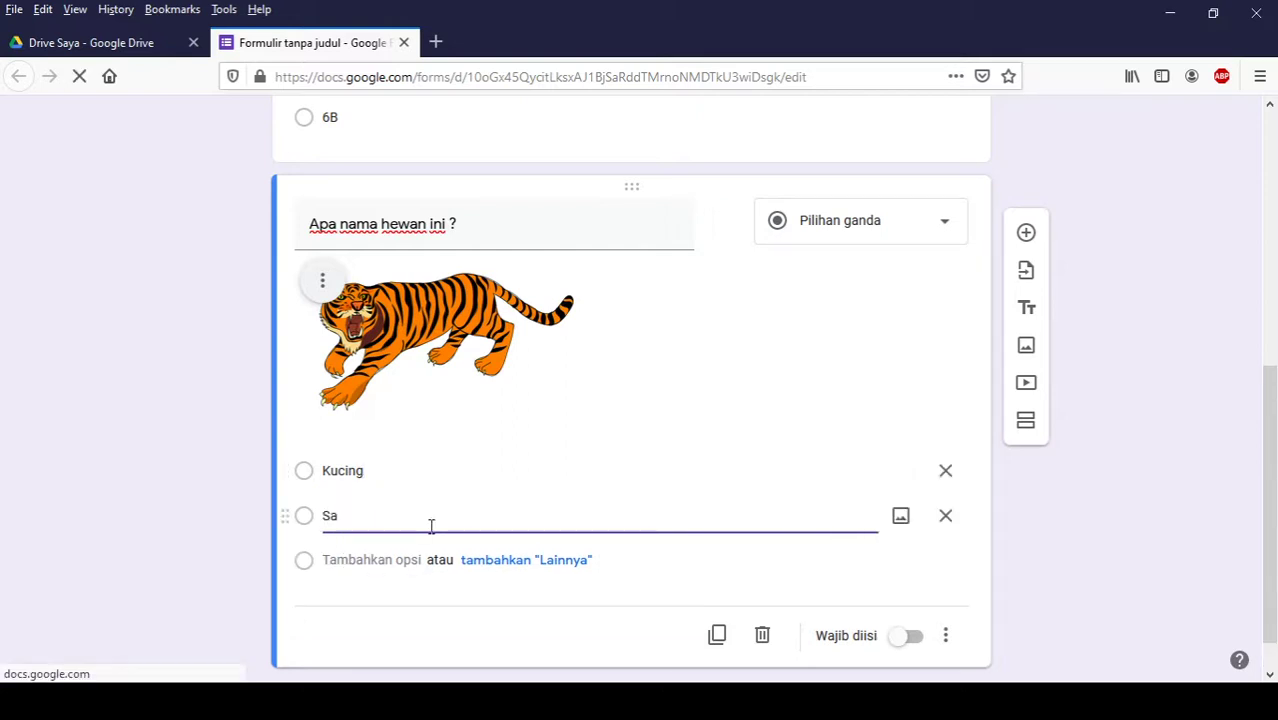
type("pi")
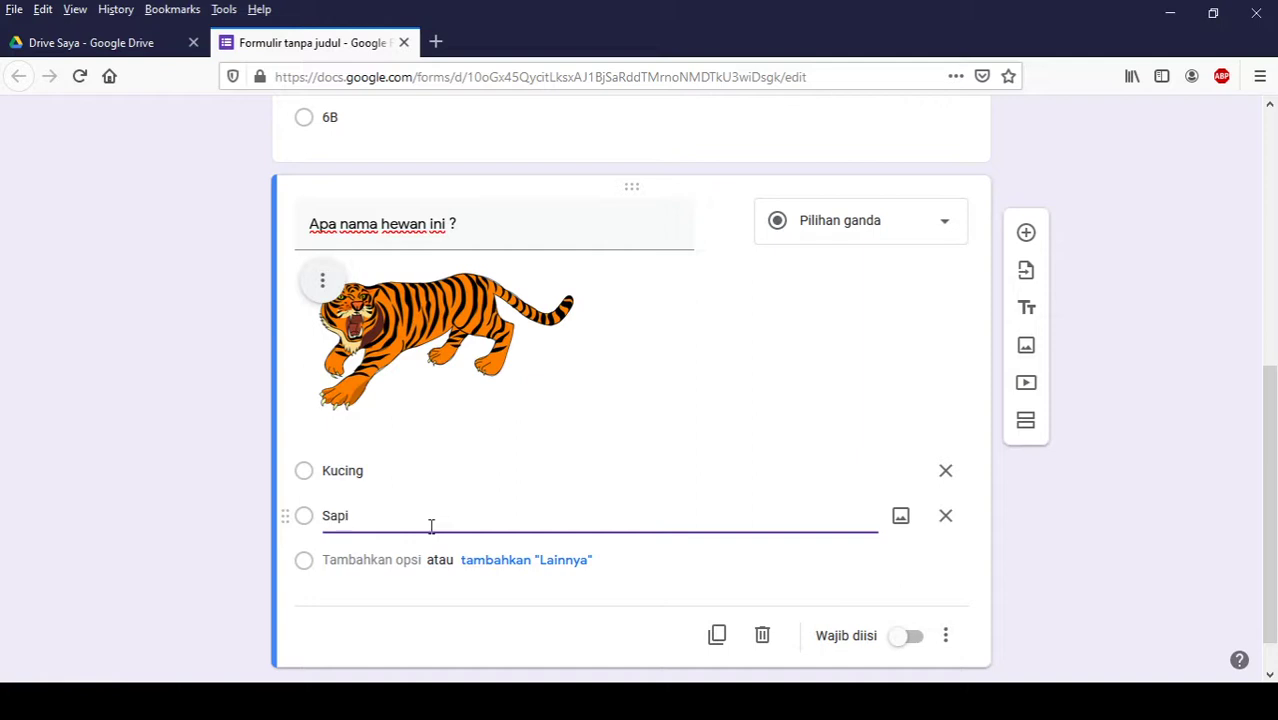
left_click(342, 560)
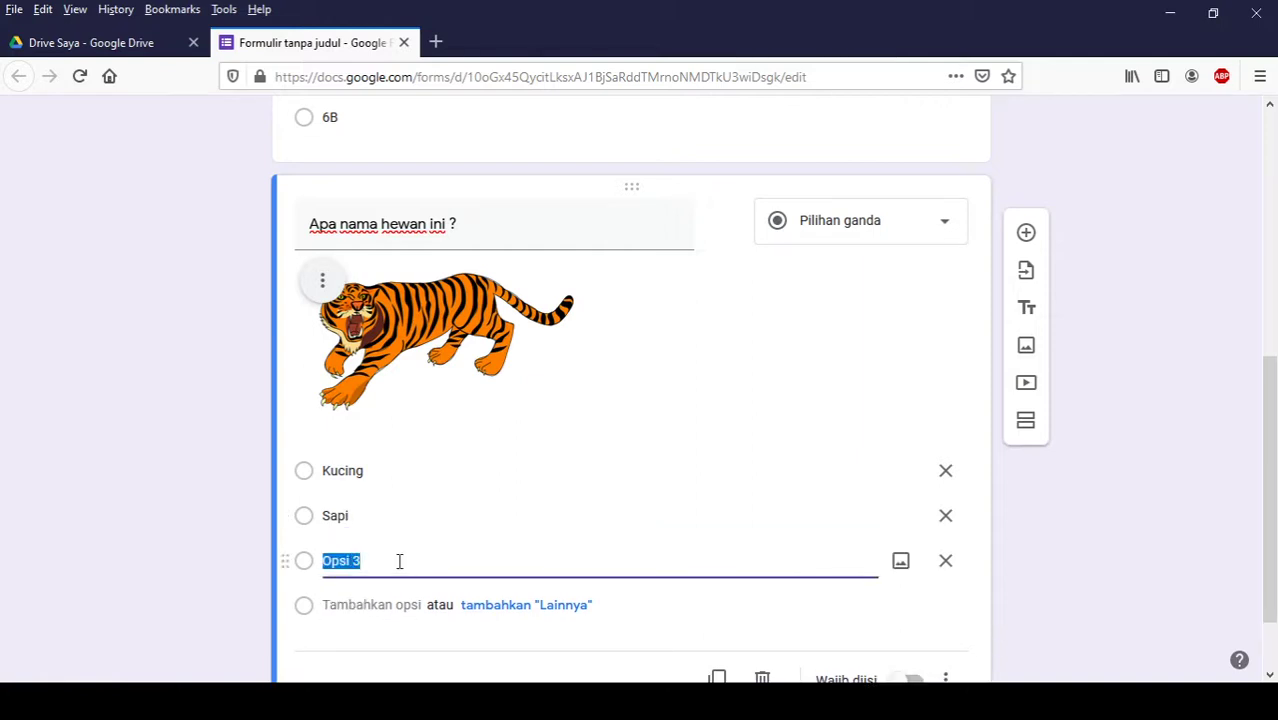
type("Harimau")
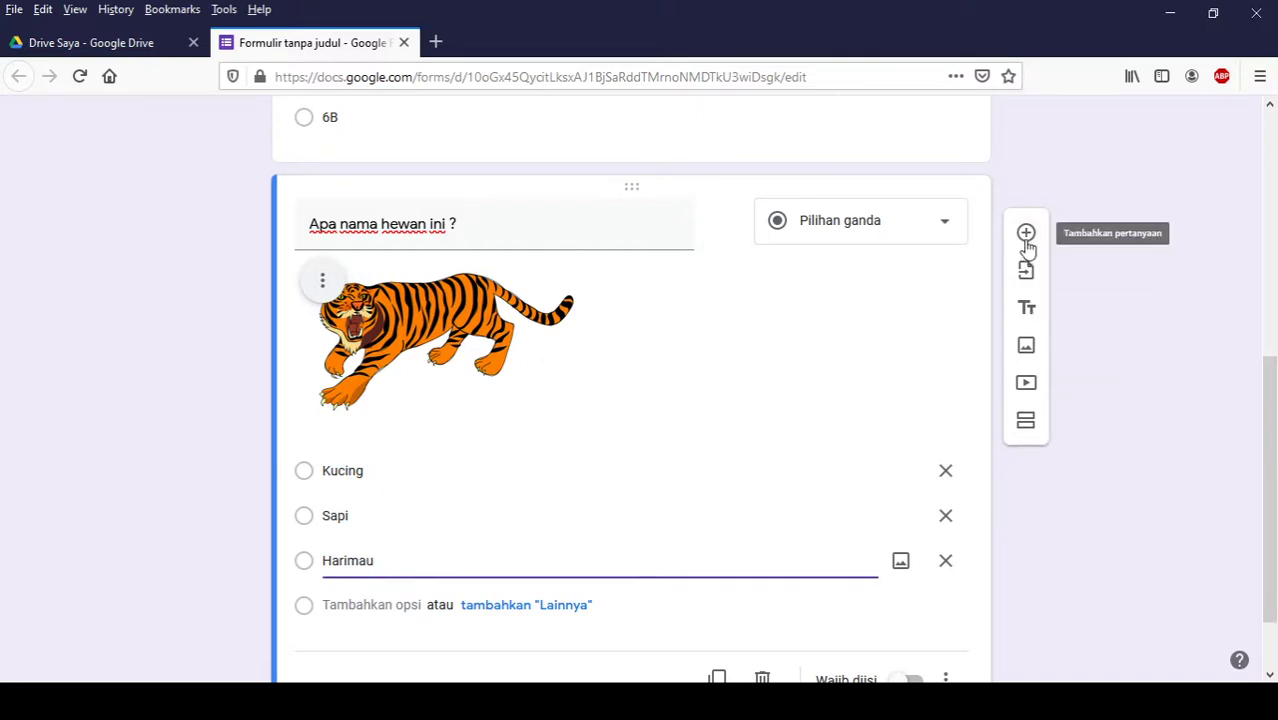
scroll(950, 420, "down", 2)
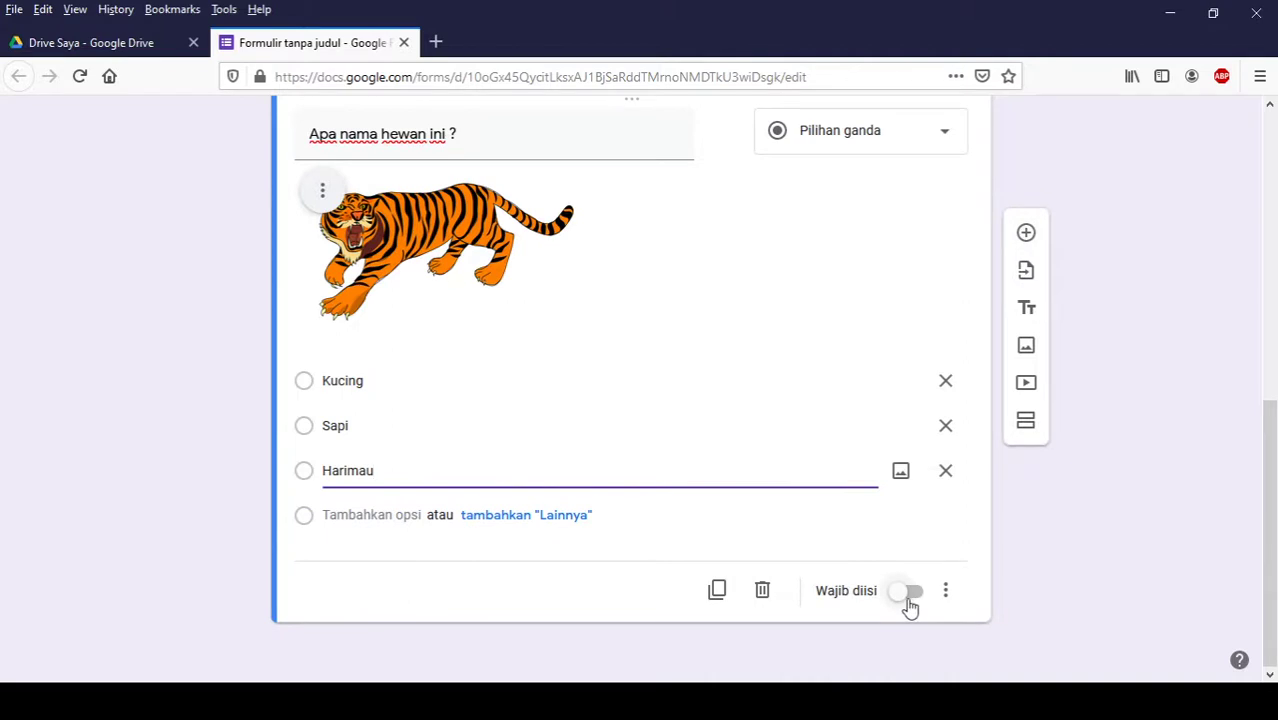
left_click(910, 605)
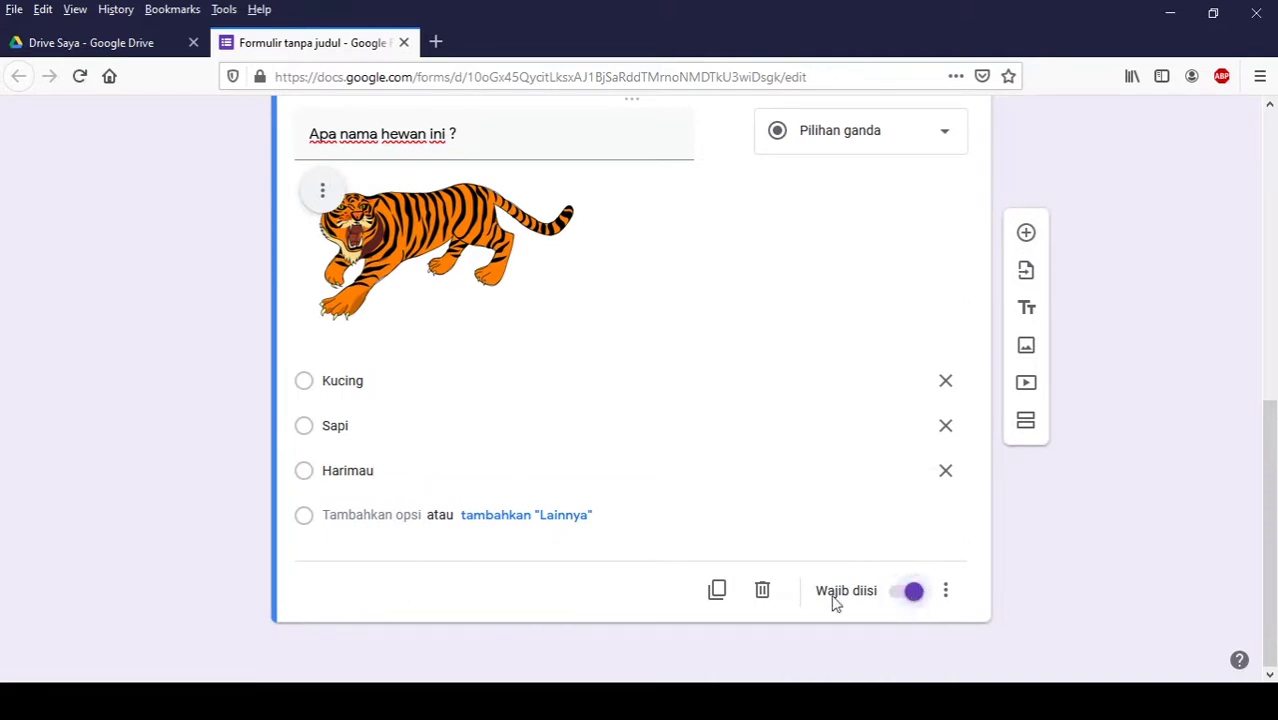
Step: Add a new multiple-choice question below the tiger question, titled "Manakah hewan dibawah ini yang termasuk mamalia ?"
left_click(1027, 235)
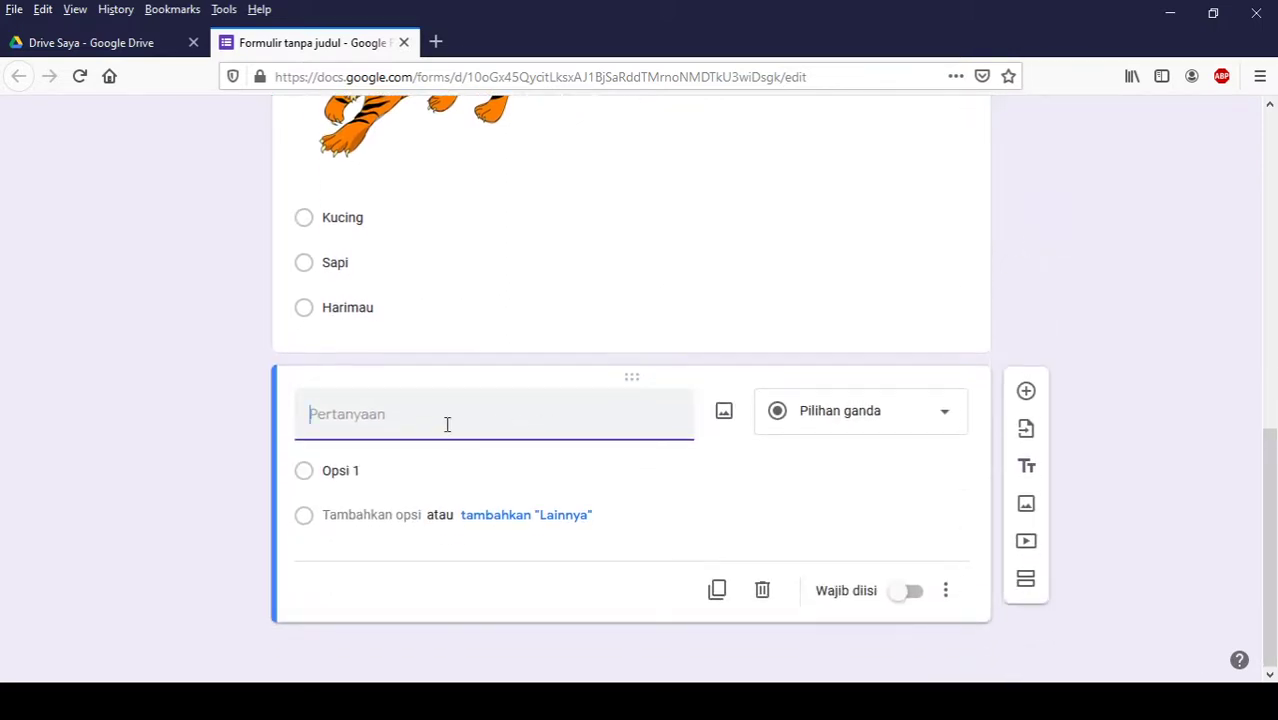
type("Manakah h")
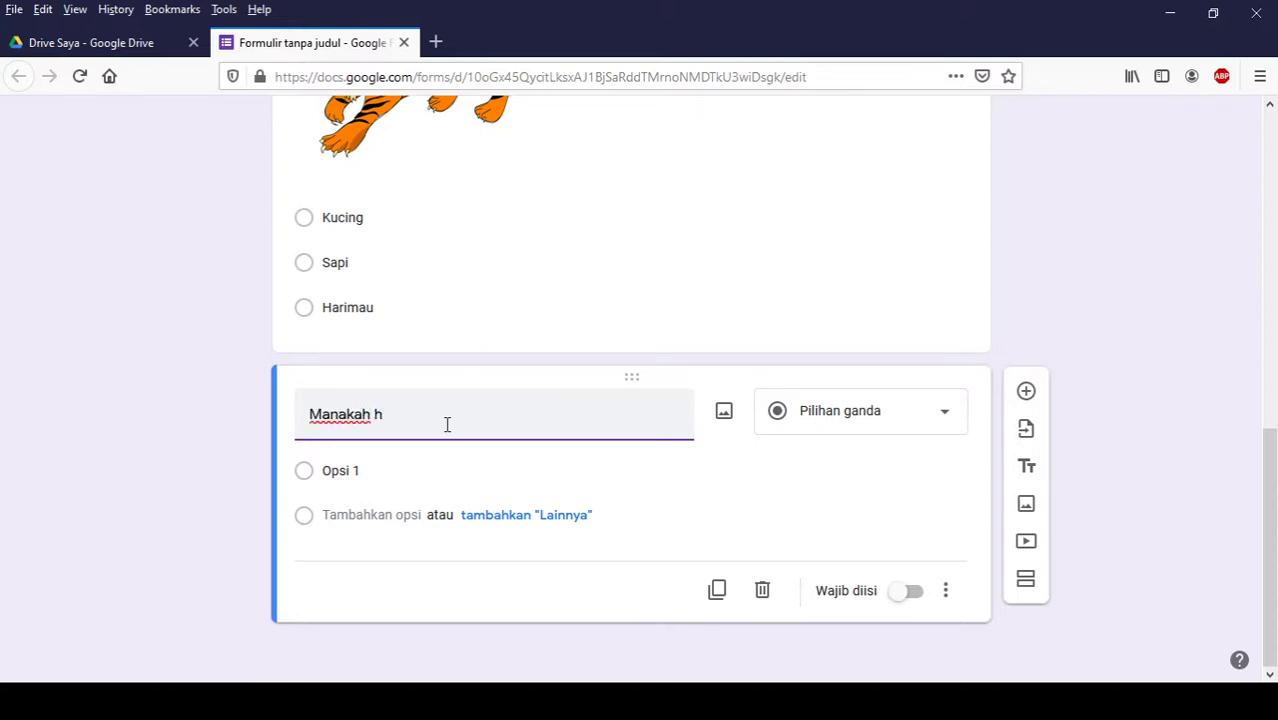
type("ewan dibawah ini yang termasuk ma")
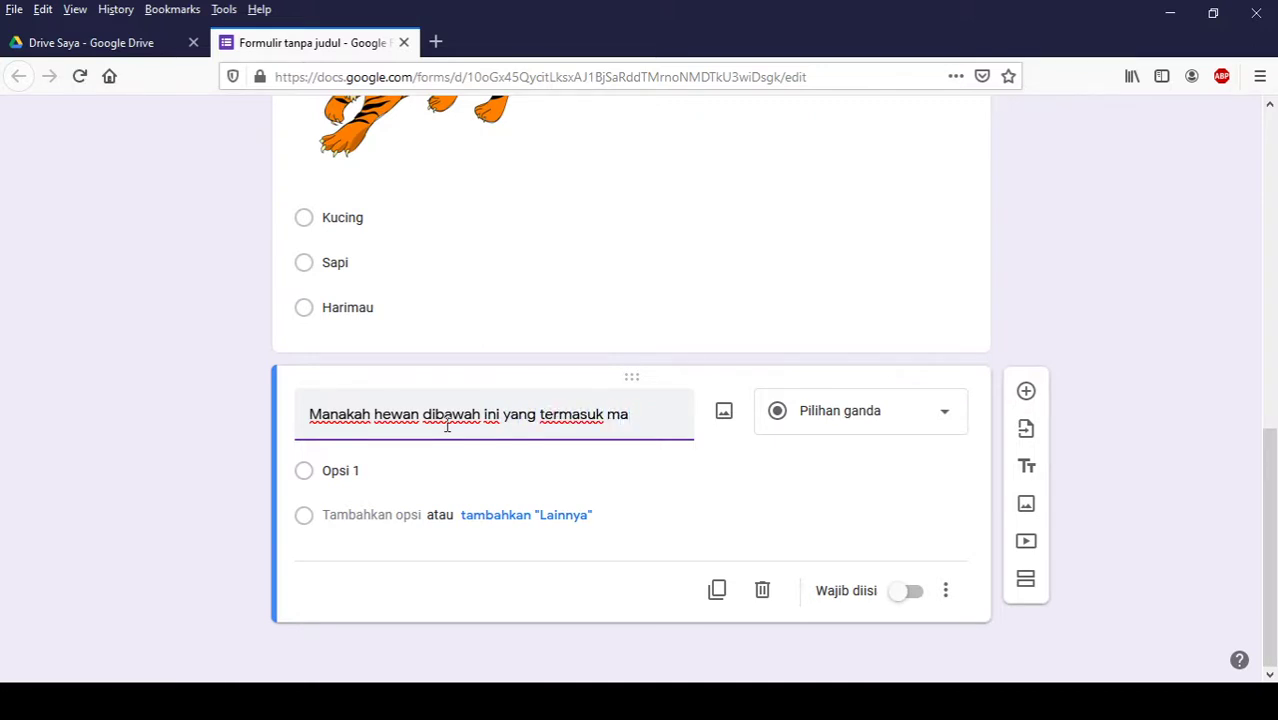
type("malia ?")
Step: Search Google Images for "ular" and insert the photo of a coiled dark snake on brown leaves into the first option
left_click(378, 468)
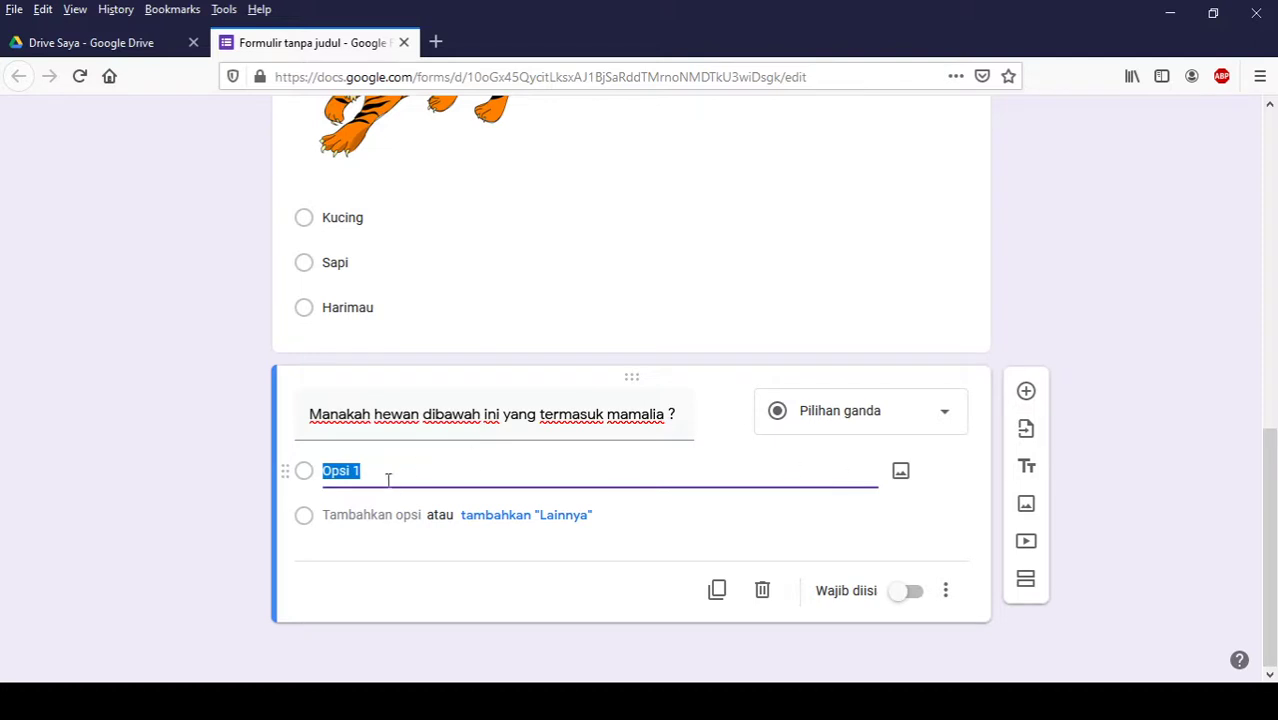
left_click(901, 474)
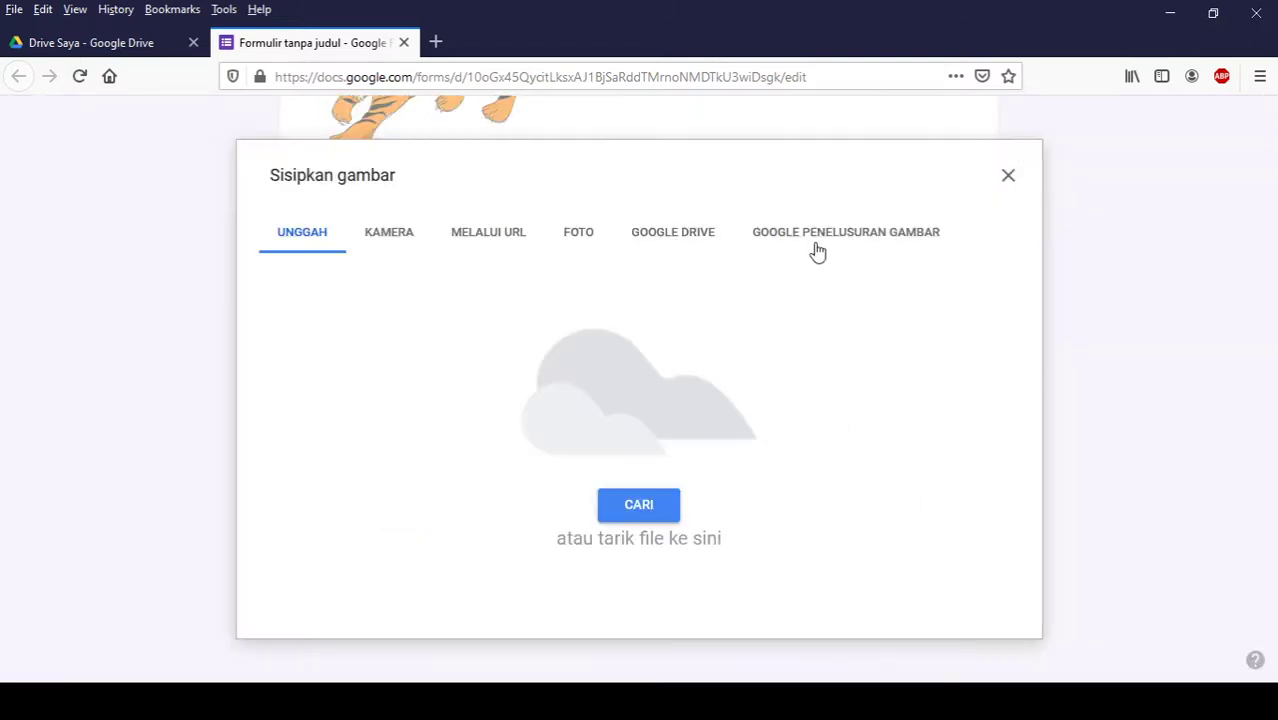
left_click(818, 240)
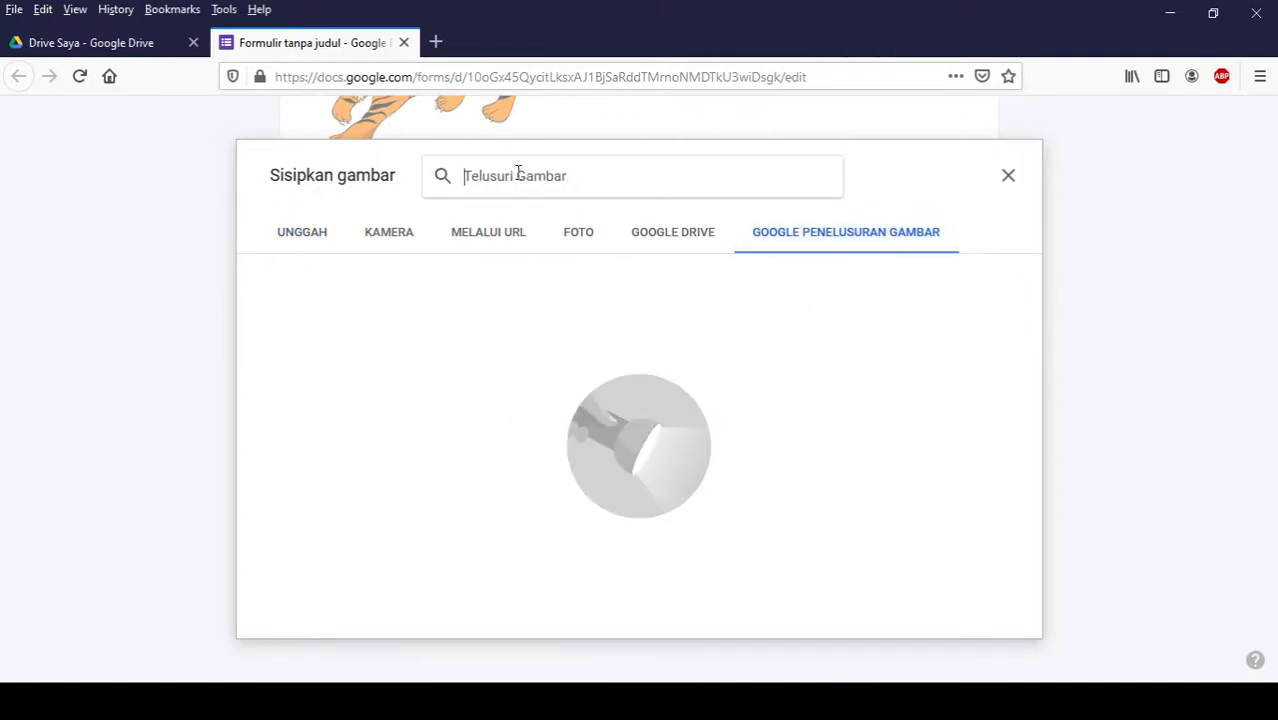
type("ular")
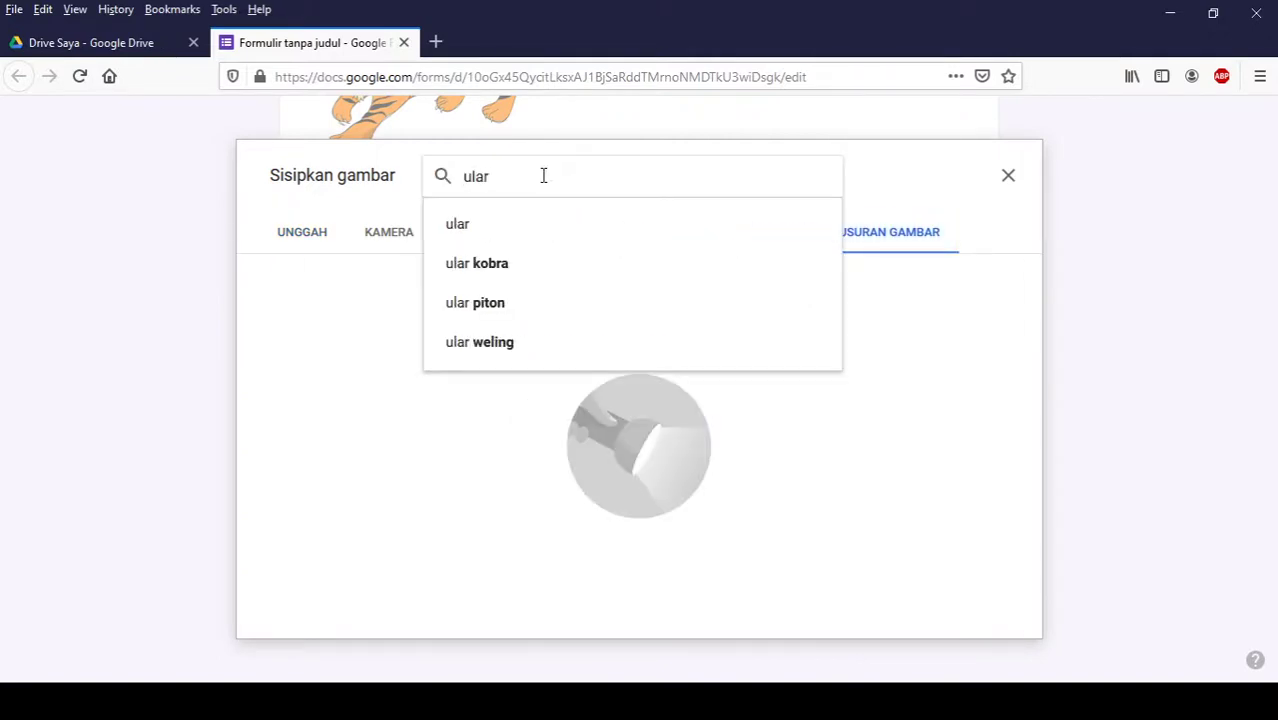
left_click(524, 240)
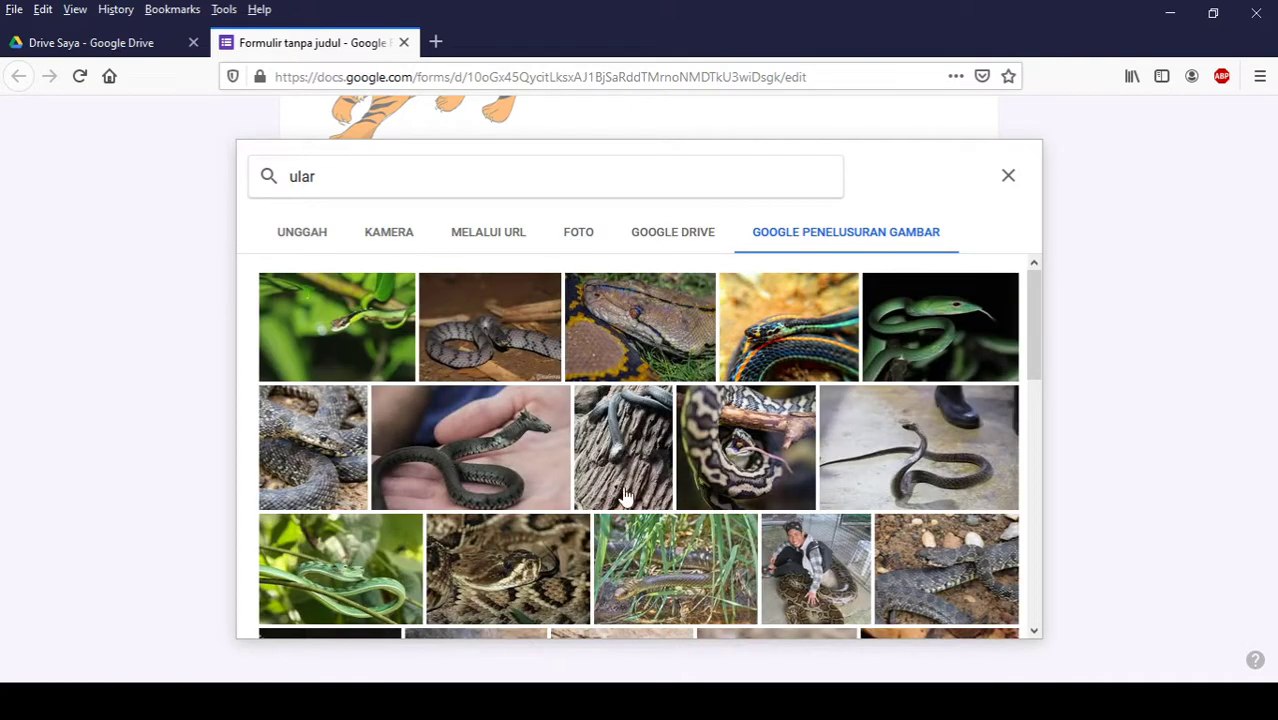
scroll(604, 494, "down", 10)
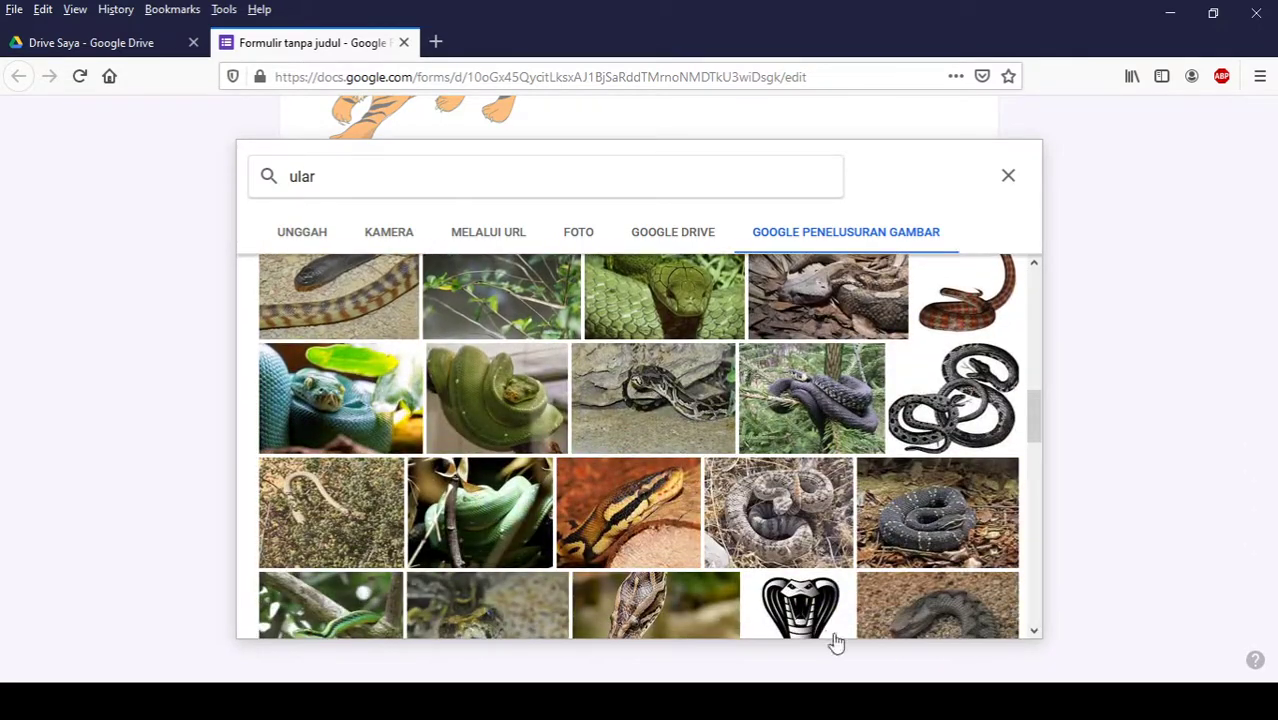
double_click(918, 527)
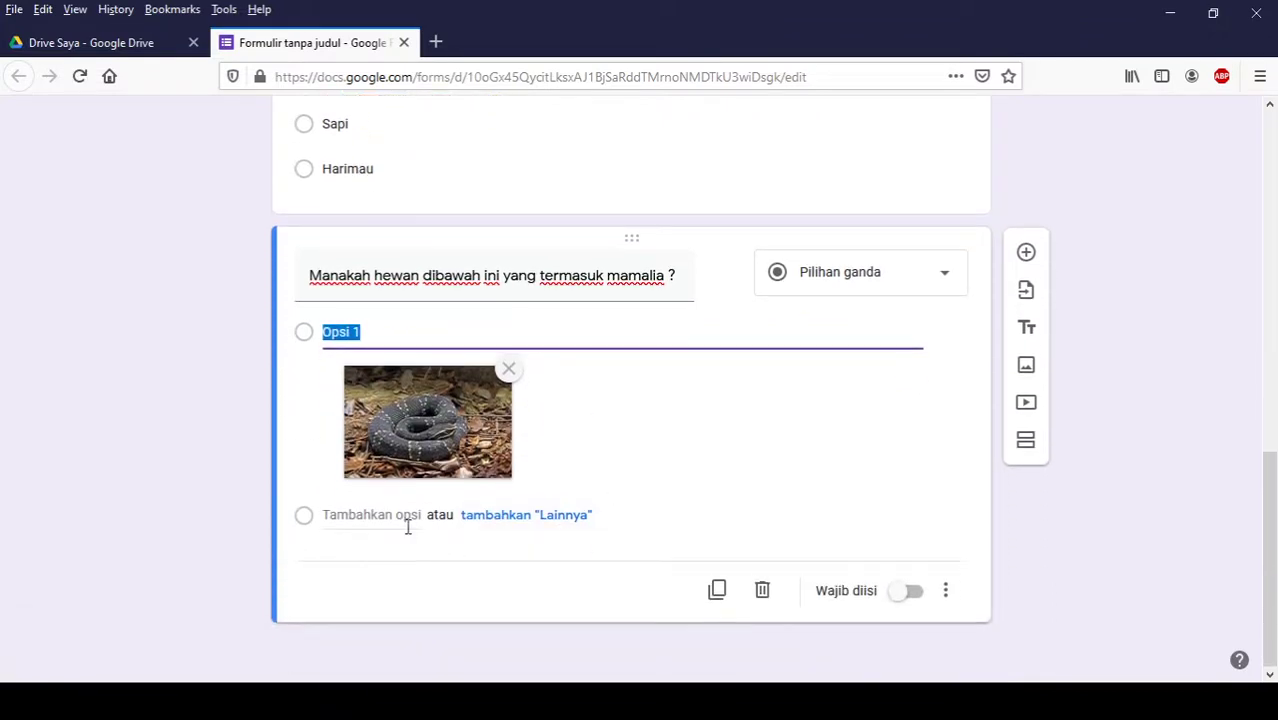
Step: Add a second option and insert a close-up photo of a cream-coloured cat from a Google Images search for "kucing persia"
left_click(368, 511)
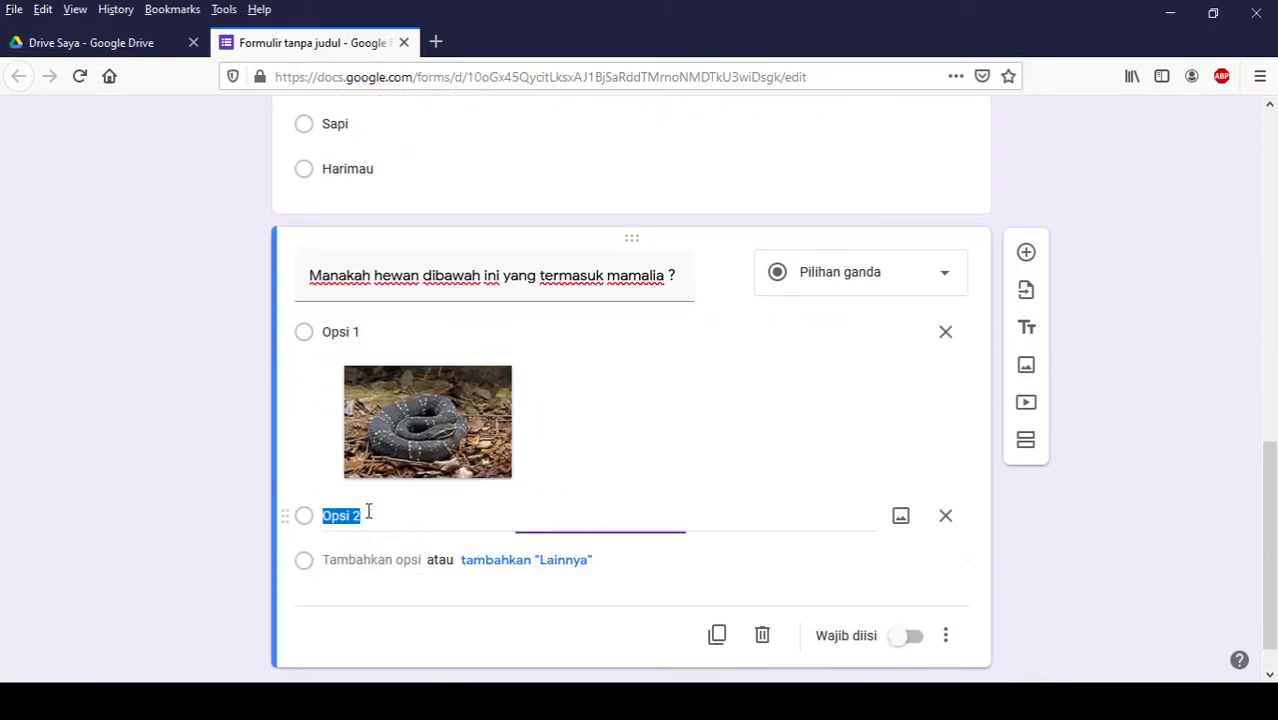
left_click(900, 517)
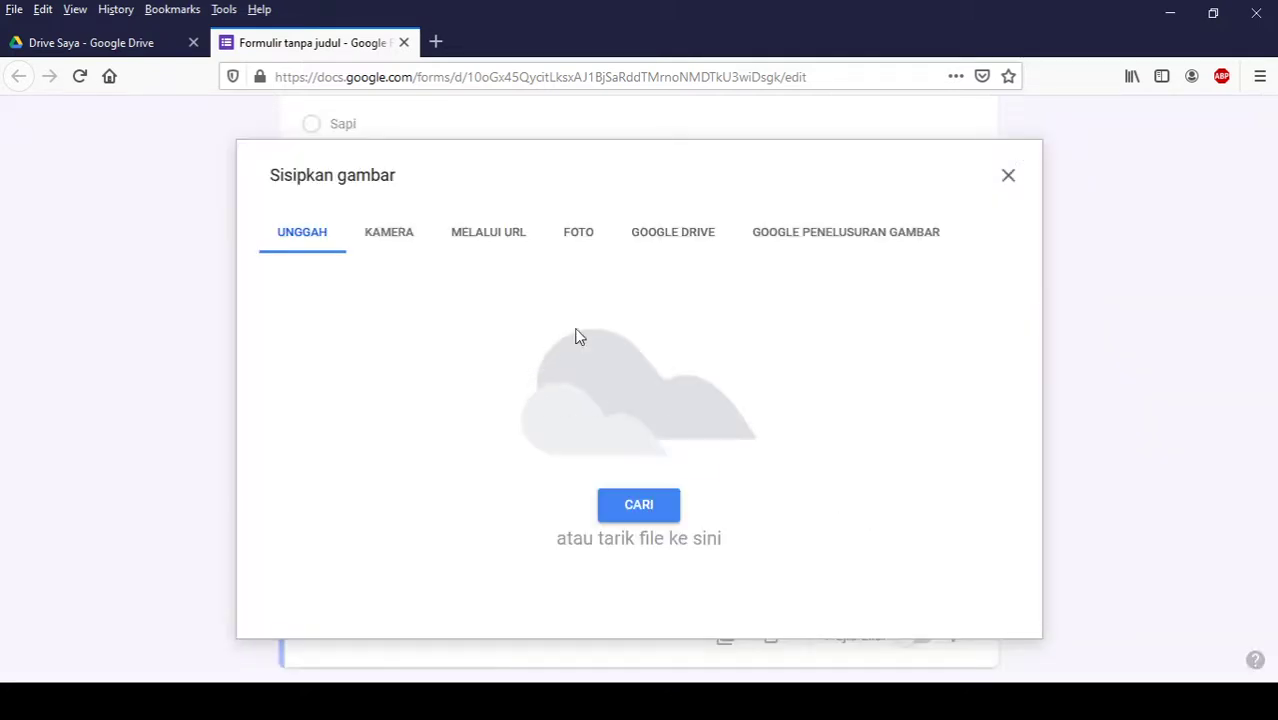
left_click(874, 244)
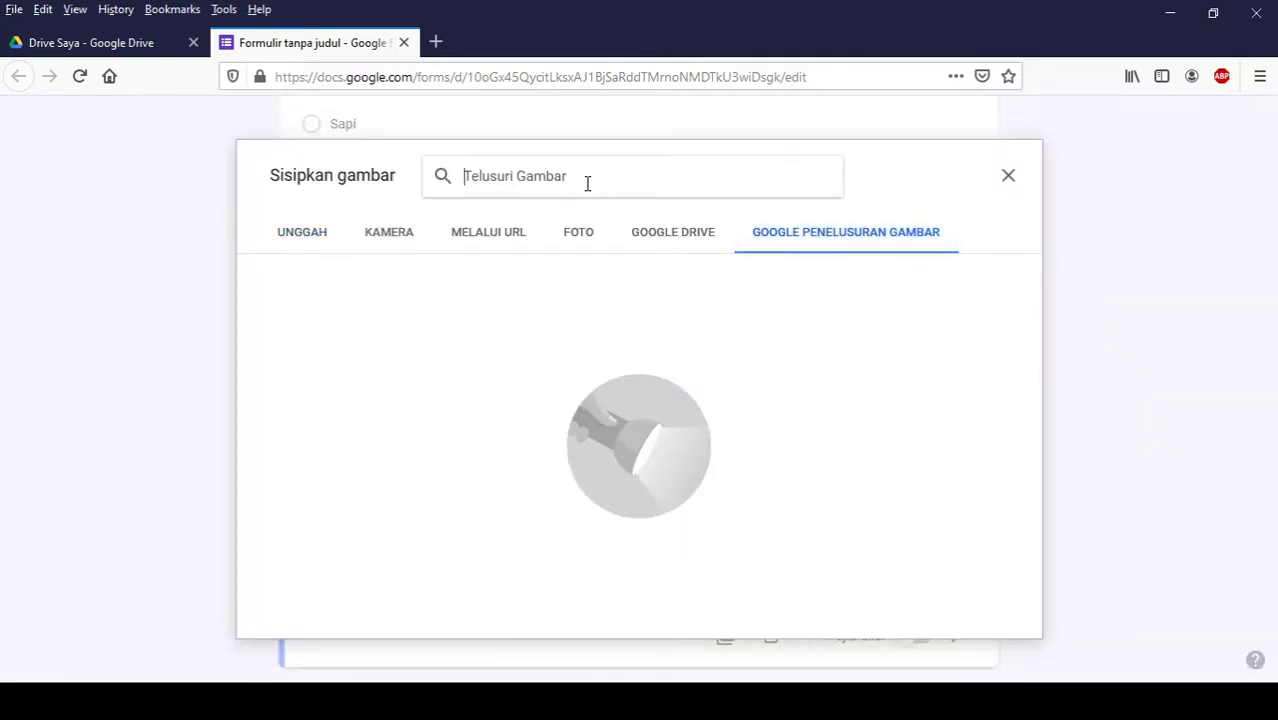
type("kucing")
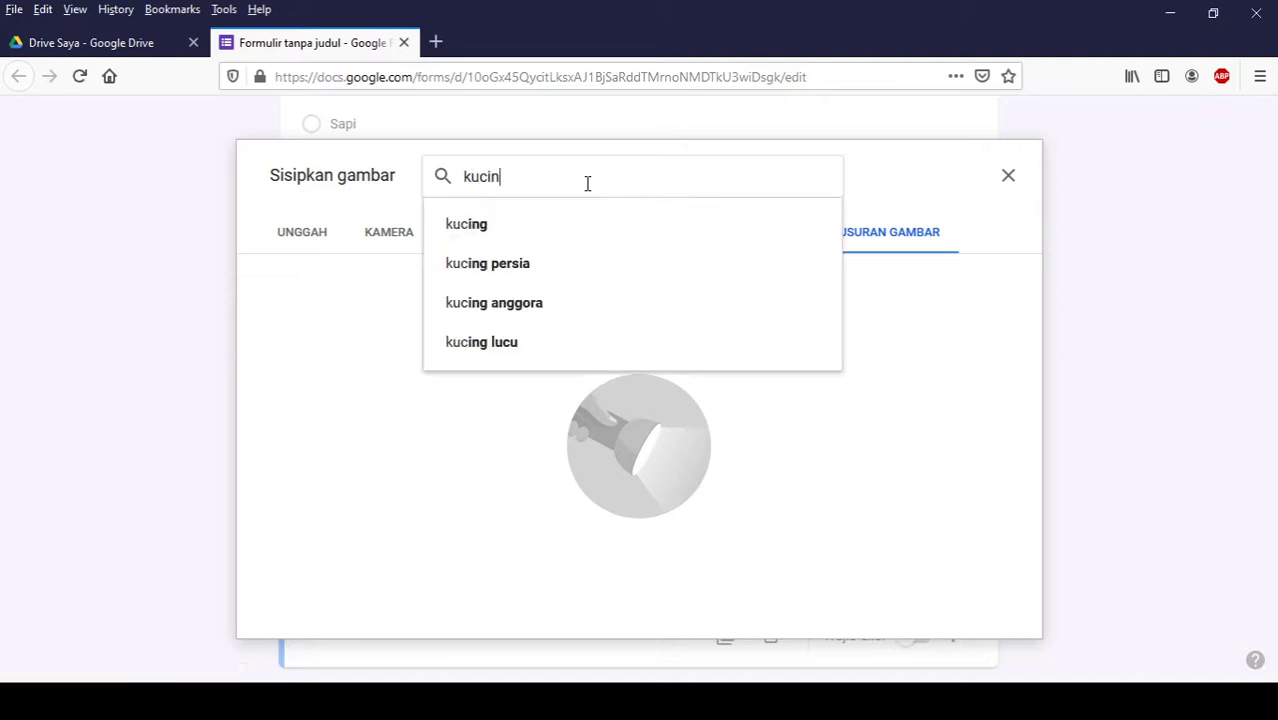
left_click(508, 267)
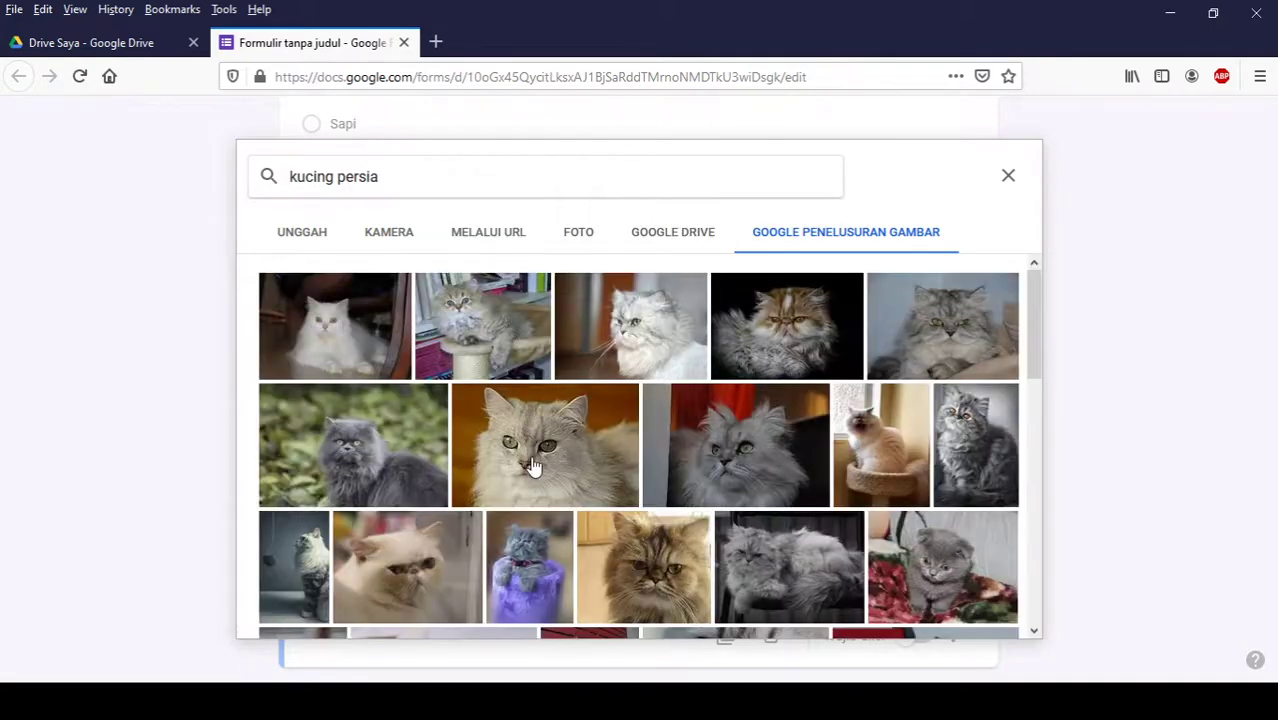
double_click(532, 465)
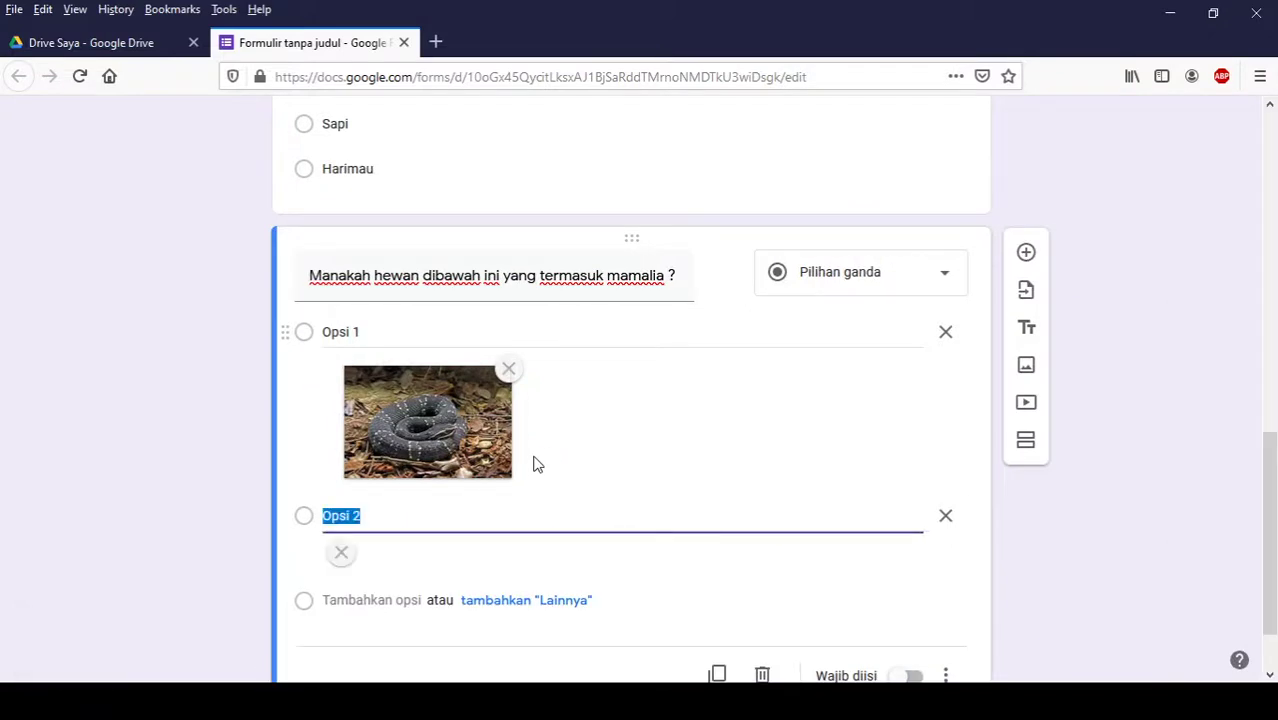
Step: Add a third option to the mammal question and insert the coiled millipede photo from a Google Images search for "cacing"
scroll(590, 573, "down", 3)
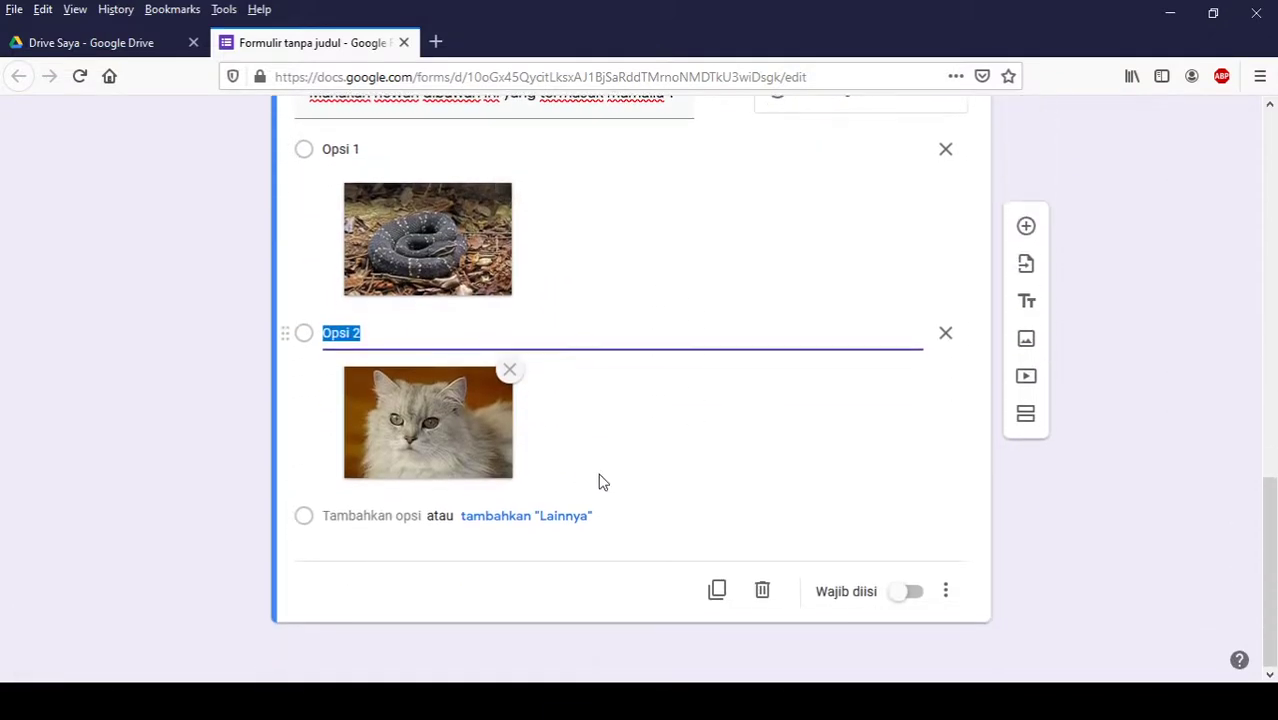
left_click(382, 518)
left_click(900, 518)
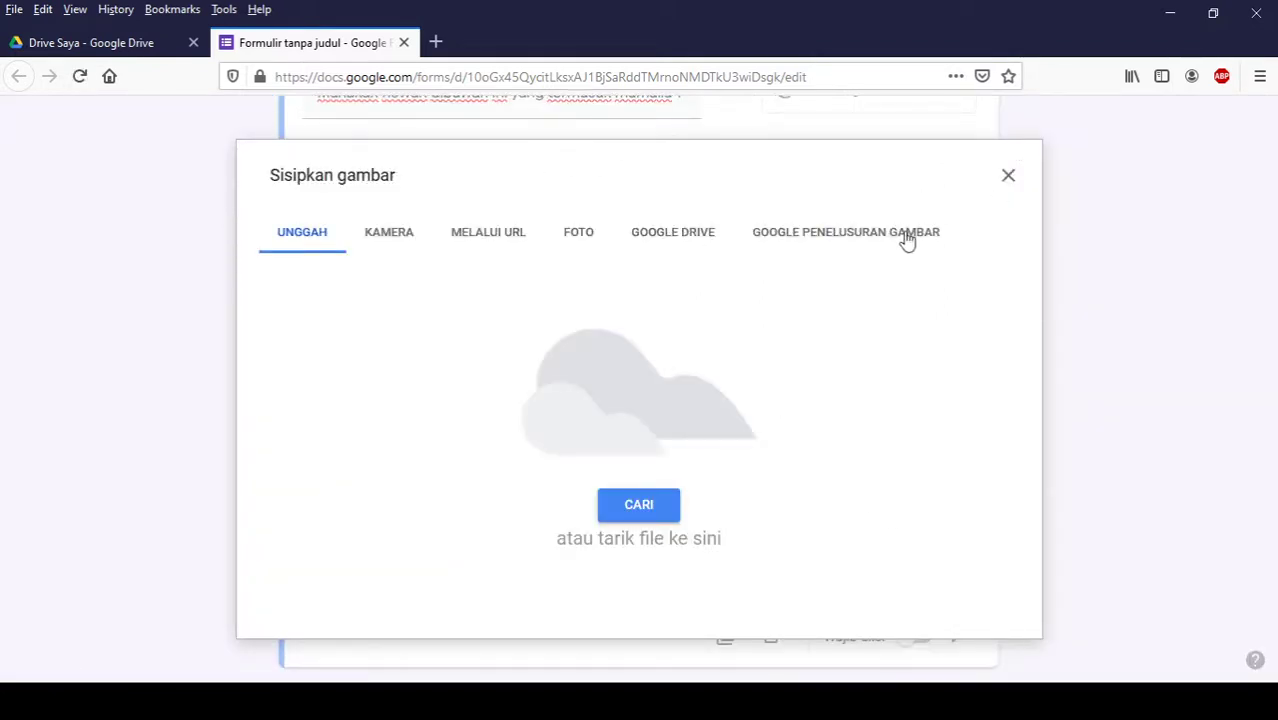
left_click(862, 233)
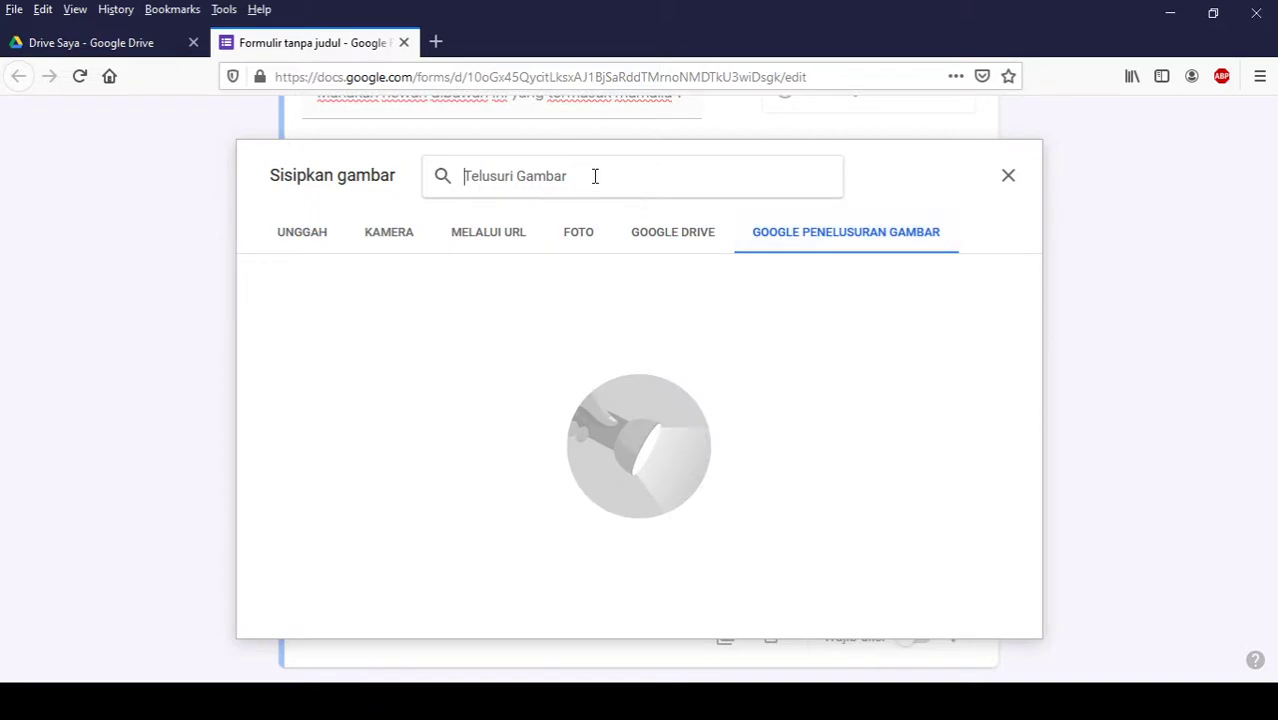
type("cacing")
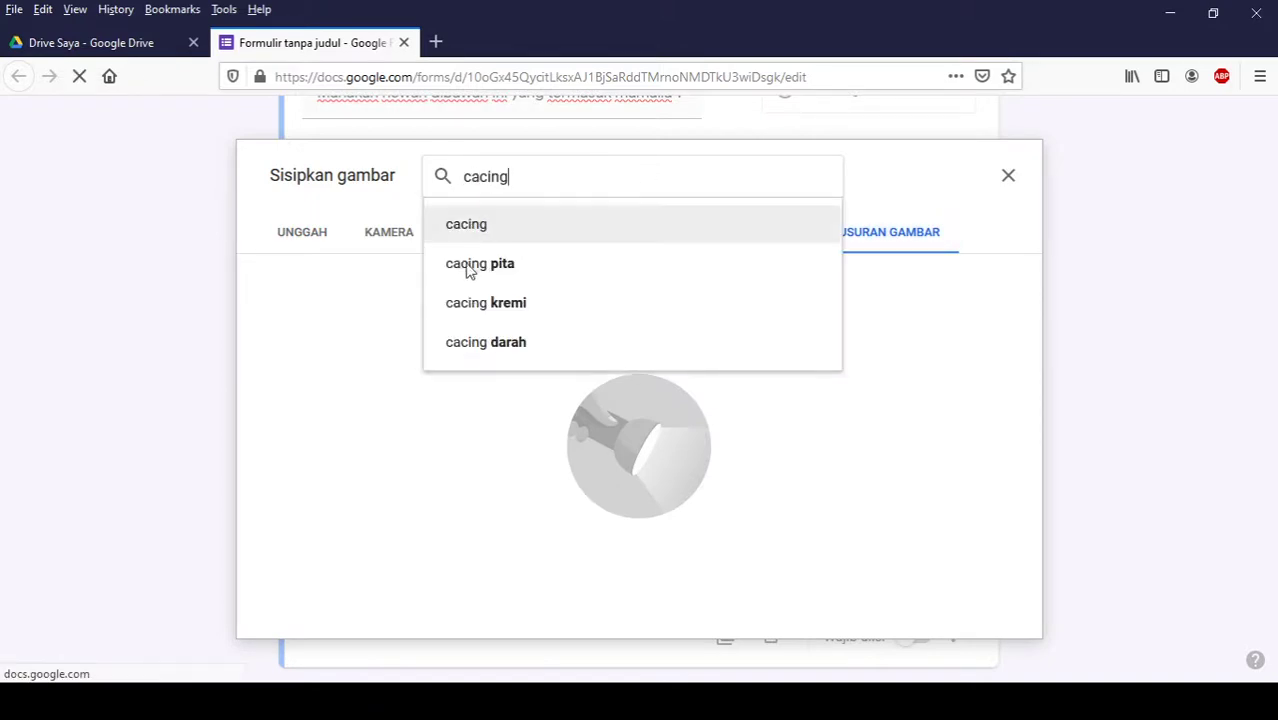
left_click(477, 226)
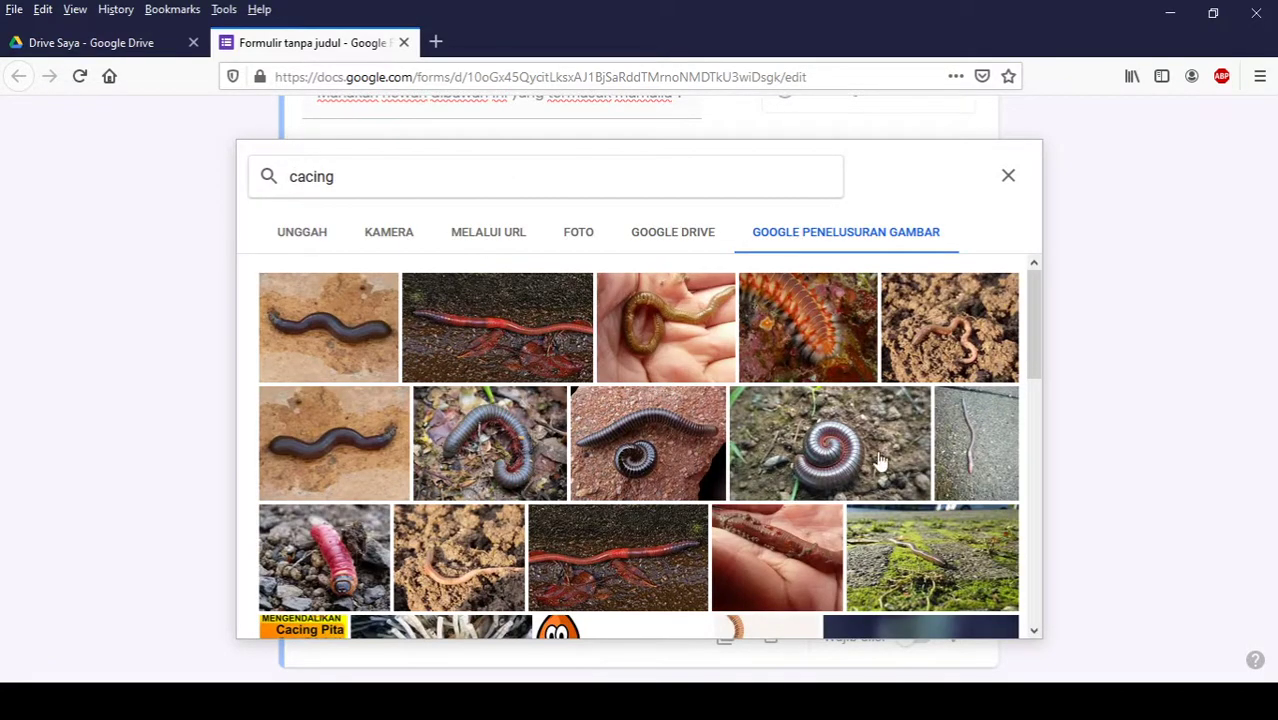
scroll(710, 447, "down", 2)
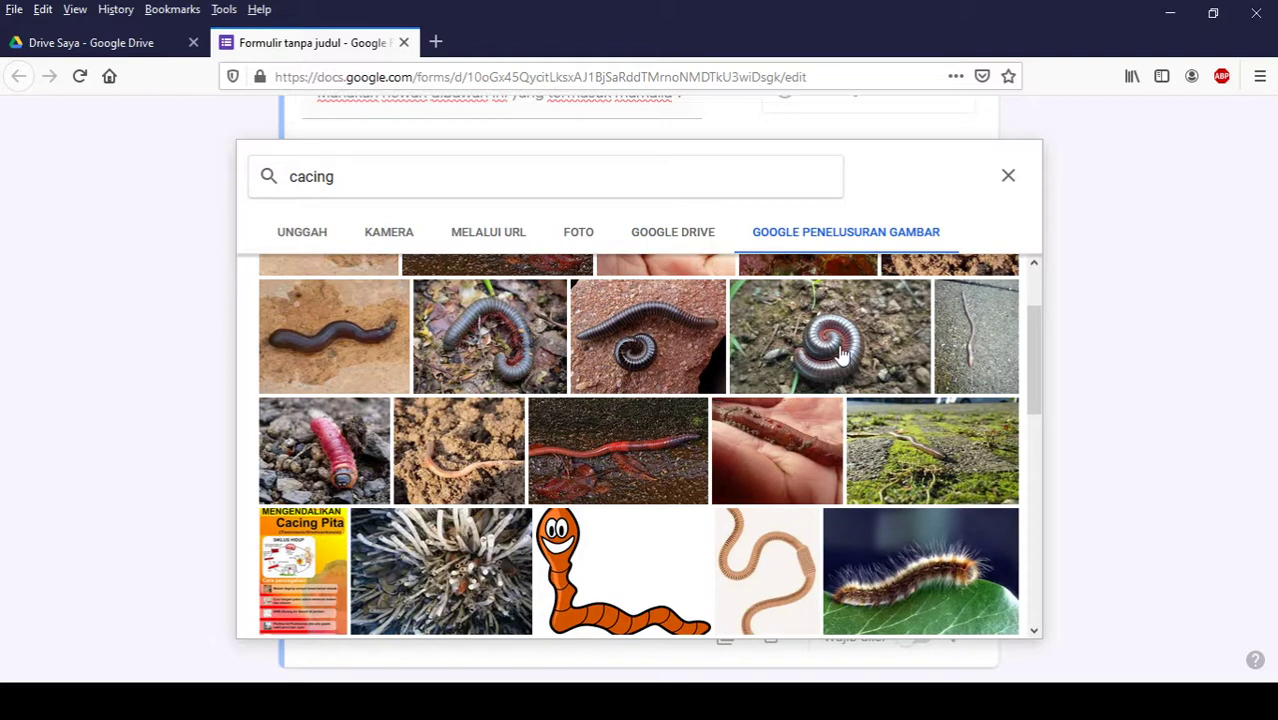
double_click(840, 353)
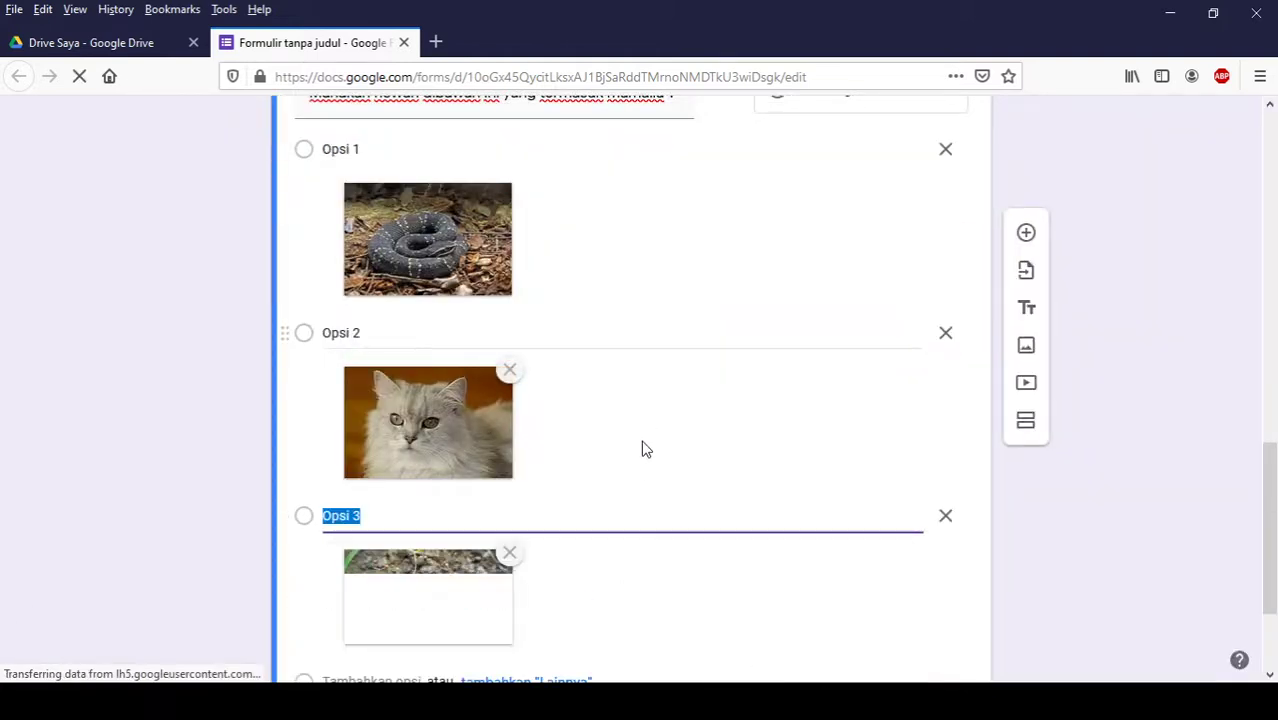
Step: Make the question "Manakah hewan dibawah ini yang termasuk mamalia ?" required
scroll(645, 400, "up", 1)
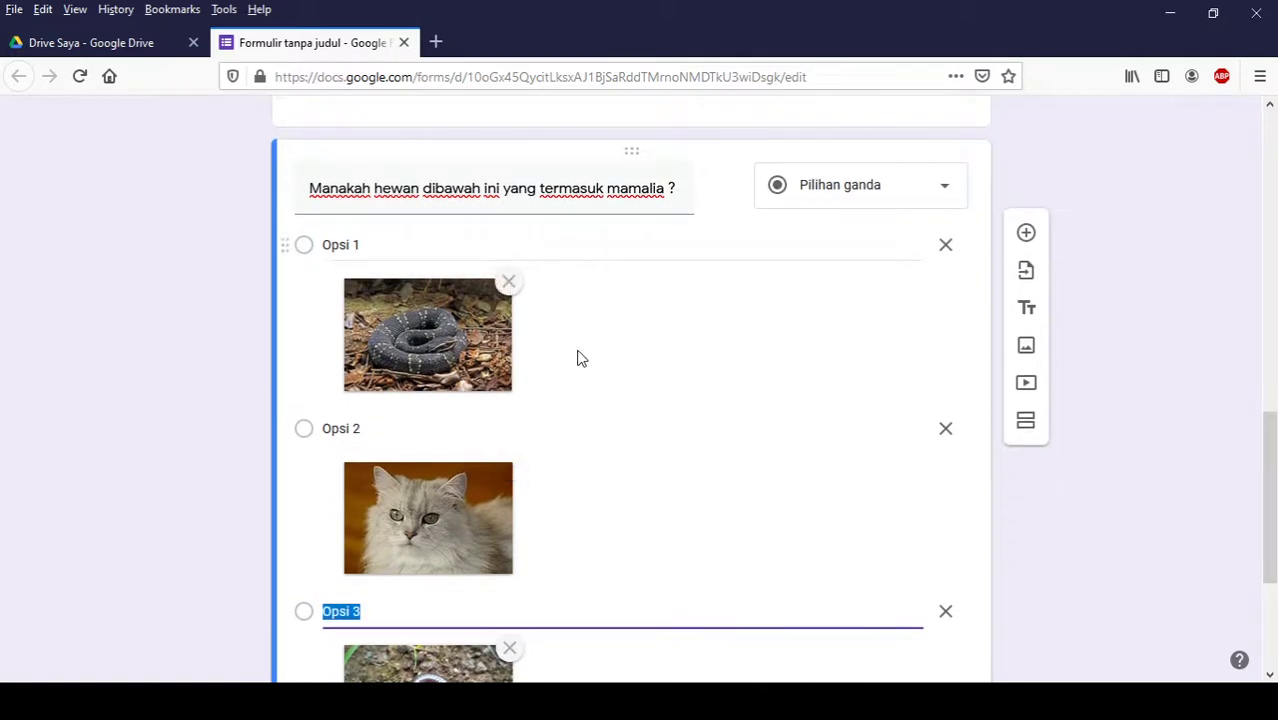
scroll(580, 350, "up", 3)
scroll(580, 362, "up", 8)
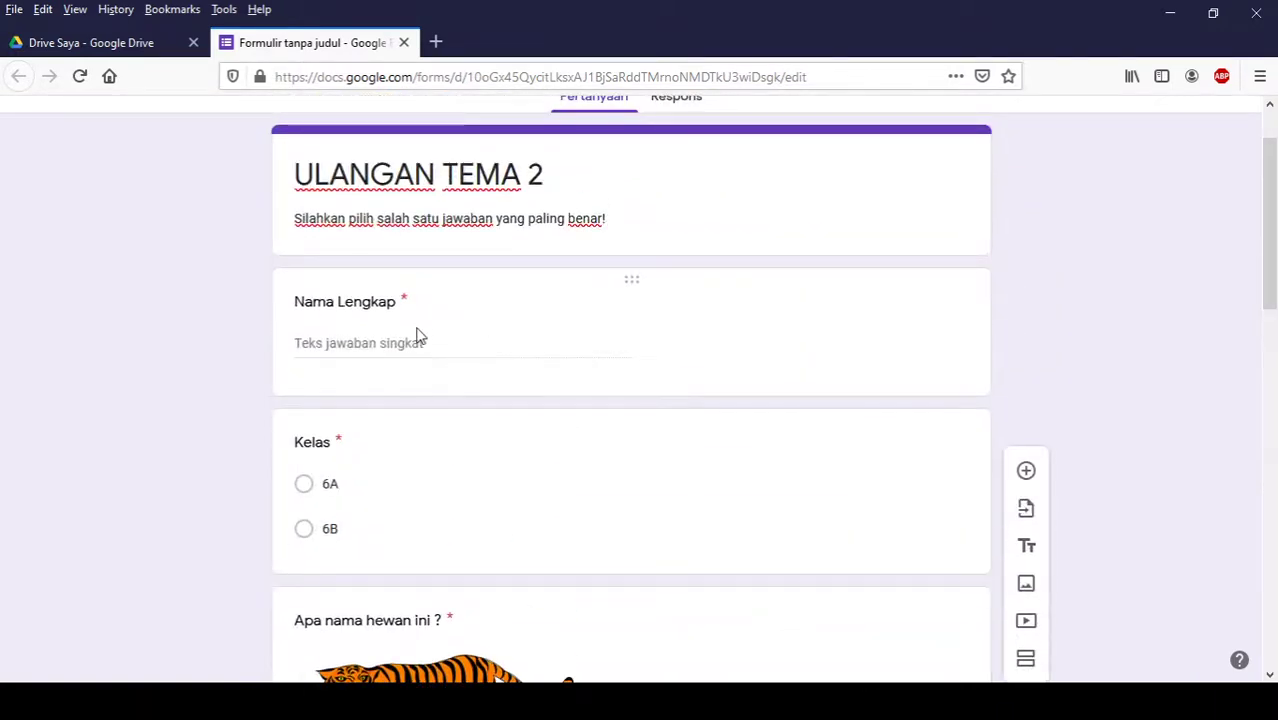
scroll(420, 330, "down", 4)
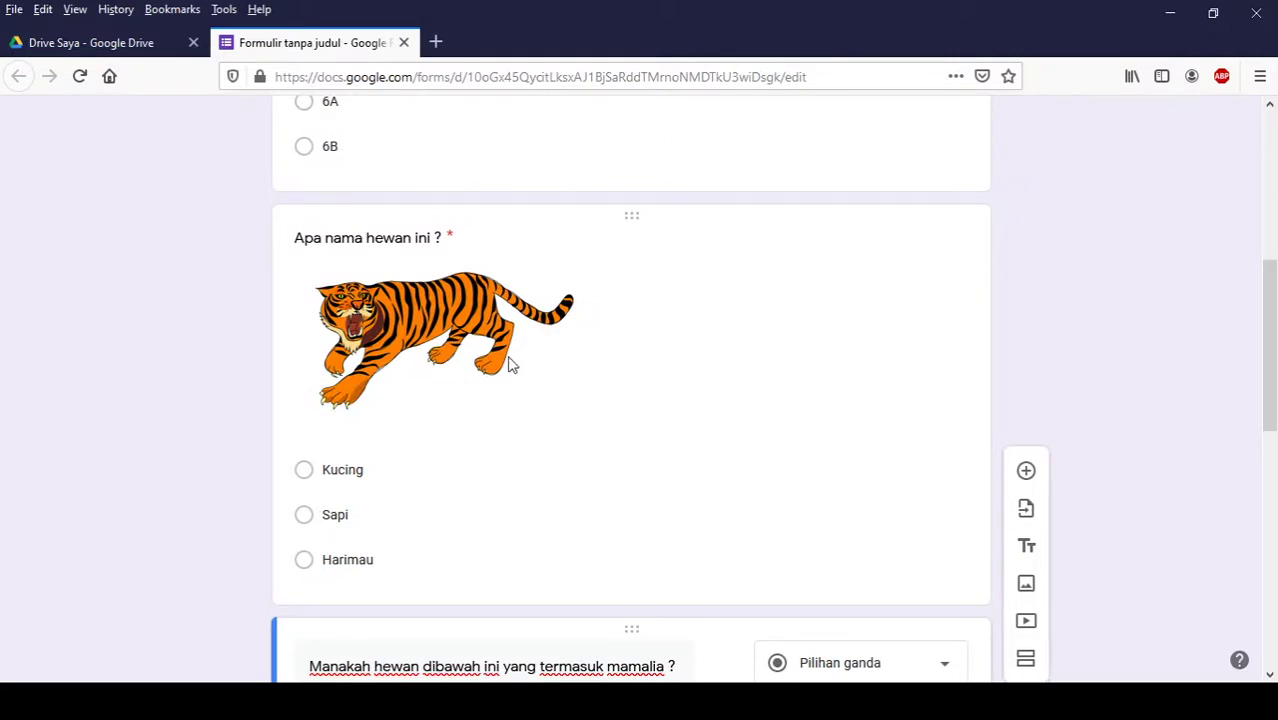
scroll(510, 375, "down", 1)
scroll(510, 375, "down", 3)
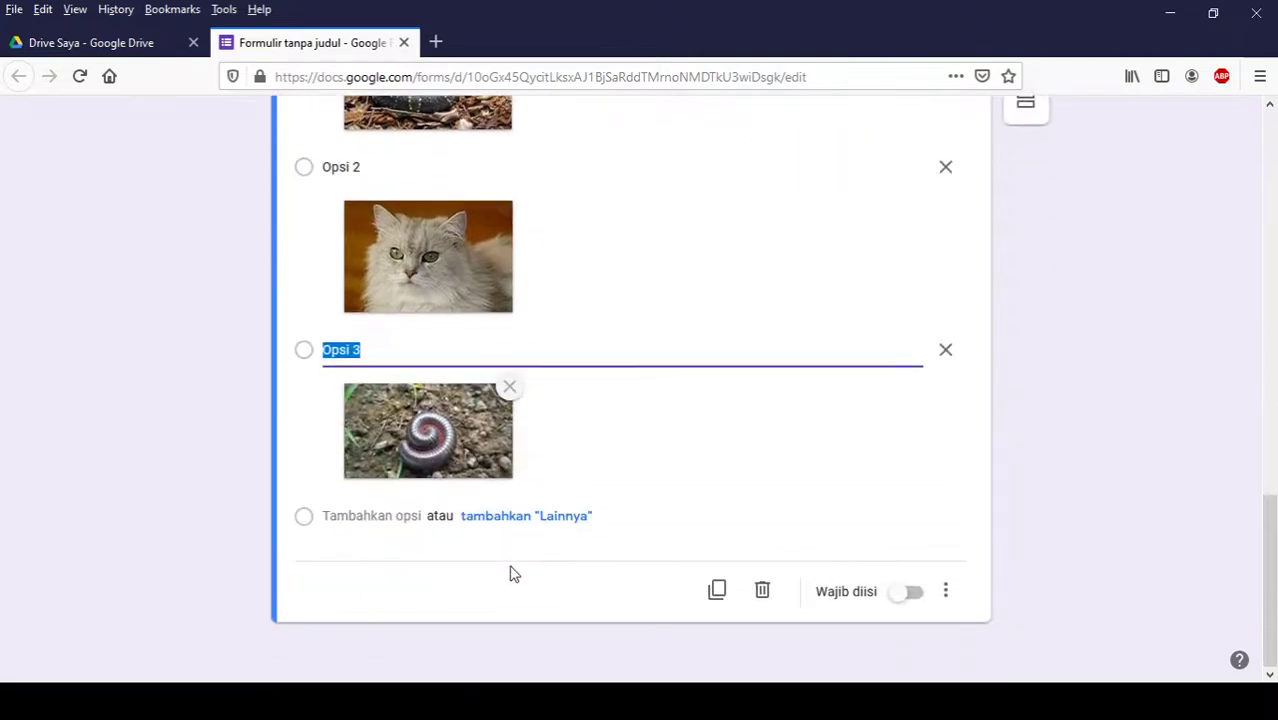
left_click(903, 597)
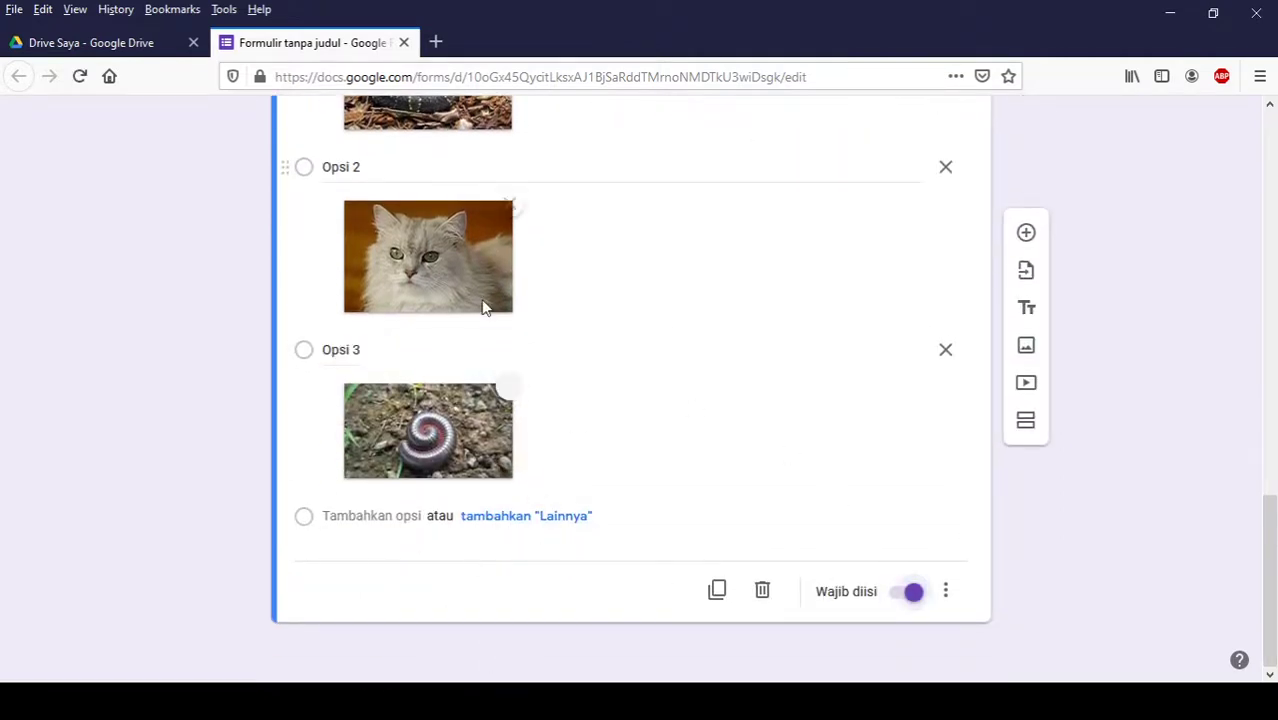
Step: Review the form's questions, images and answer options from the tiger question to the mammal question
scroll(490, 380, "up", 5)
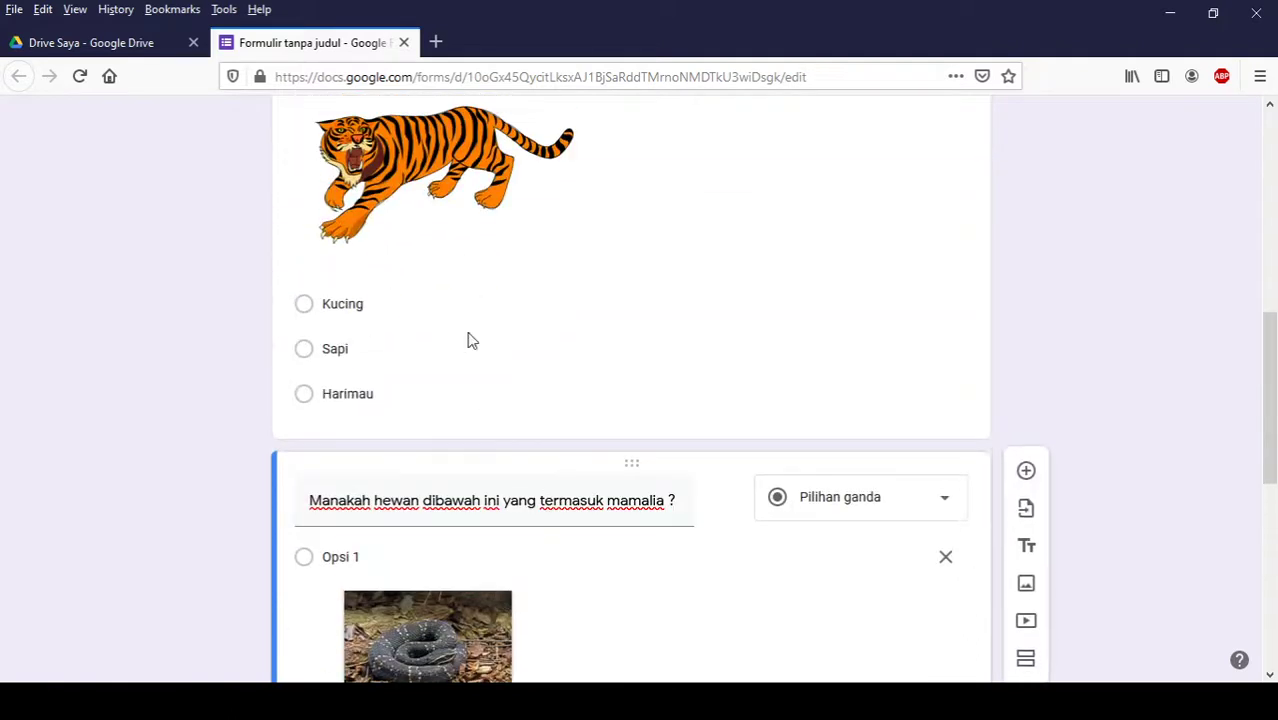
scroll(455, 335, "up", 2)
scroll(470, 450, "down", 3)
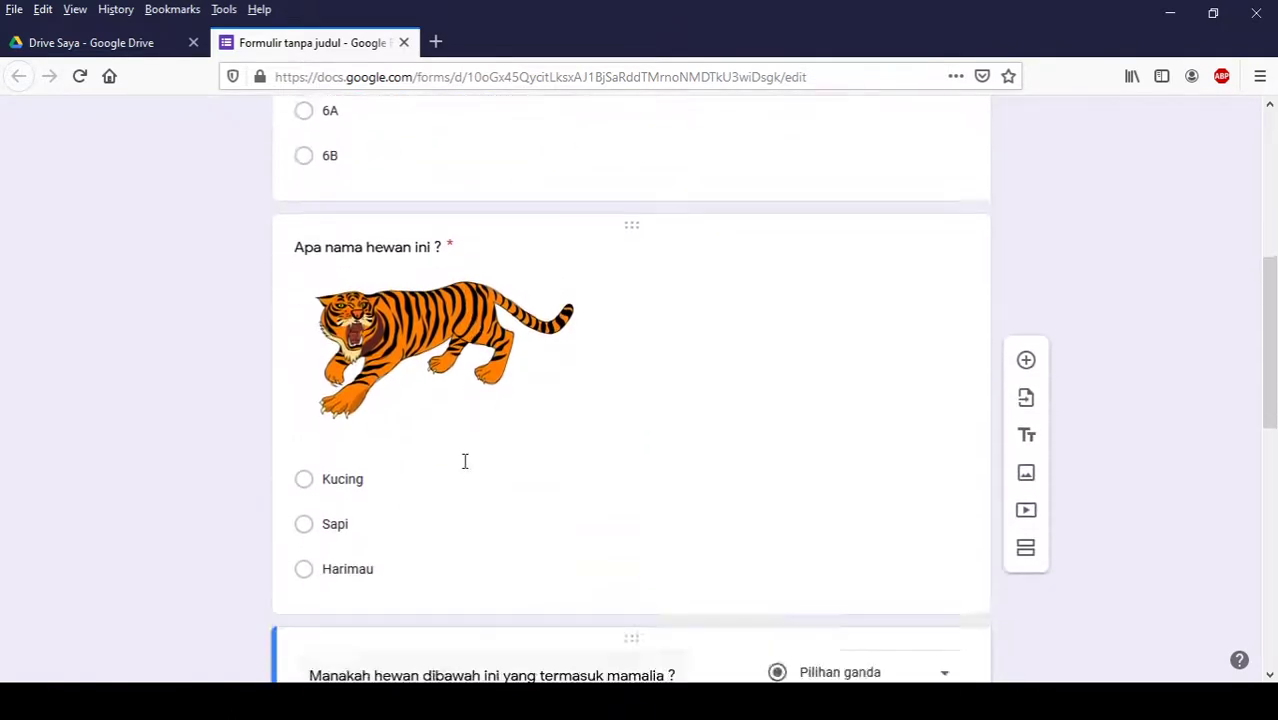
scroll(525, 540, "down", 1)
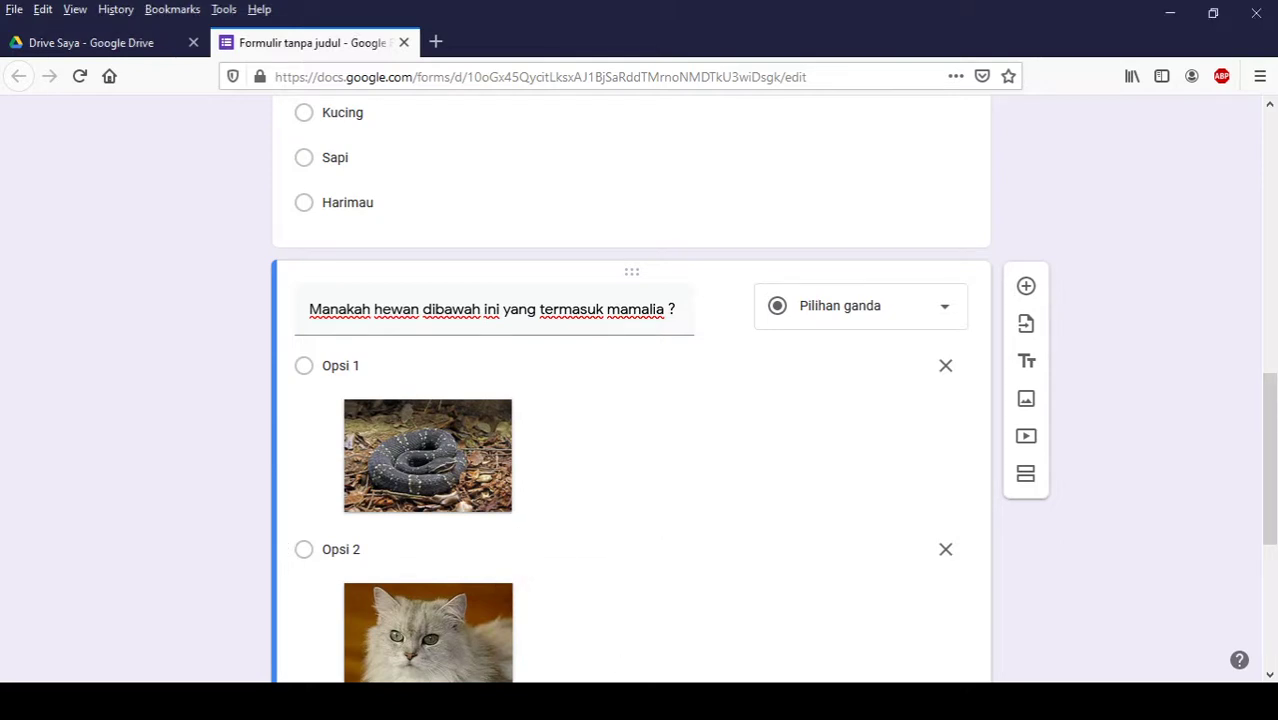
scroll(734, 371, "down", 3)
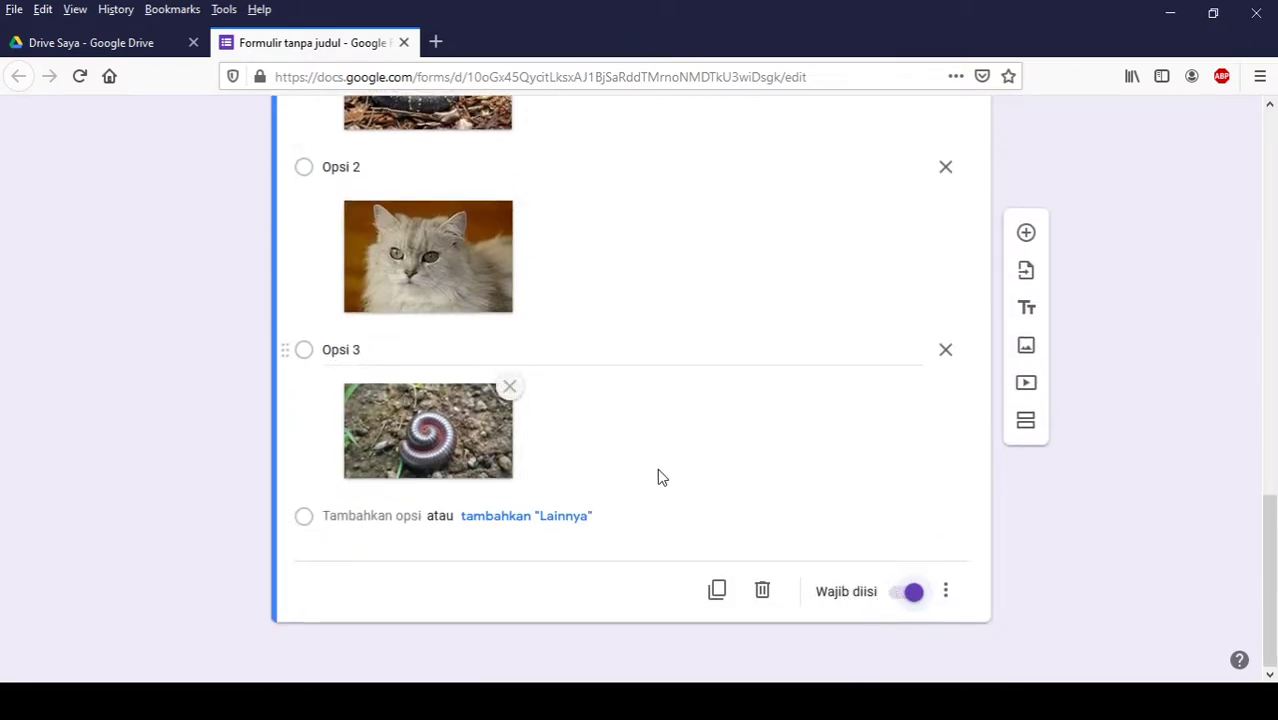
scroll(660, 477, "up", 10)
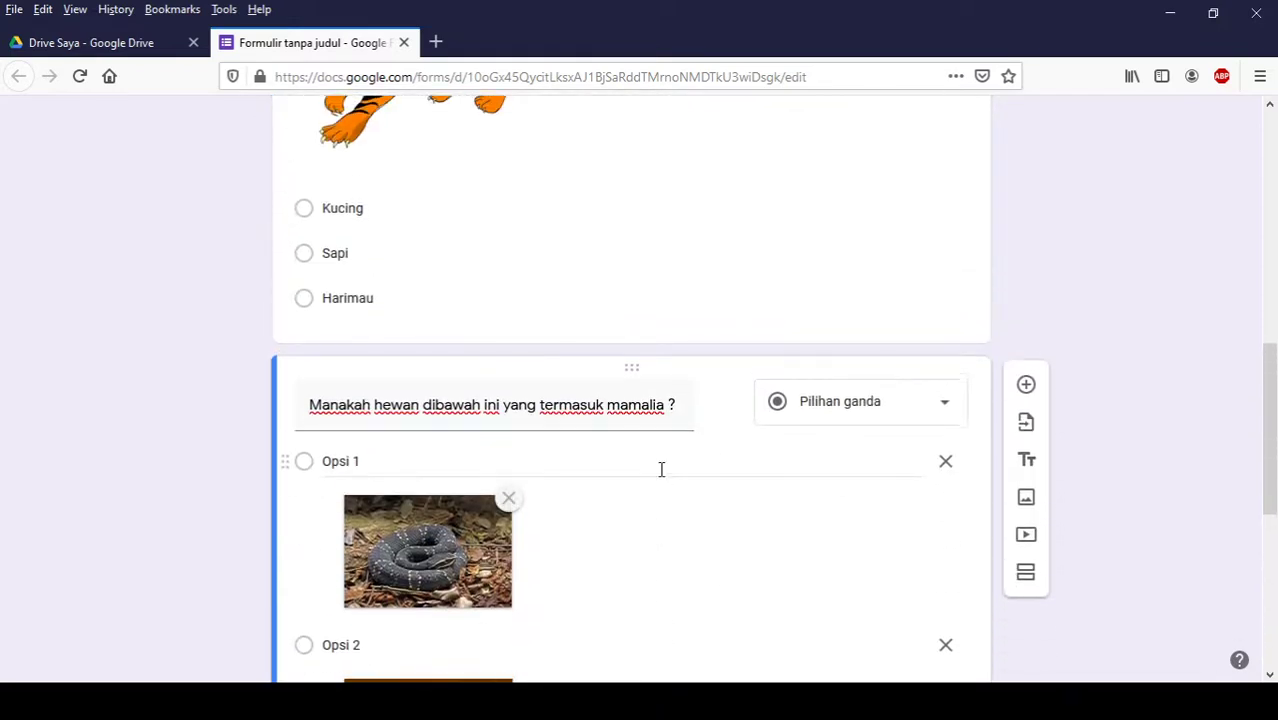
scroll(660, 477, "up", 4)
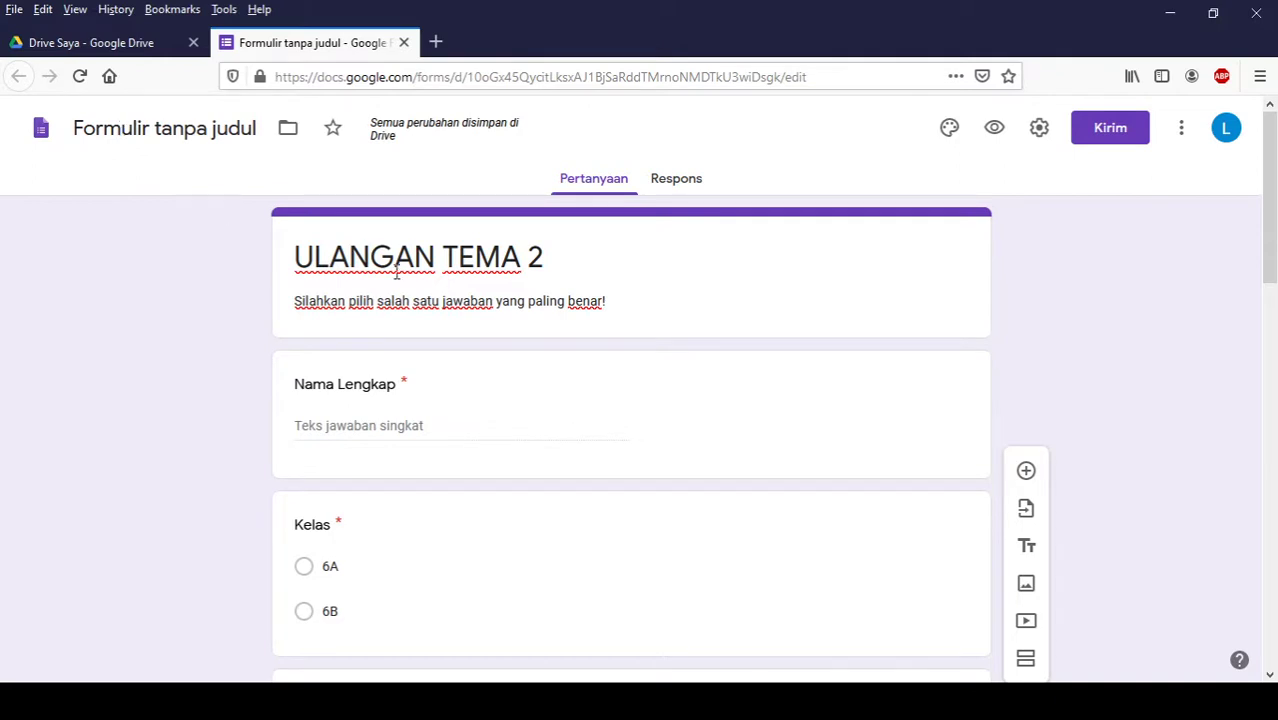
Step: Name the form file "ULANGAN TEMA 2" after its title and check the file list in My Drive
left_click(160, 128)
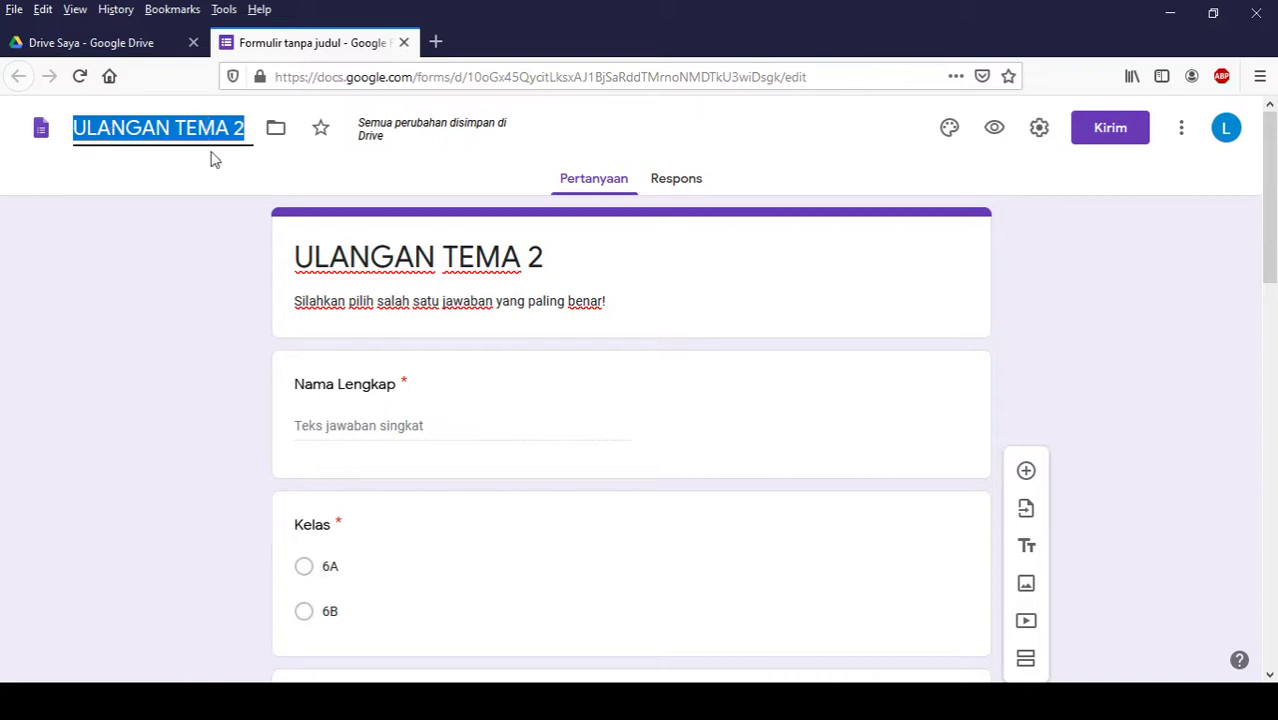
left_click(110, 42)
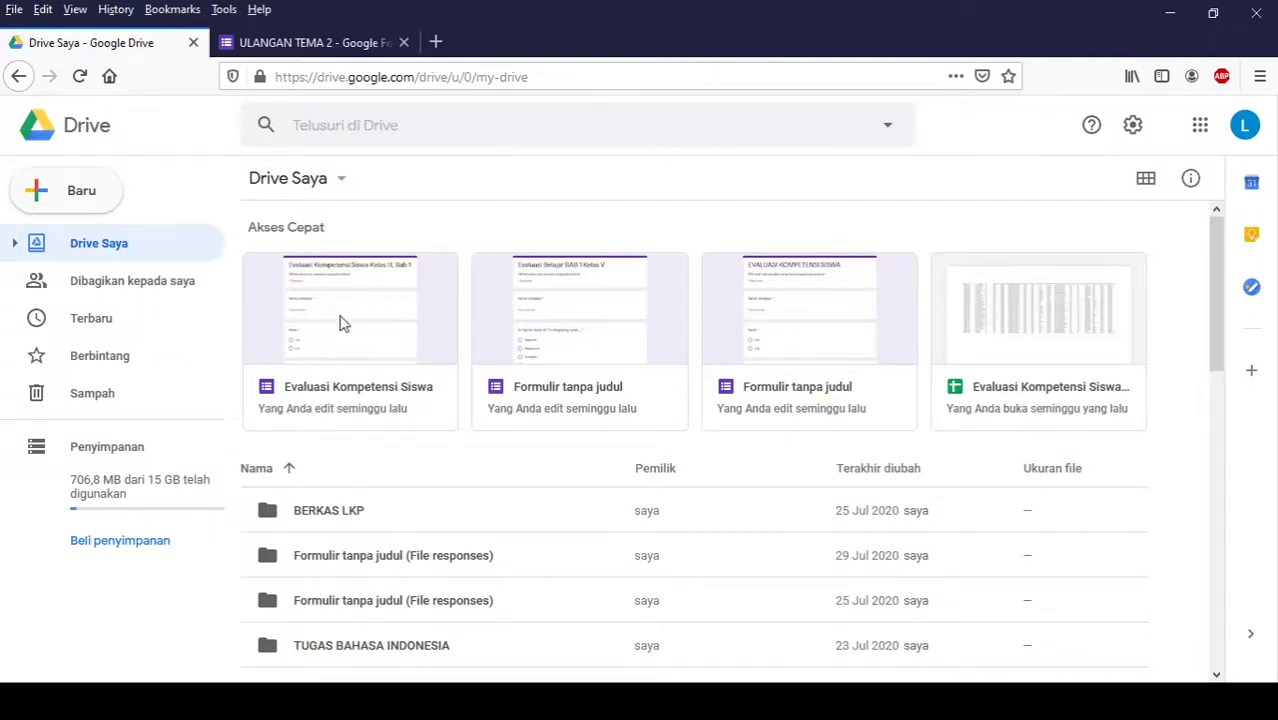
left_click(255, 44)
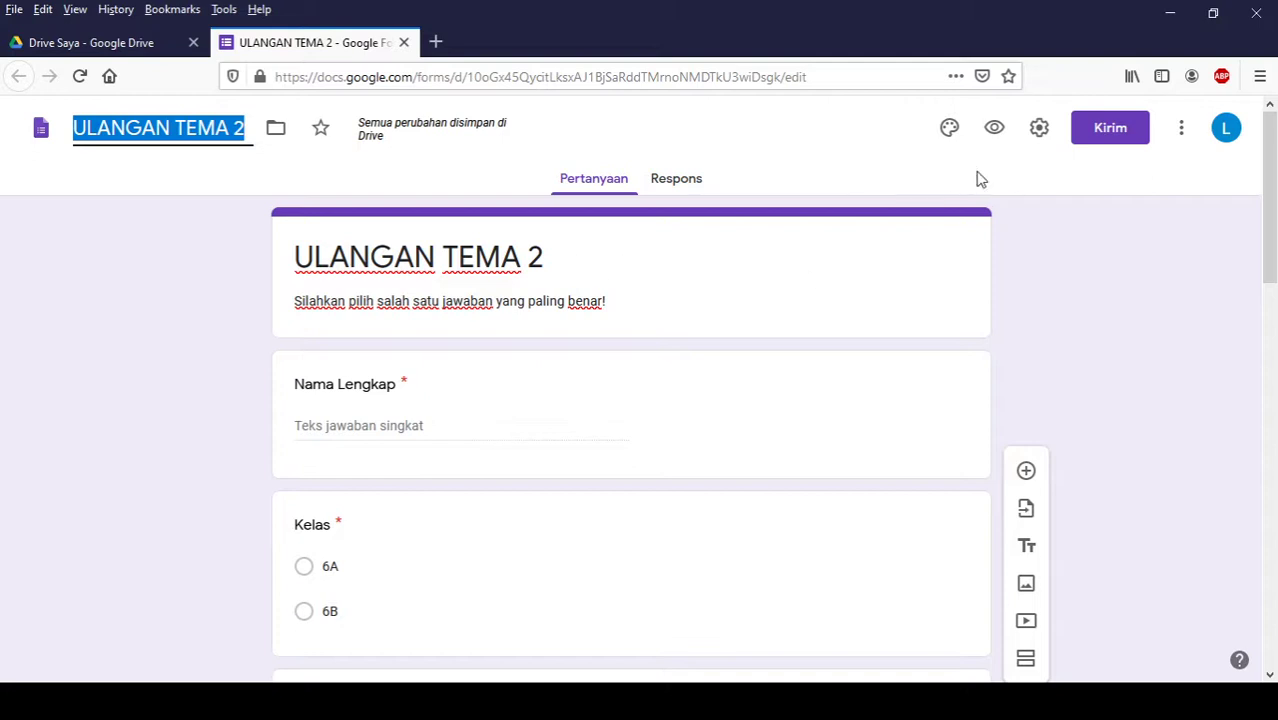
Step: In the form's presentation settings, disable the link for submitting another response and set the confirmation message to "Terima Kasih"
left_click(1039, 129)
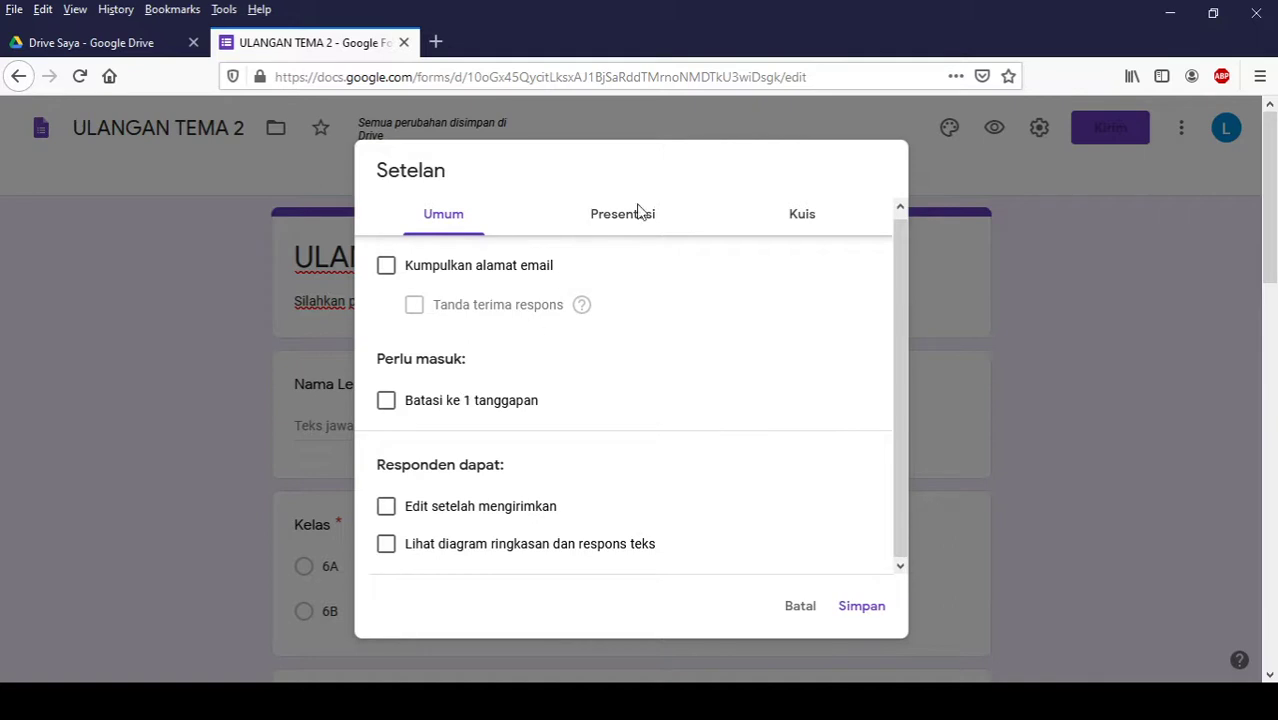
left_click(642, 222)
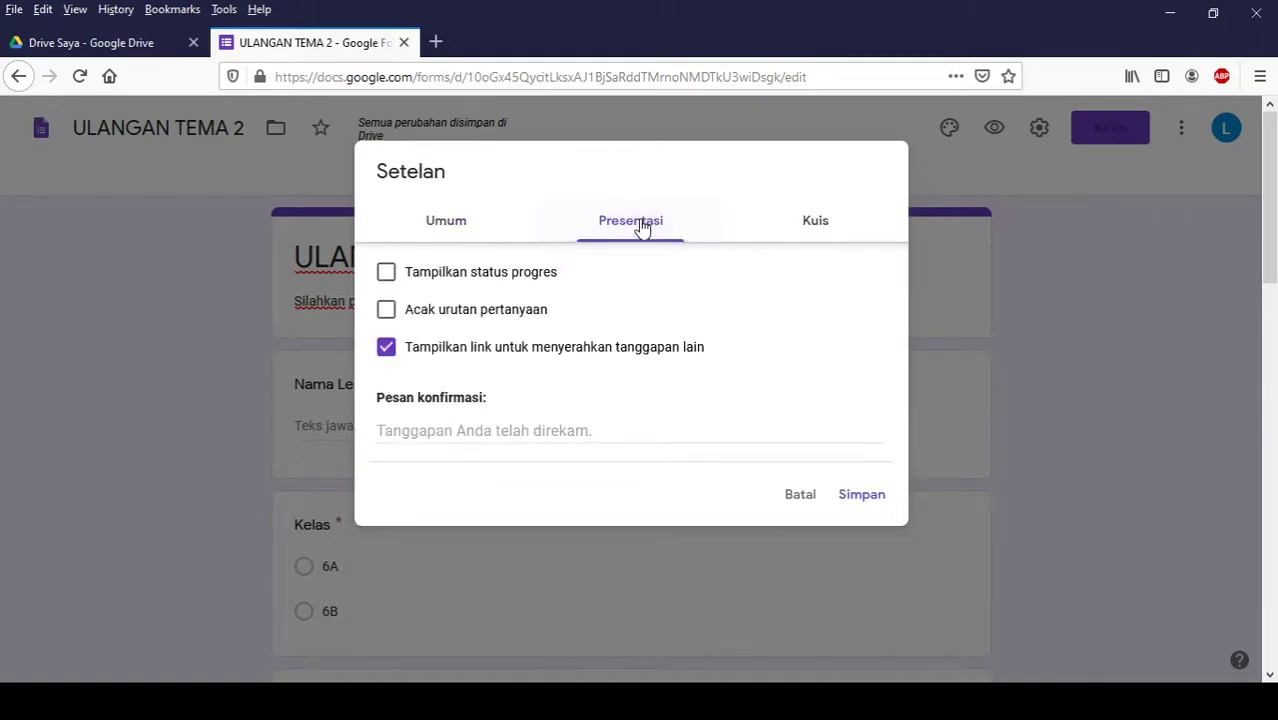
left_click(386, 350)
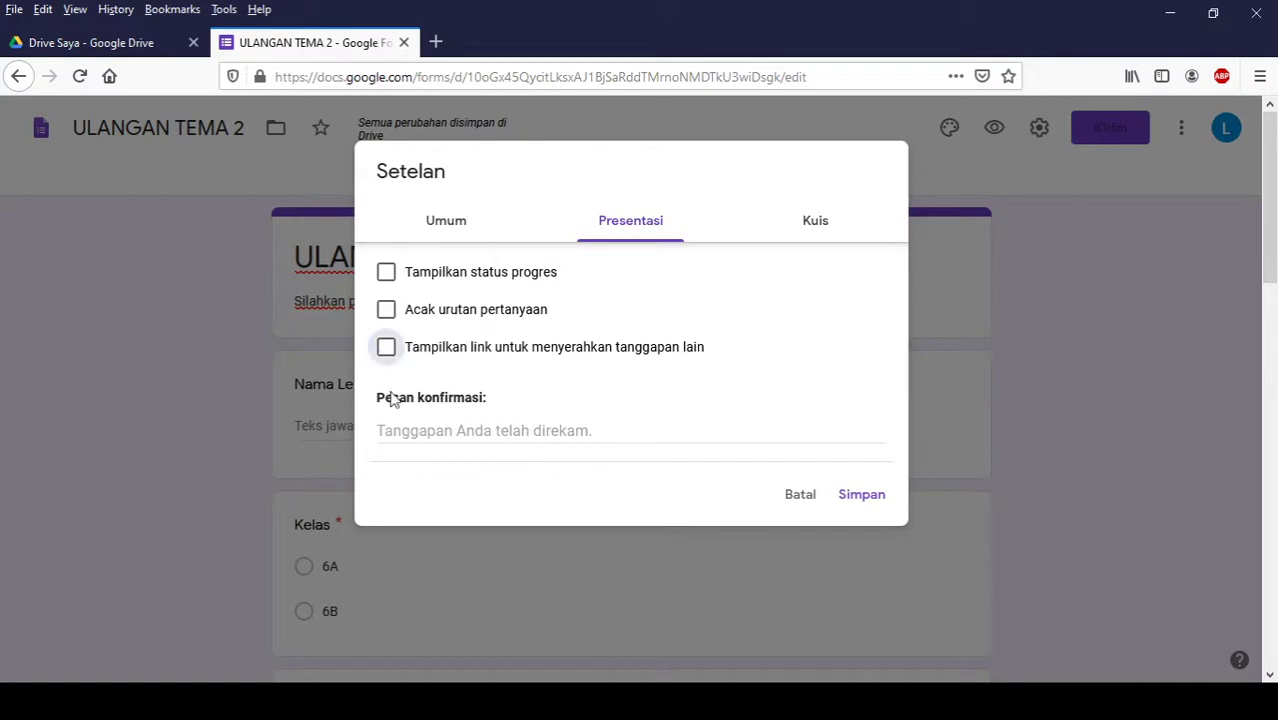
left_click(424, 431)
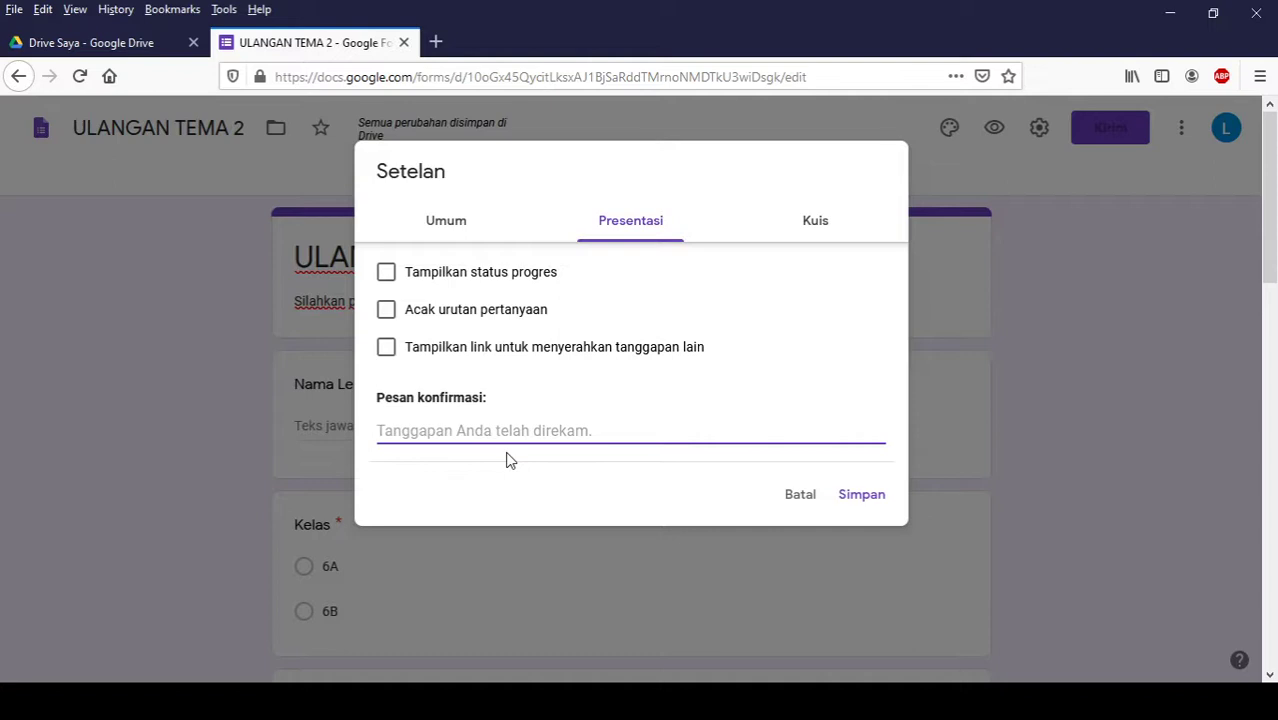
type("Terima")
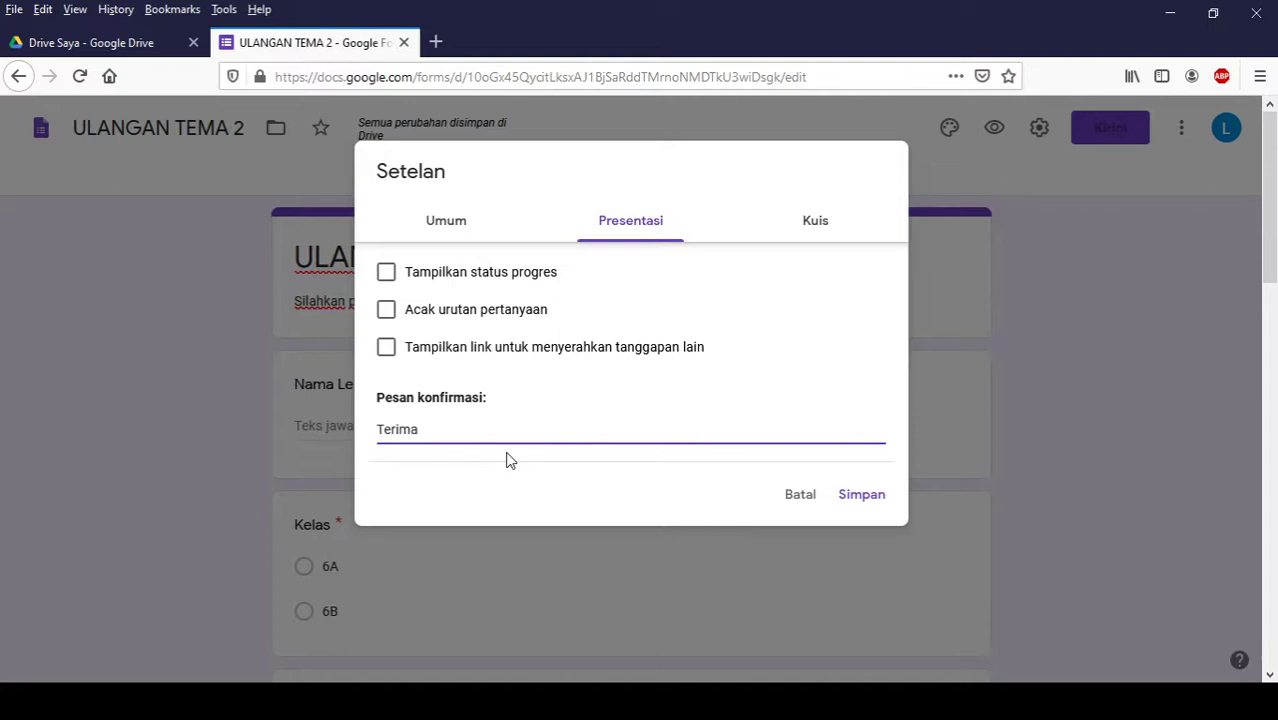
type(" Kasih")
Step: Make the form a quiz and set the grade release to "Nanti, setelah peninjauan manual"
left_click(822, 229)
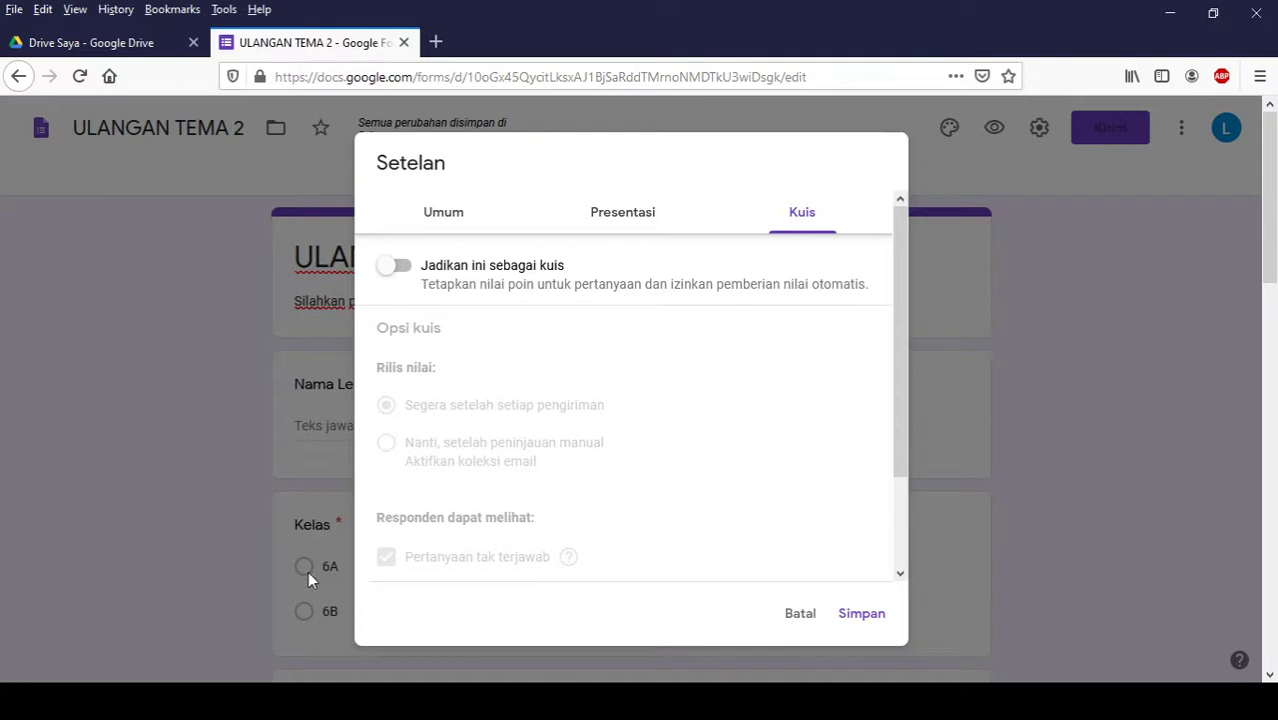
left_click(405, 272)
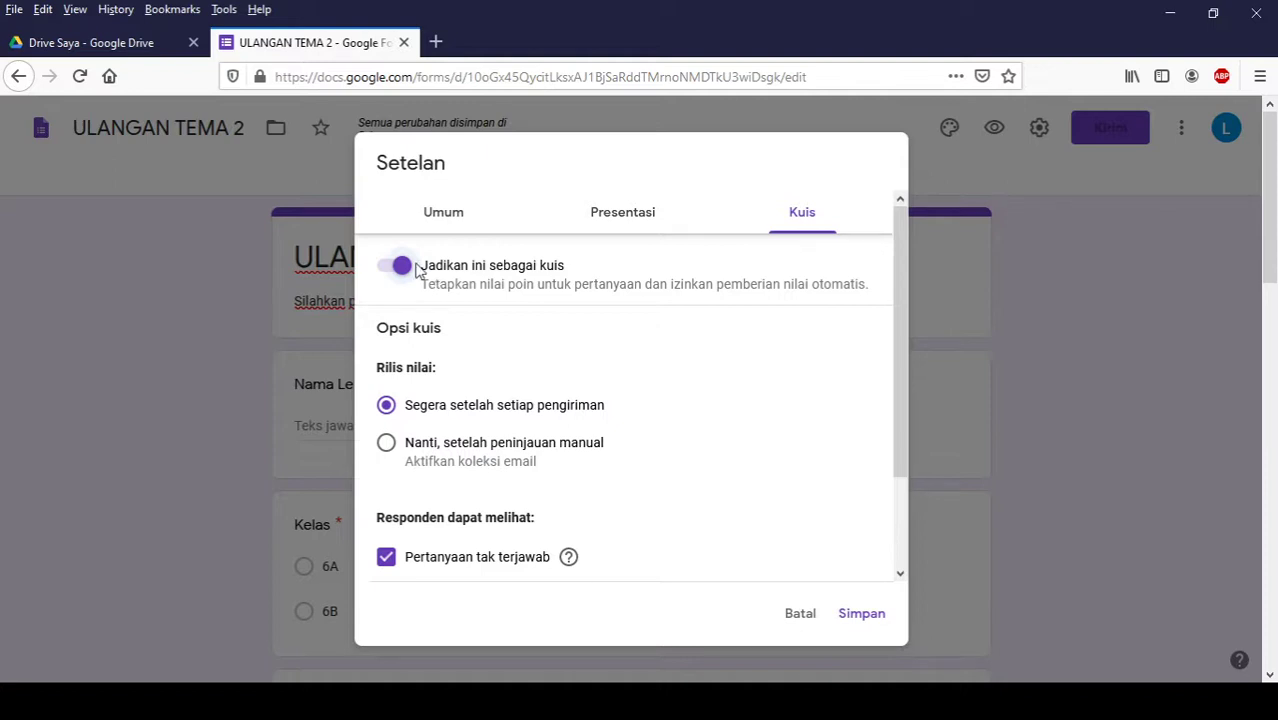
left_click(388, 270)
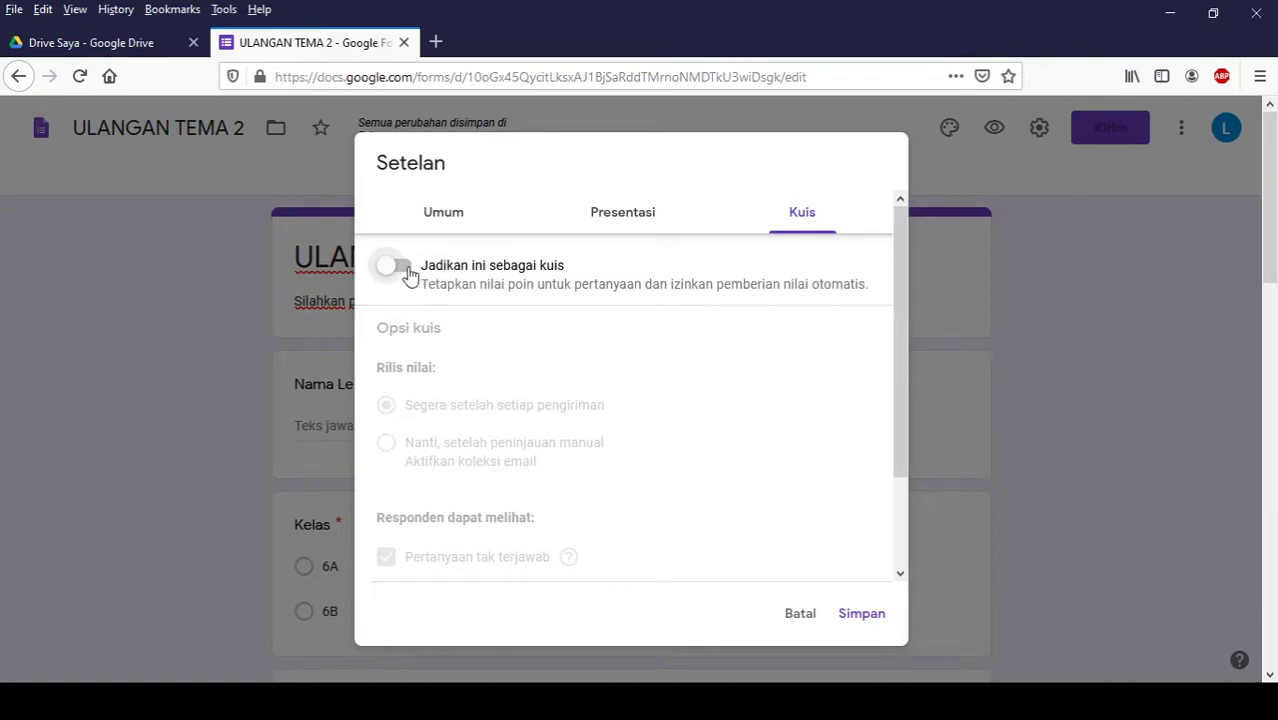
left_click(405, 272)
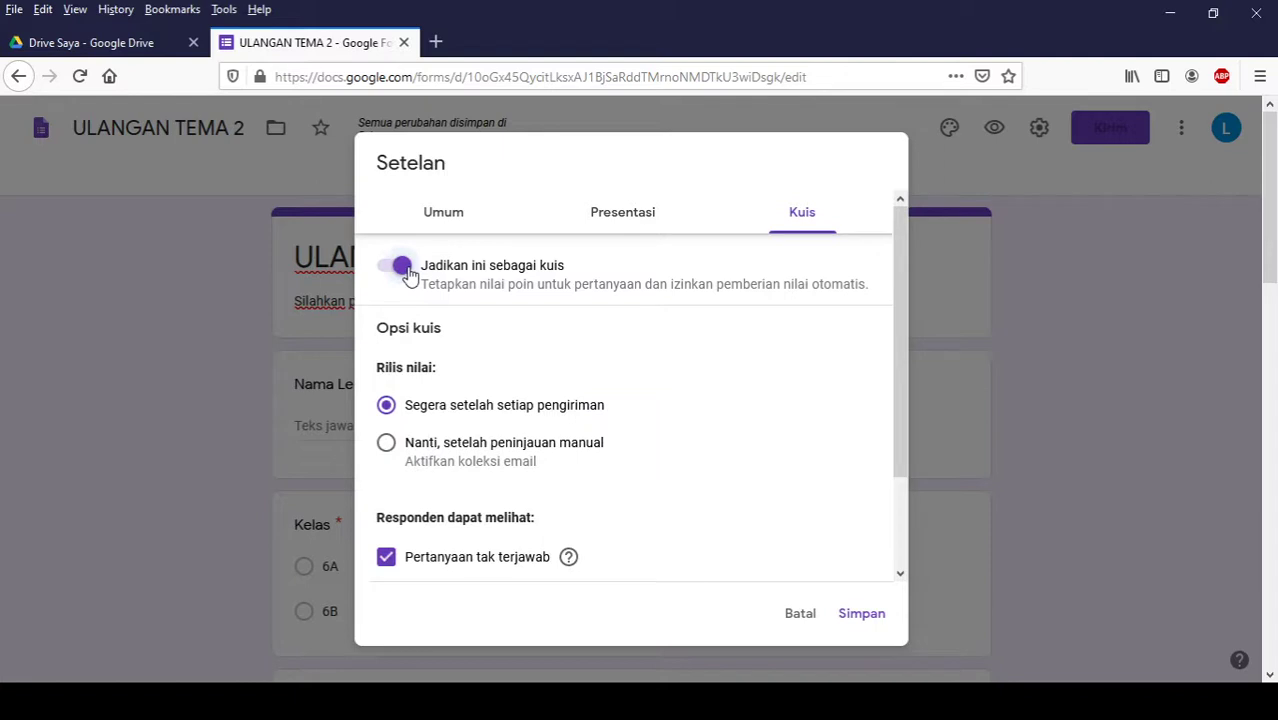
scroll(480, 437, "down", 2)
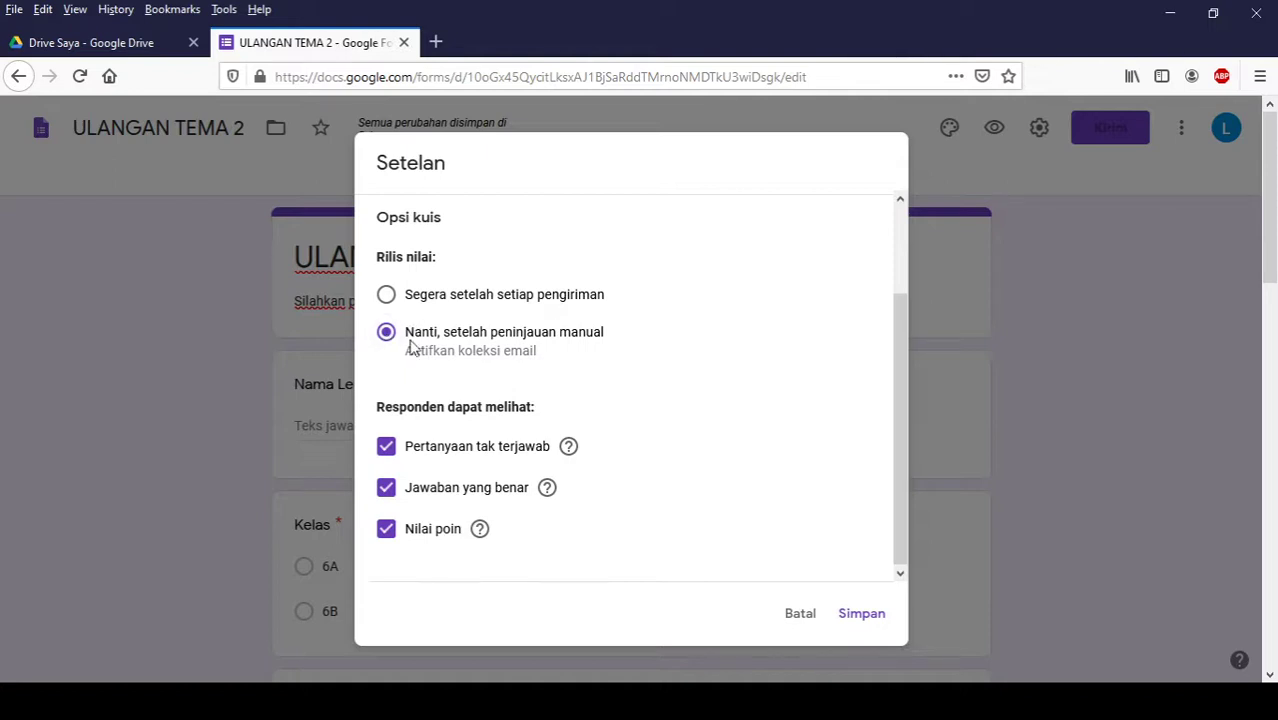
Step: Stop respondents from seeing missed questions, correct answers and point values, and save the settings
left_click(391, 454)
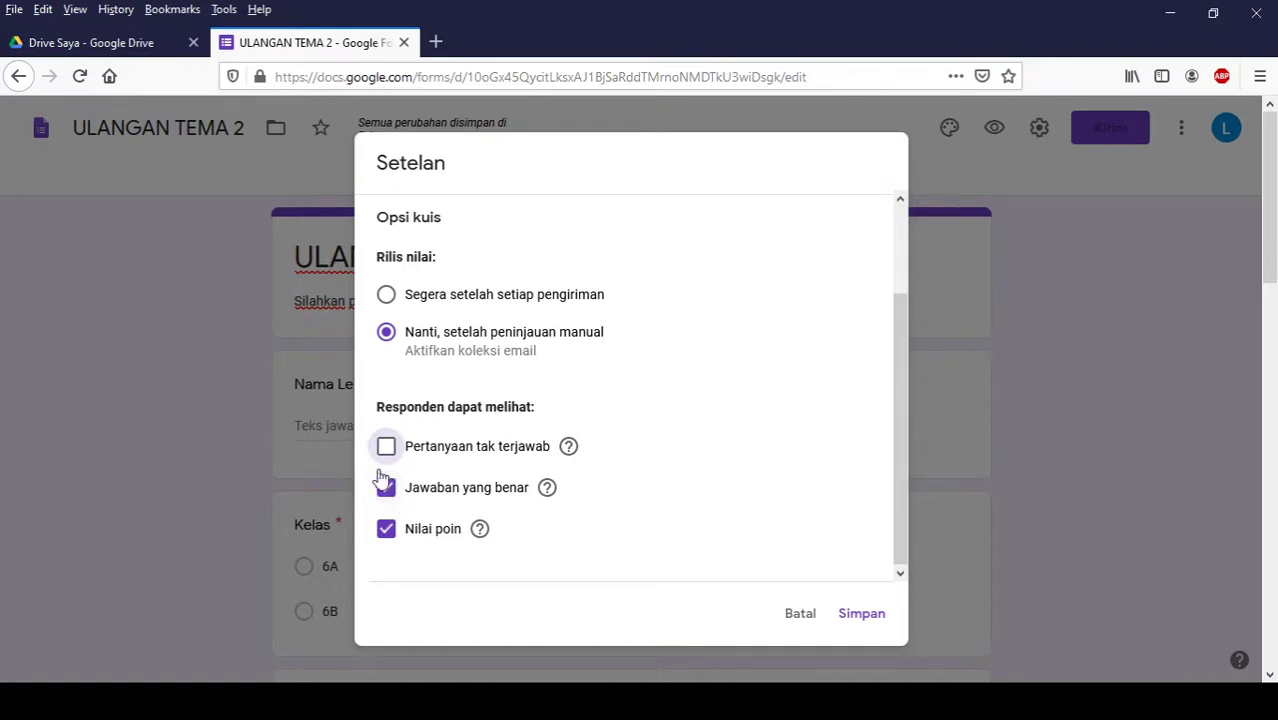
left_click(390, 491)
left_click(386, 532)
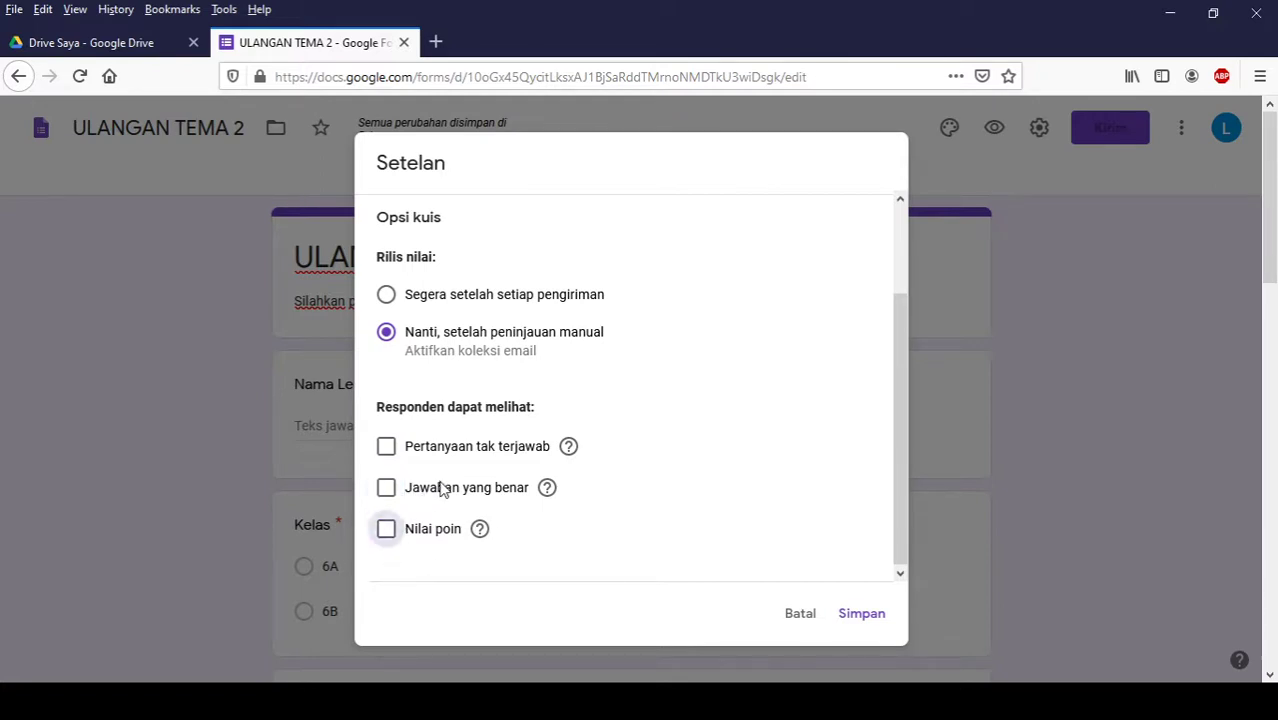
scroll(770, 537, "up", 2)
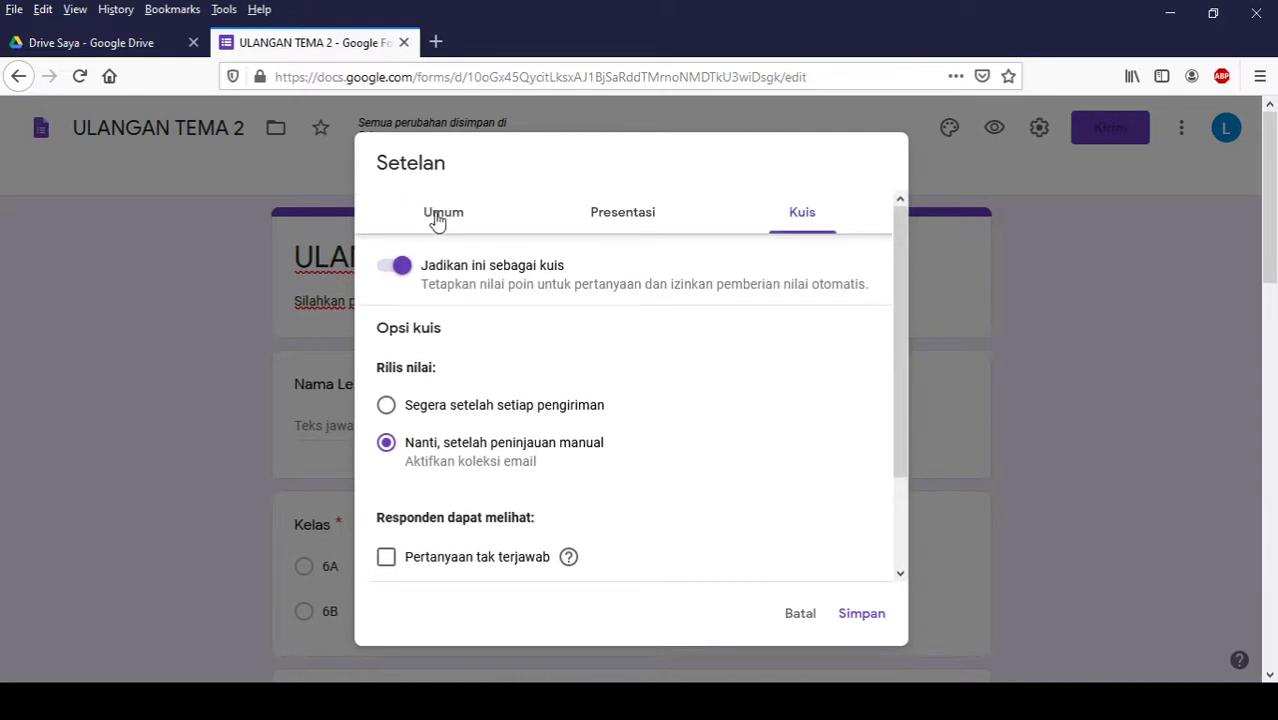
left_click(861, 614)
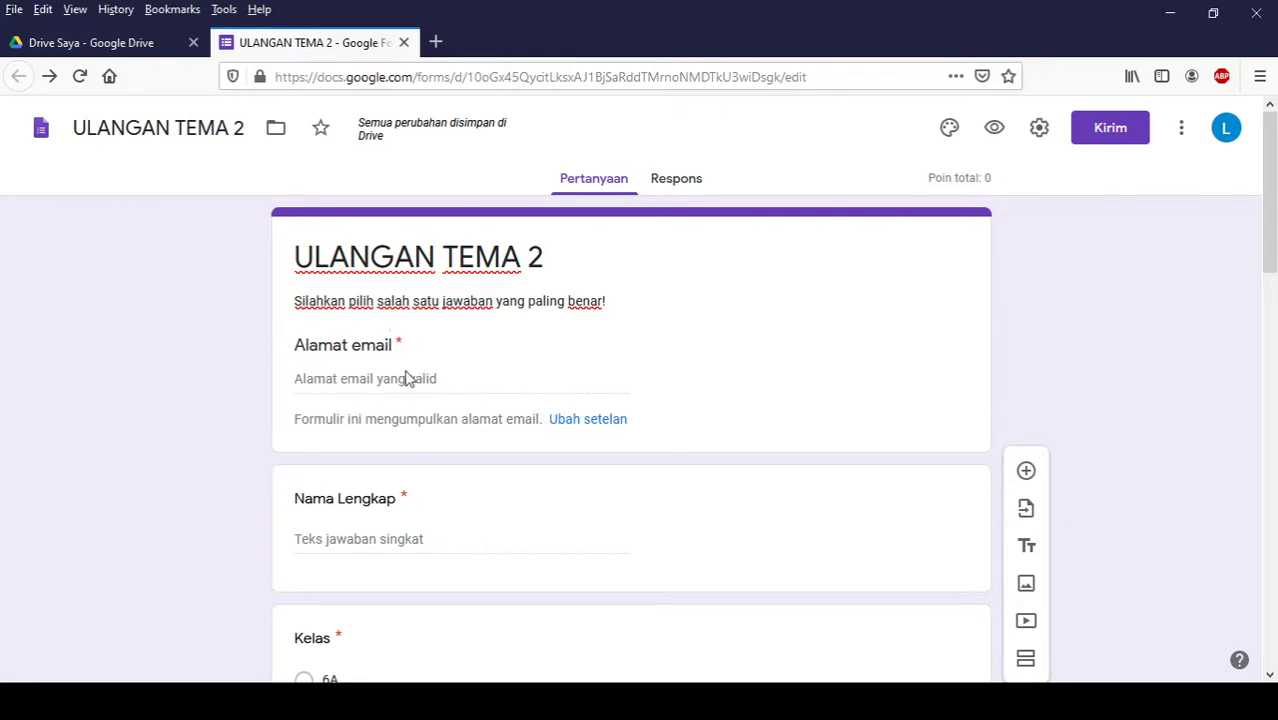
Step: Stop the form from collecting respondents' email addresses and save the general settings
left_click(598, 424)
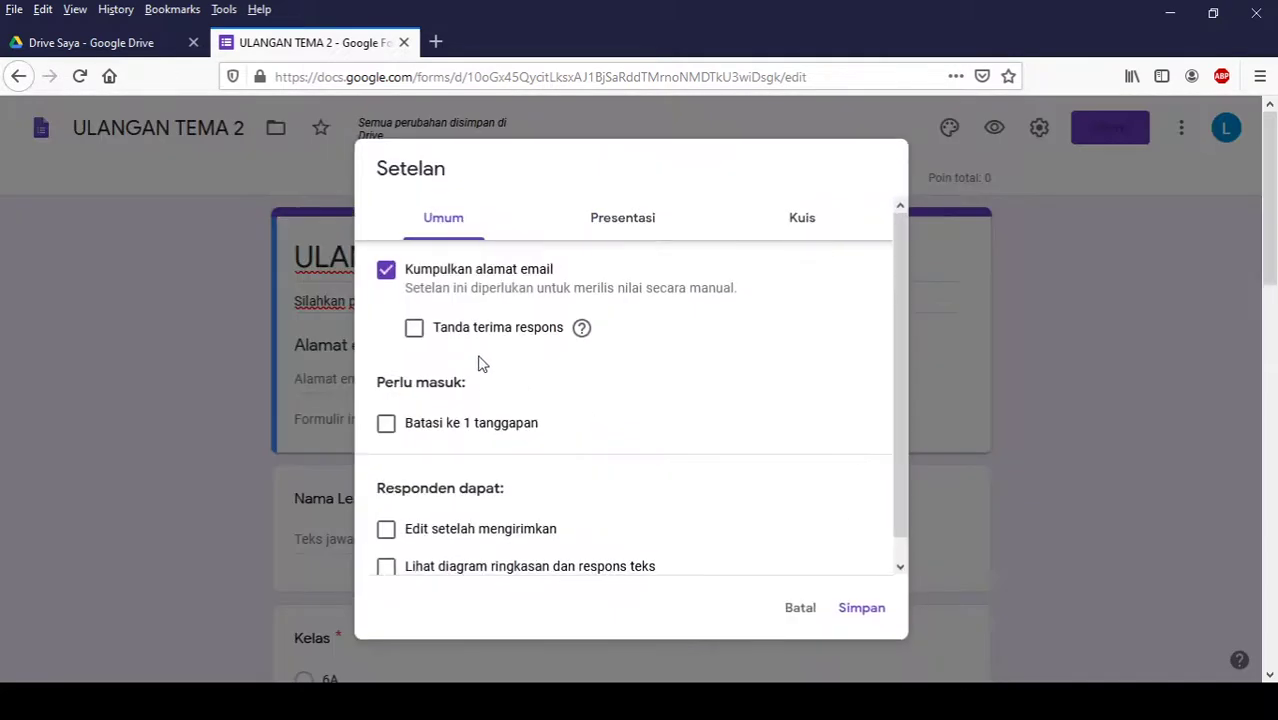
left_click(392, 277)
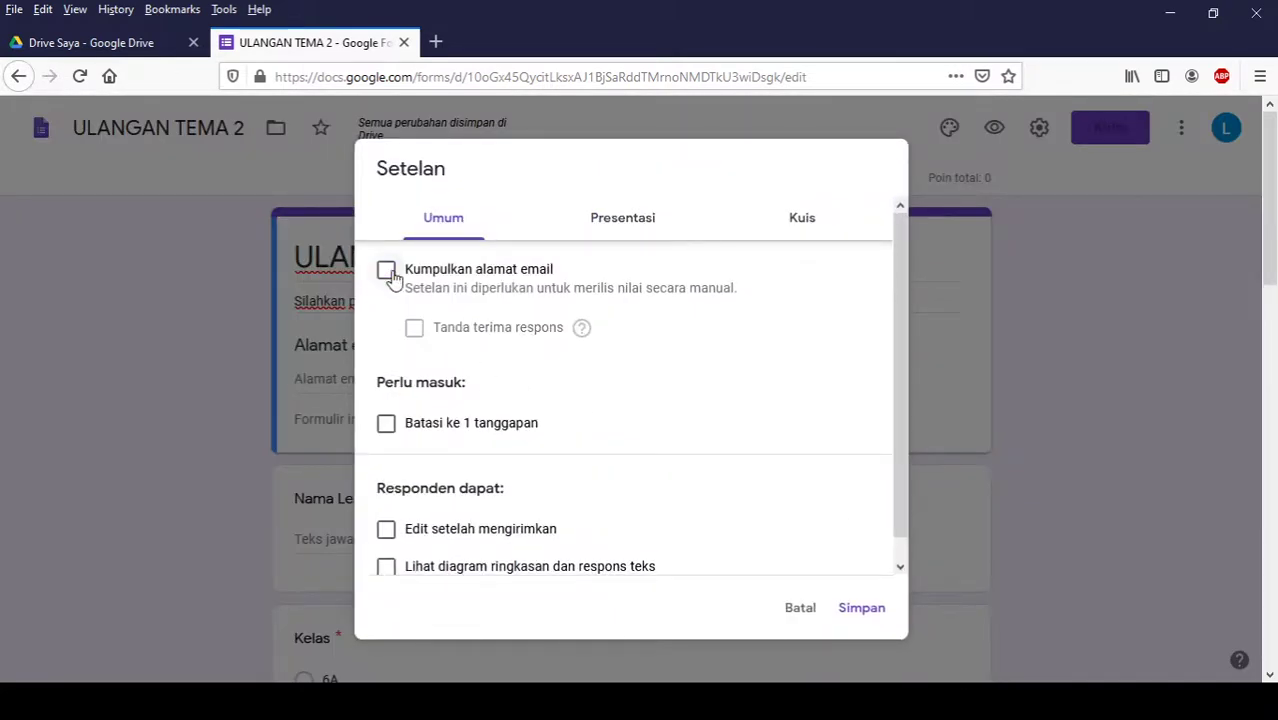
left_click(862, 608)
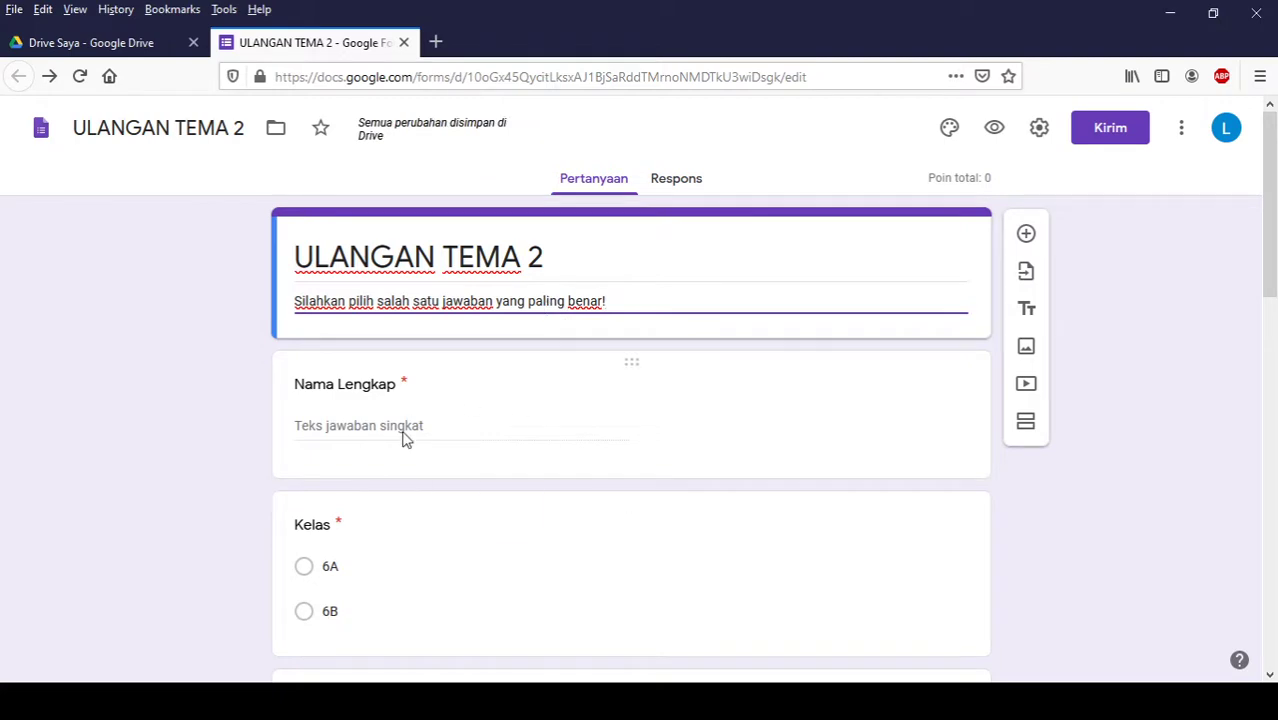
scroll(405, 432, "down", 4)
scroll(532, 440, "down", 7)
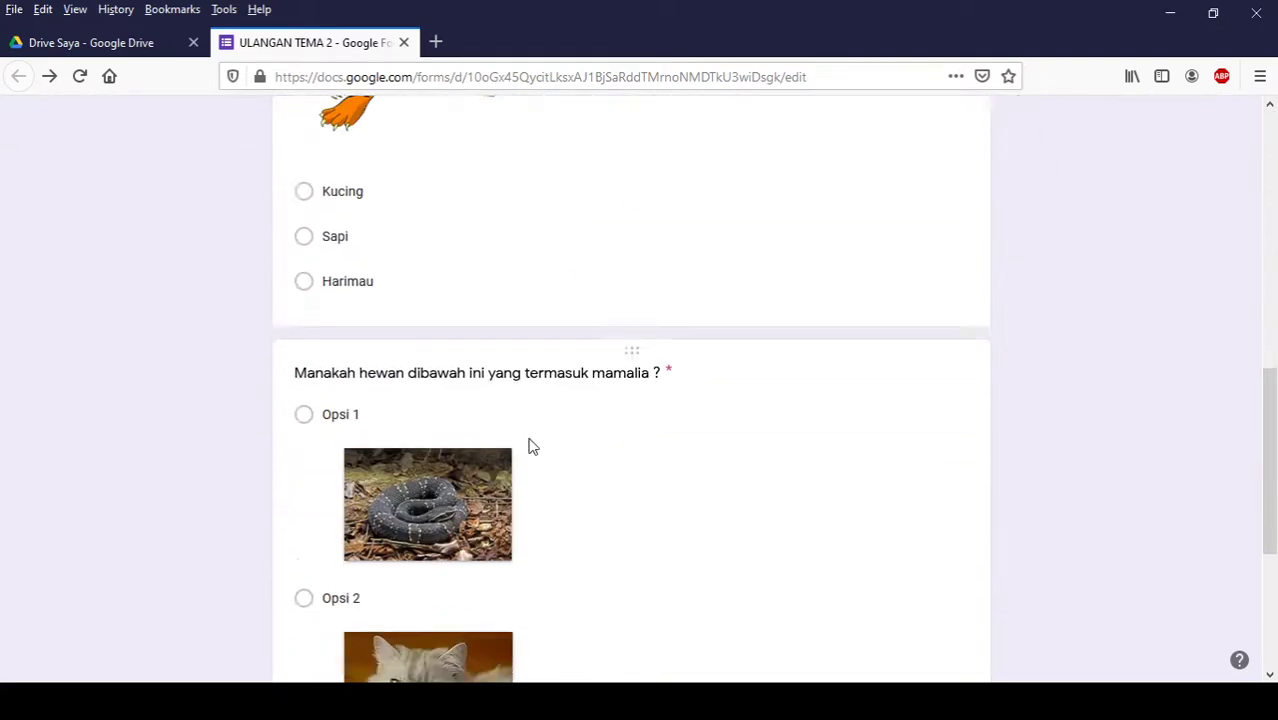
scroll(540, 514, "up", 10)
scroll(540, 514, "up", 1)
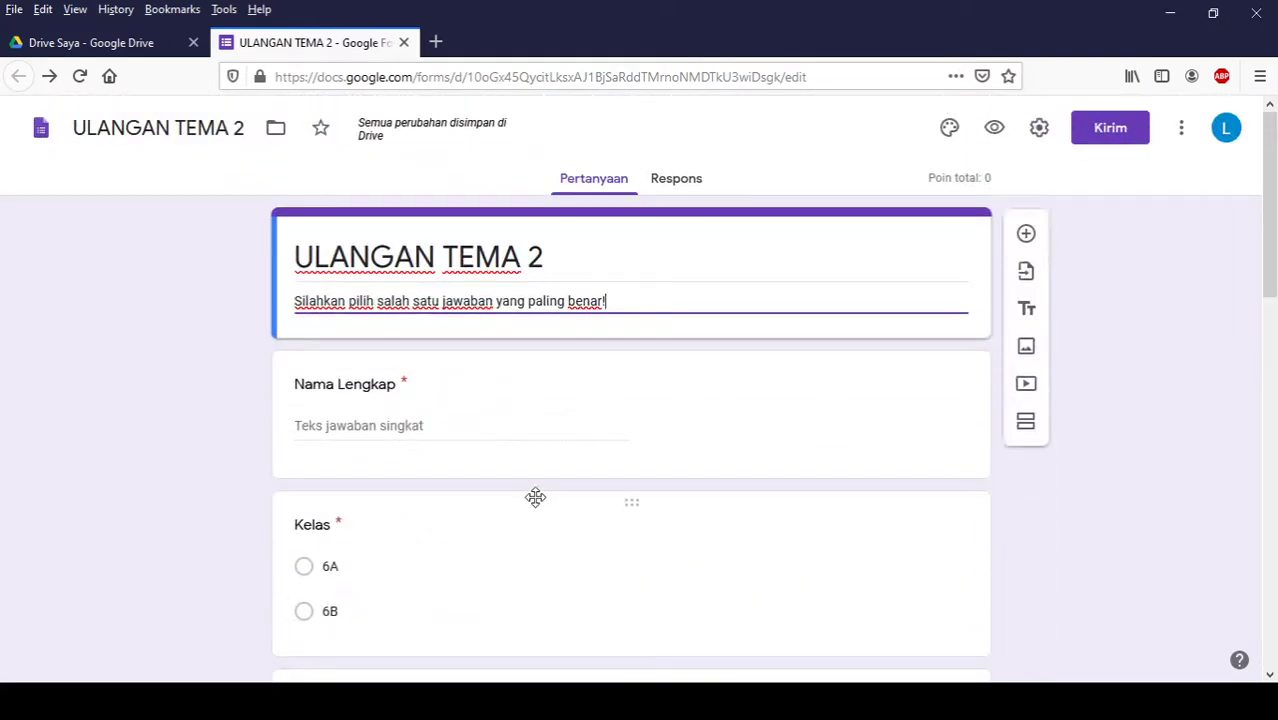
Step: Open the answer key of the question "Apa nama hewan ini ?" and set its value to 5 points
left_click(1039, 134)
scroll(680, 465, "down", 3)
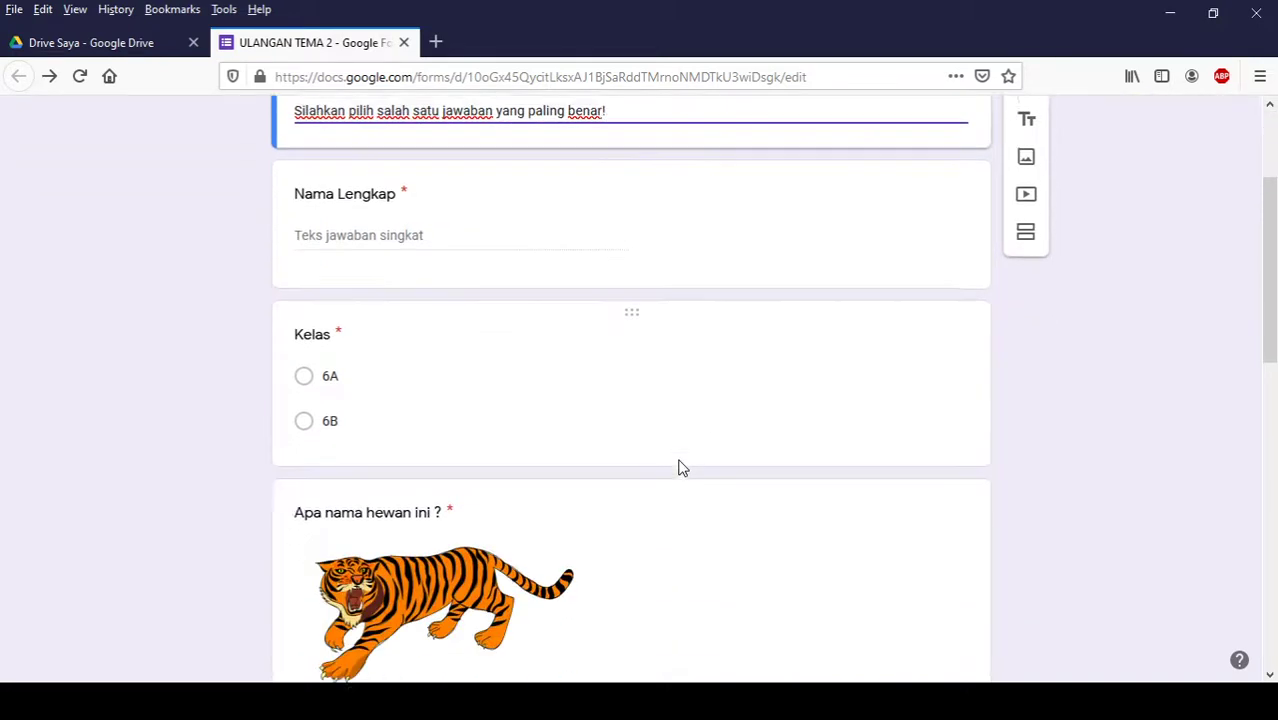
scroll(658, 498, "down", 3)
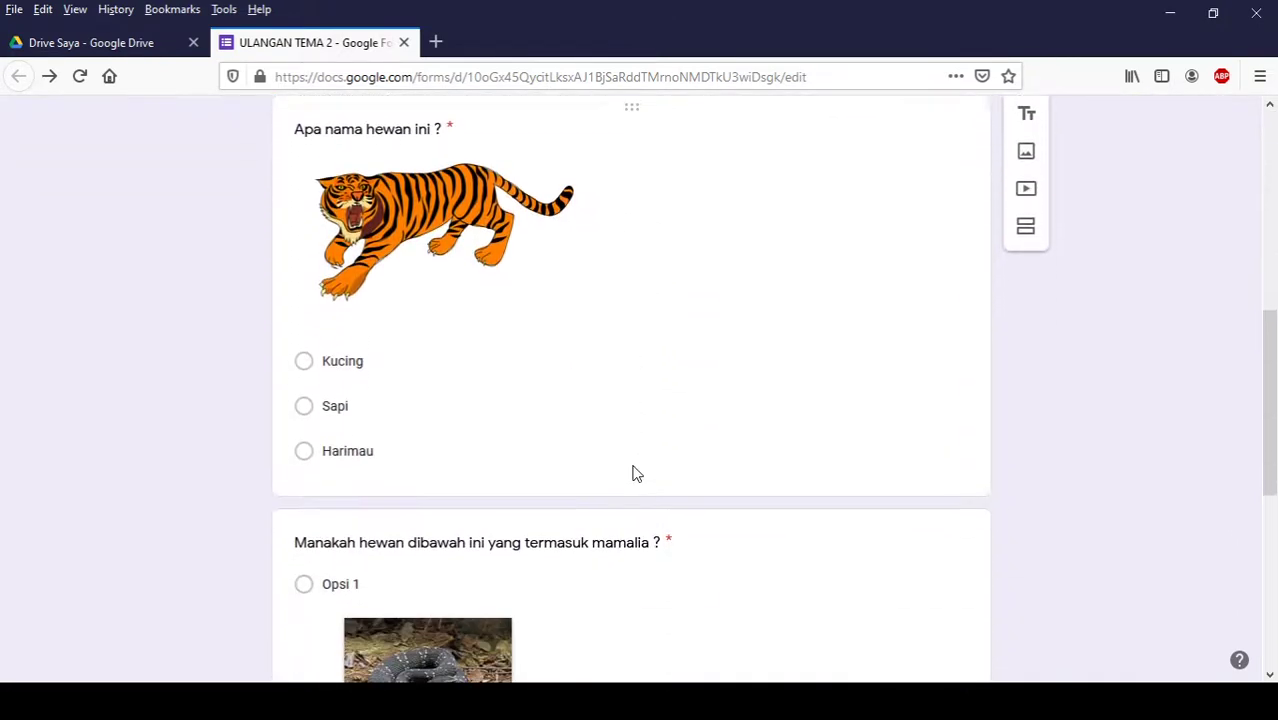
scroll(495, 315, "up", 1)
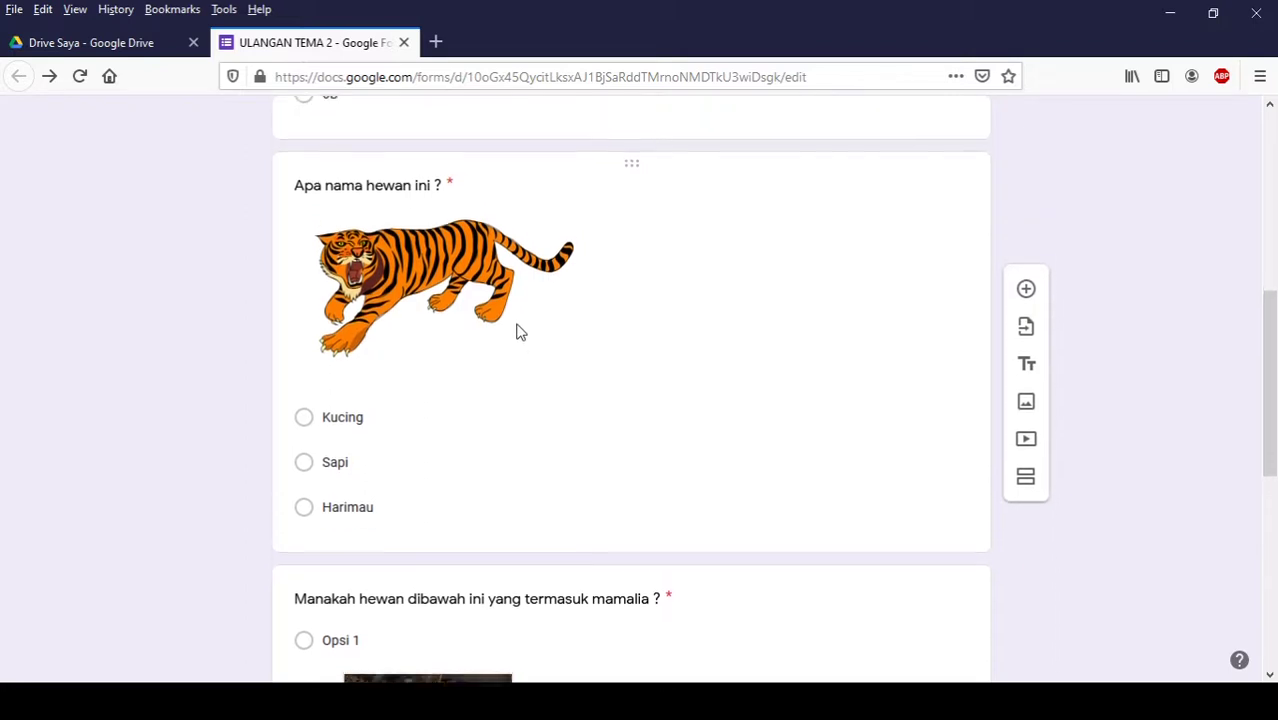
left_click(595, 385)
scroll(570, 480, "down", 2)
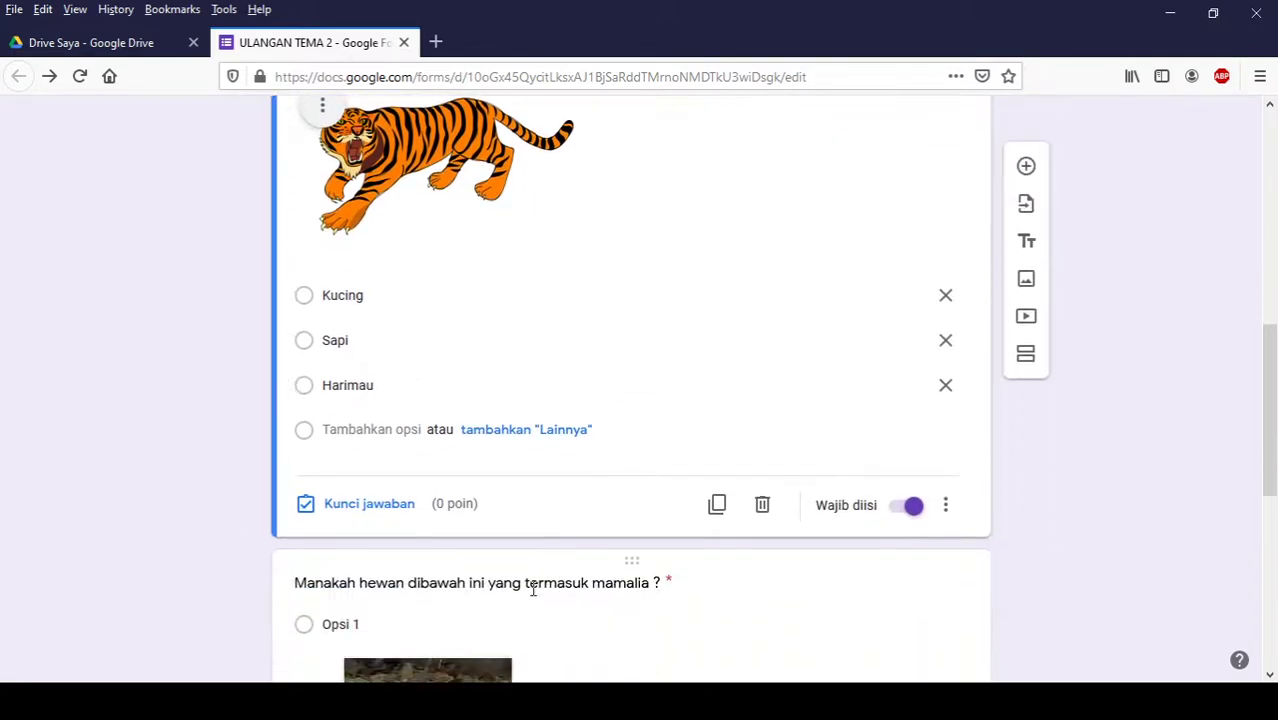
left_click(308, 506)
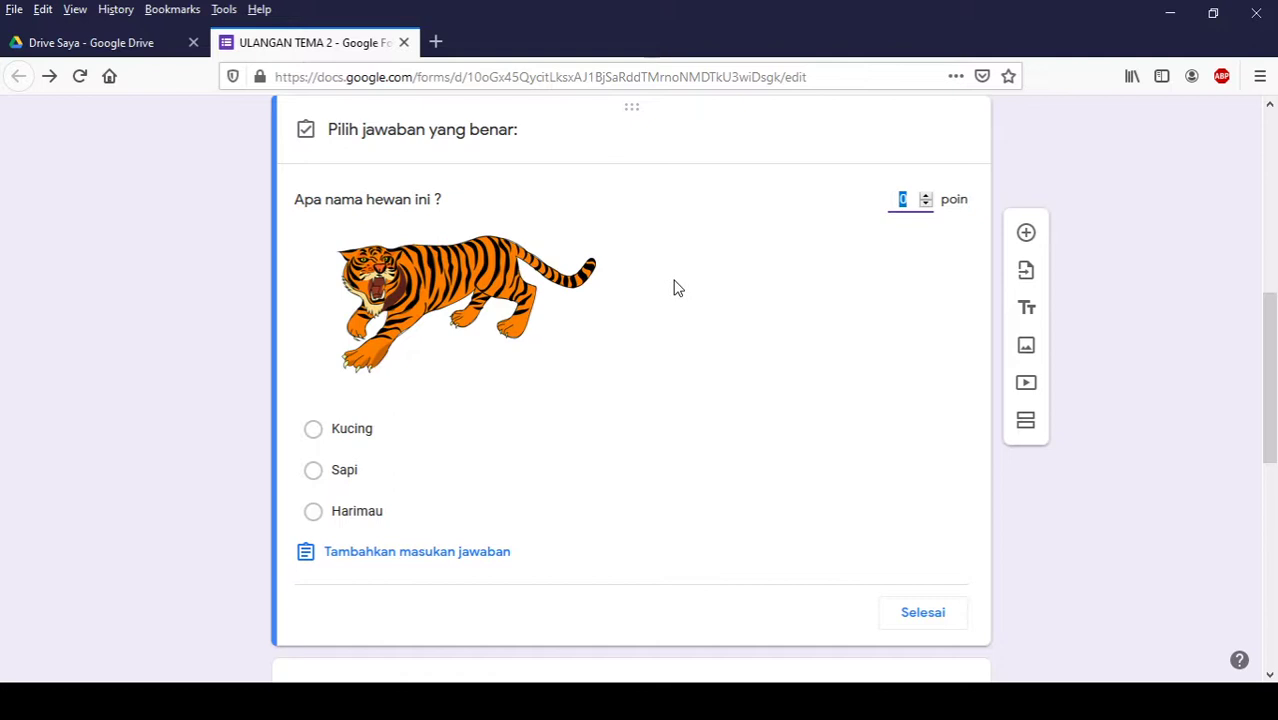
type("5")
Step: Open the answer key of the question "Manakah hewan dibawah ini yang termasuk mamalia ?" and set its value to 10 points
scroll(716, 385, "down", 6)
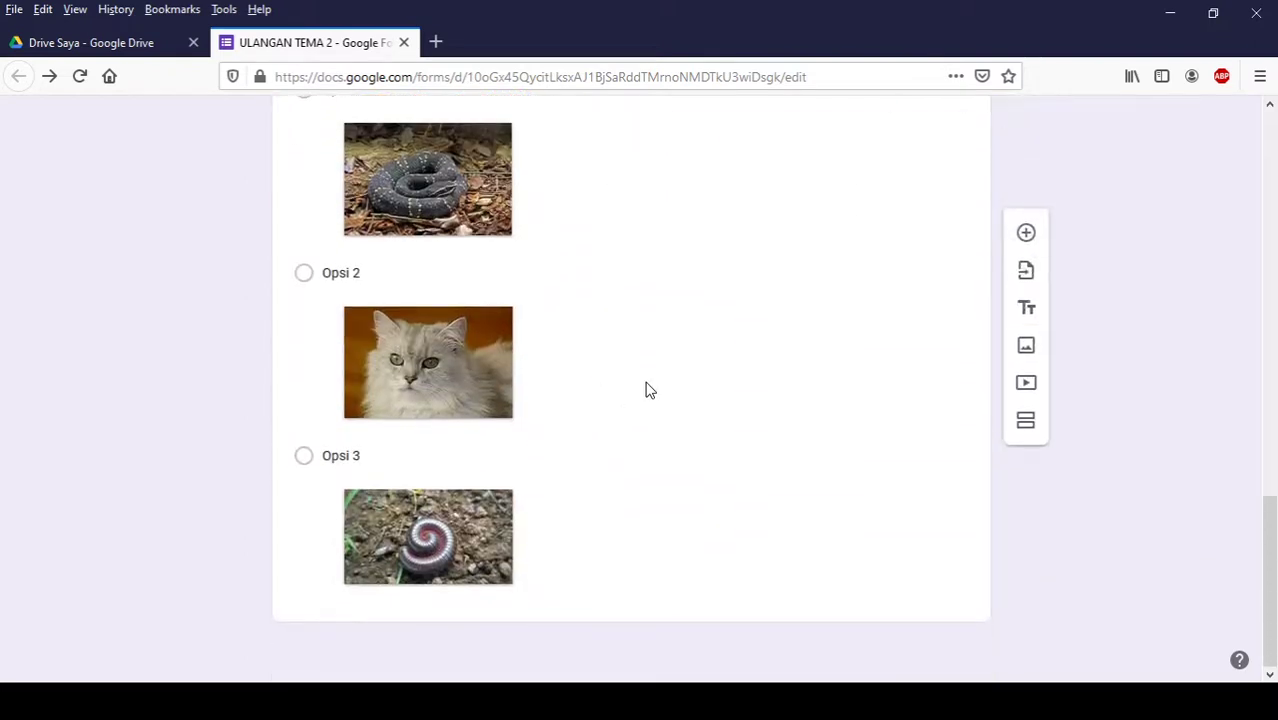
scroll(653, 531, "up", 2)
left_click(653, 531)
scroll(657, 523, "down", 1)
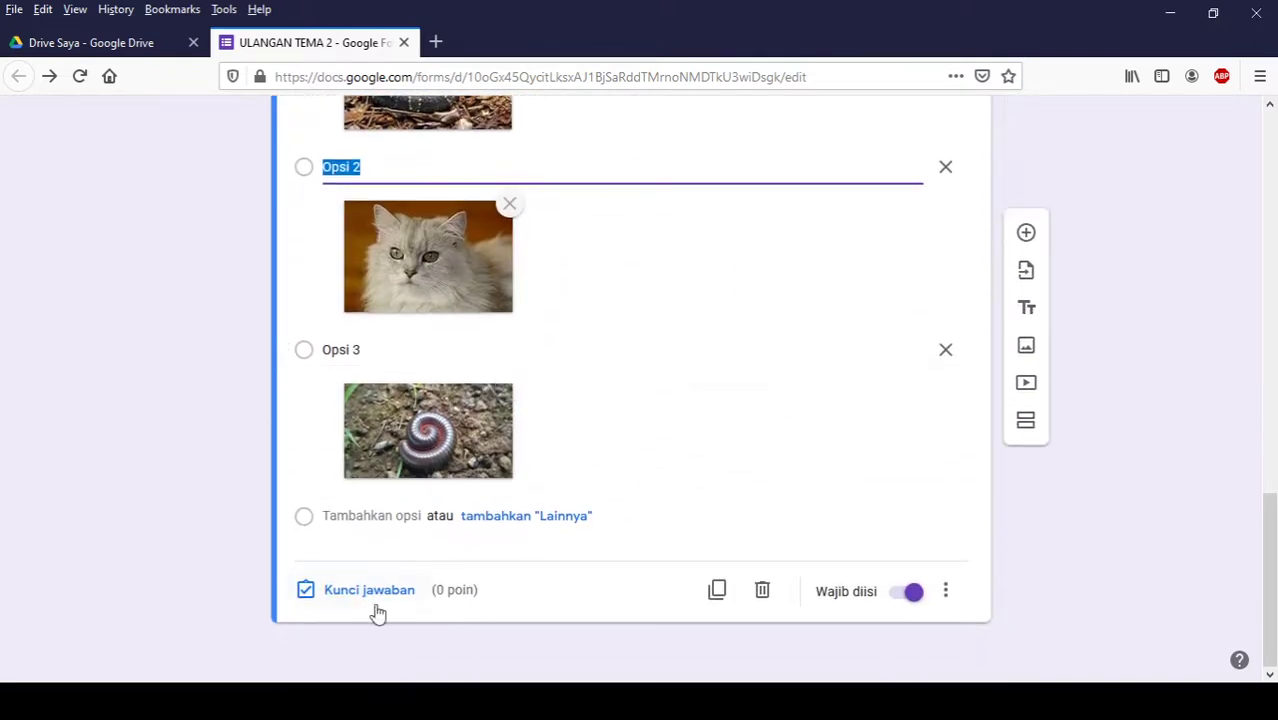
left_click(306, 591)
scroll(590, 488, "up", 3)
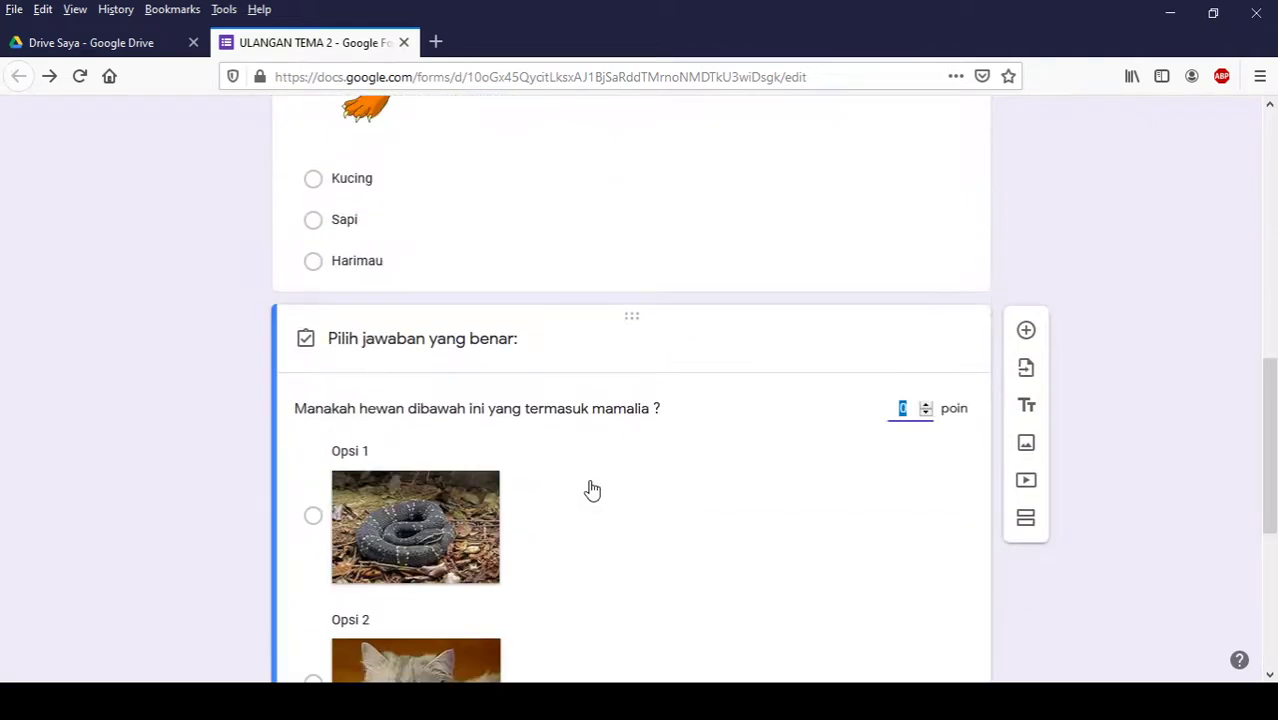
scroll(593, 494, "up", 2)
scroll(845, 474, "down", 3)
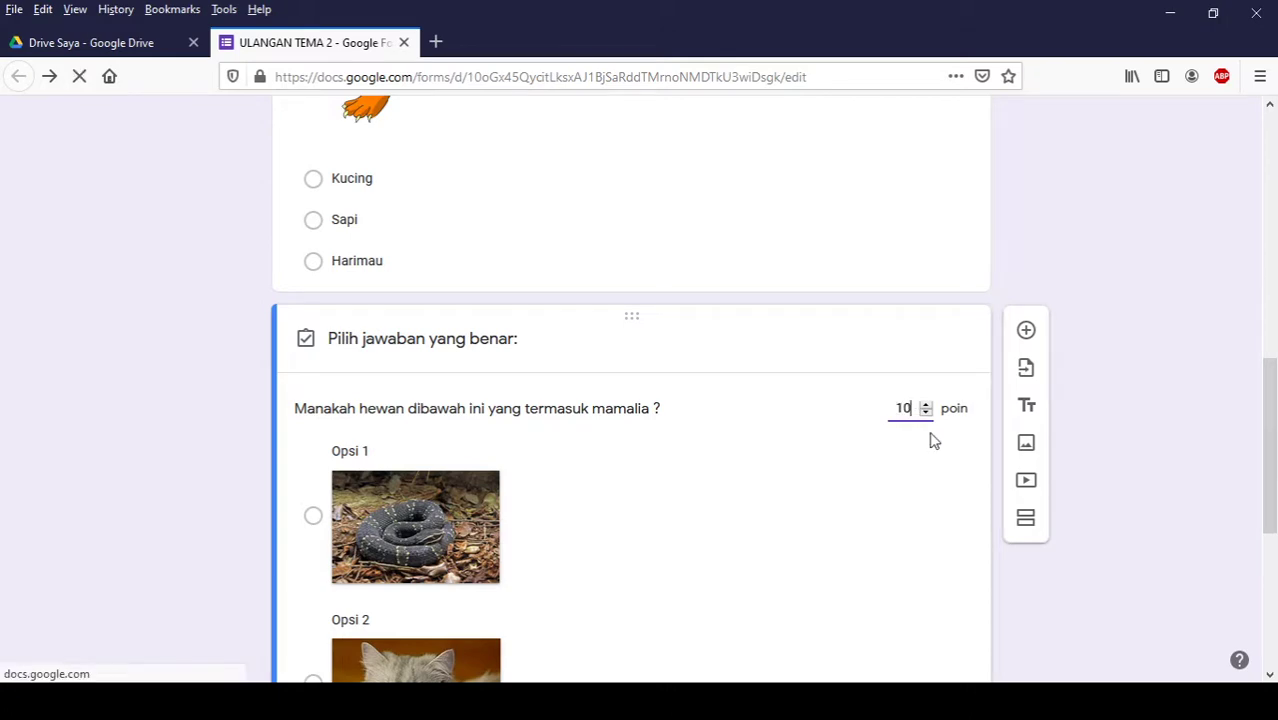
scroll(901, 400, "down", 3)
scroll(838, 417, "up", 1)
scroll(835, 440, "up", 1)
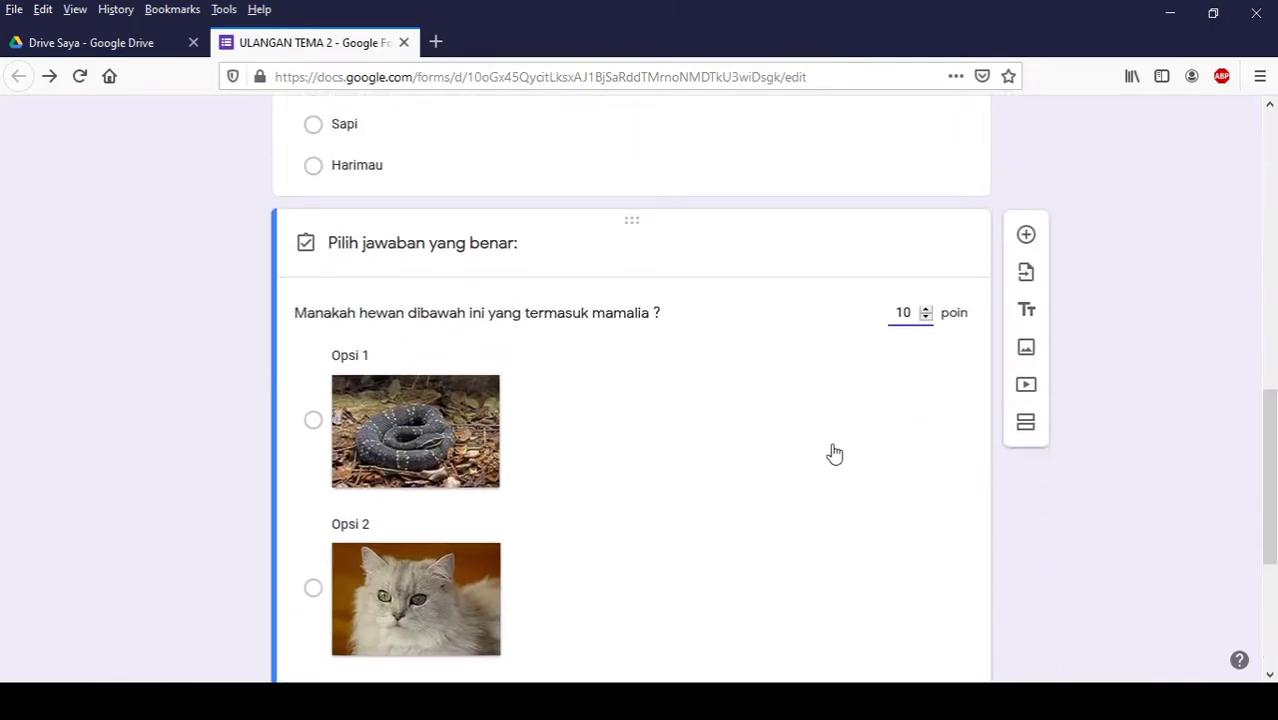
scroll(822, 445, "down", 2)
Step: Mark "Harimau" as the correct answer of the question "Apa nama hewan ini ?" and finish its answer key
scroll(820, 444, "up", 4)
scroll(820, 445, "up", 1)
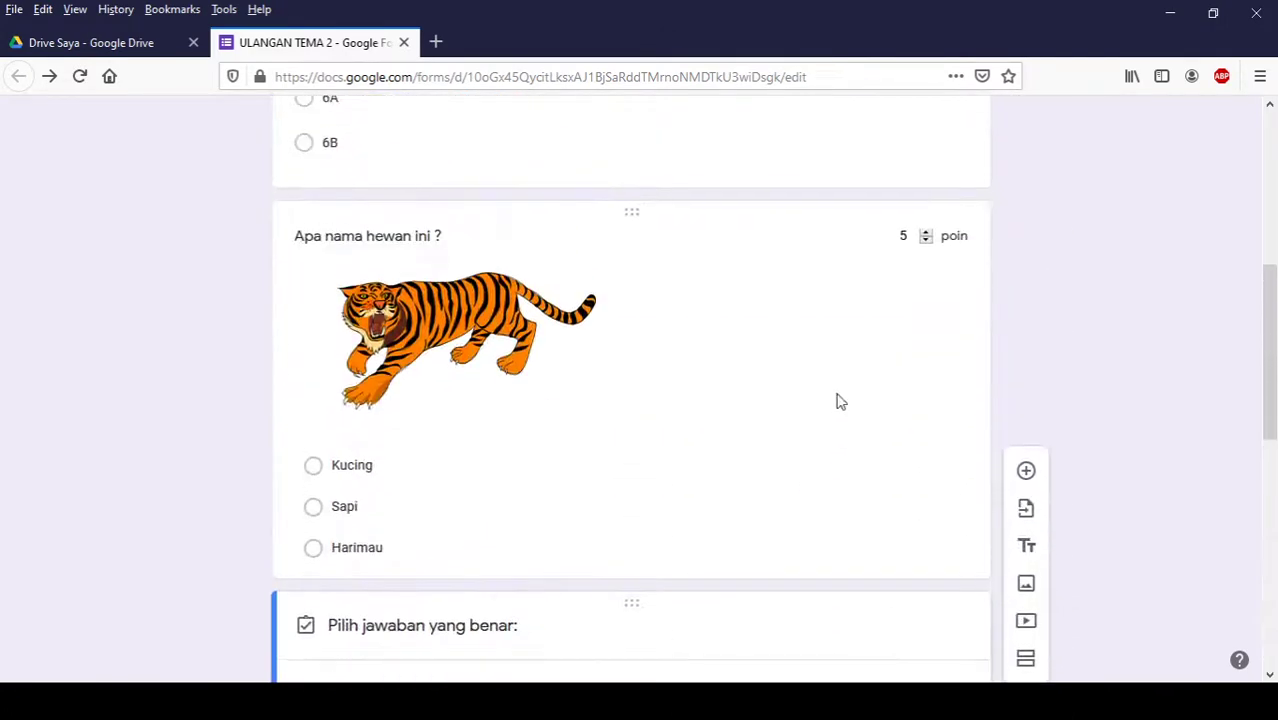
left_click(700, 386)
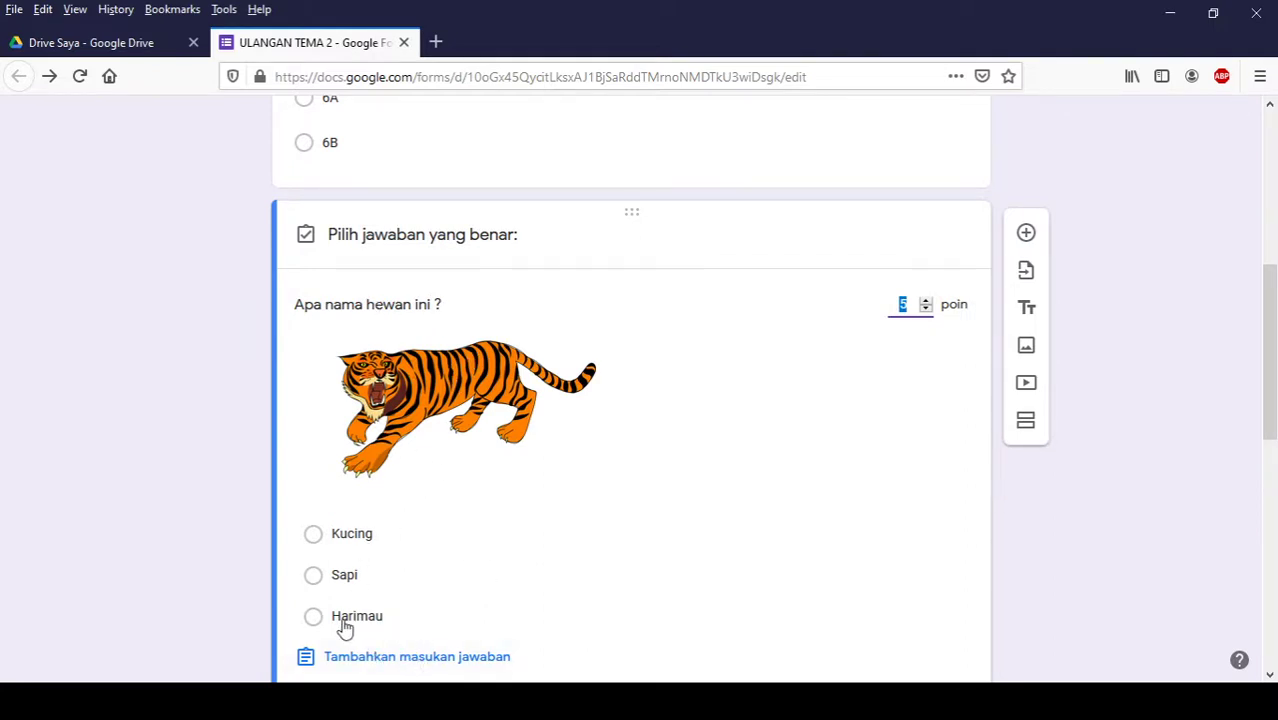
left_click(386, 620)
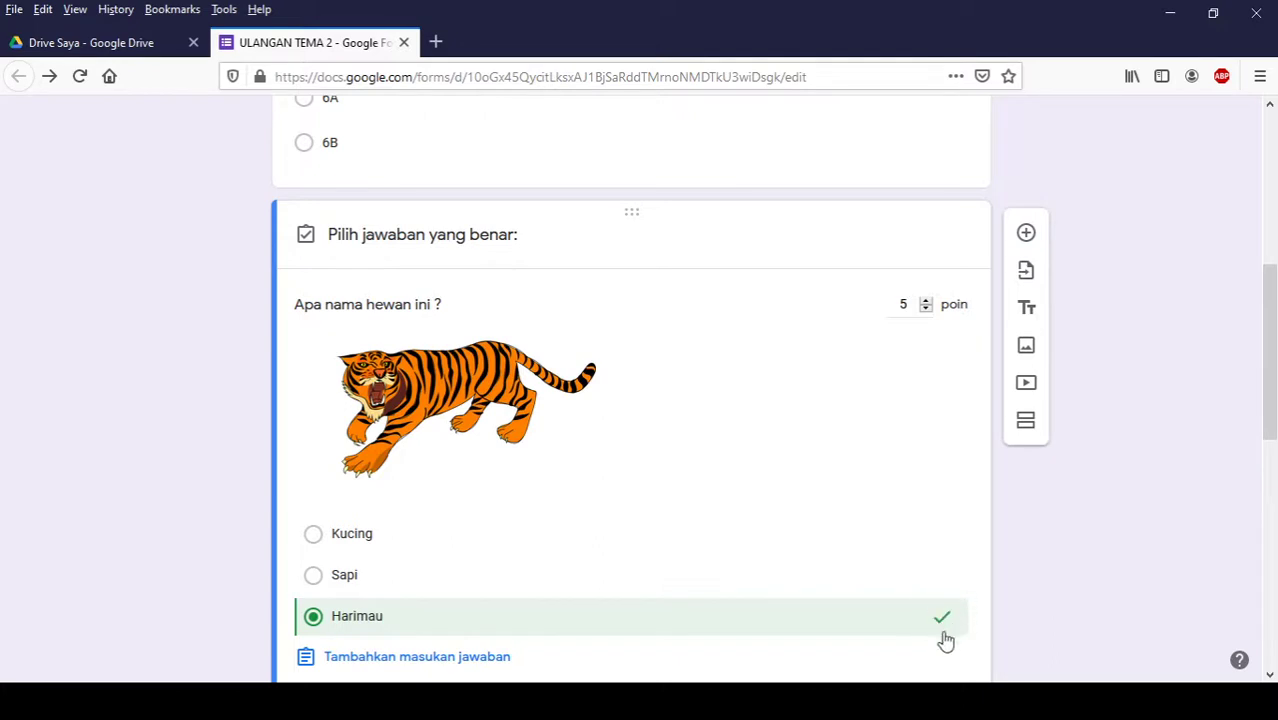
scroll(922, 528, "down", 4)
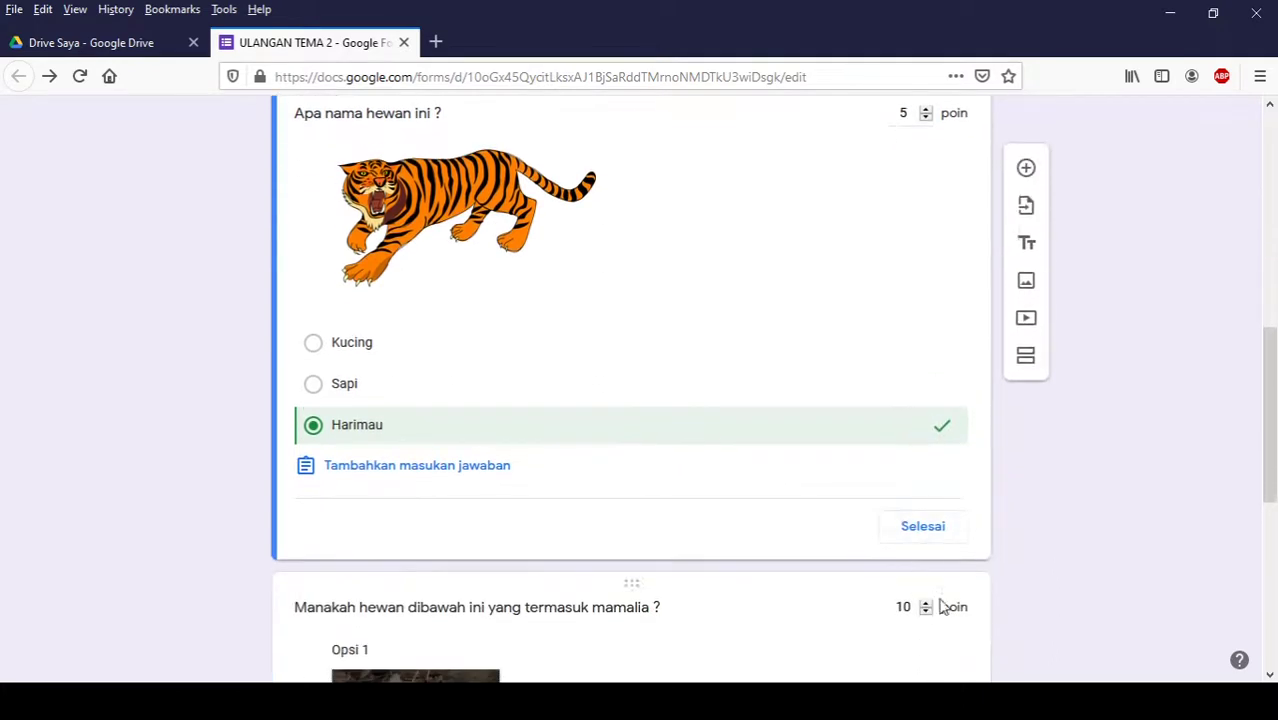
left_click(931, 536)
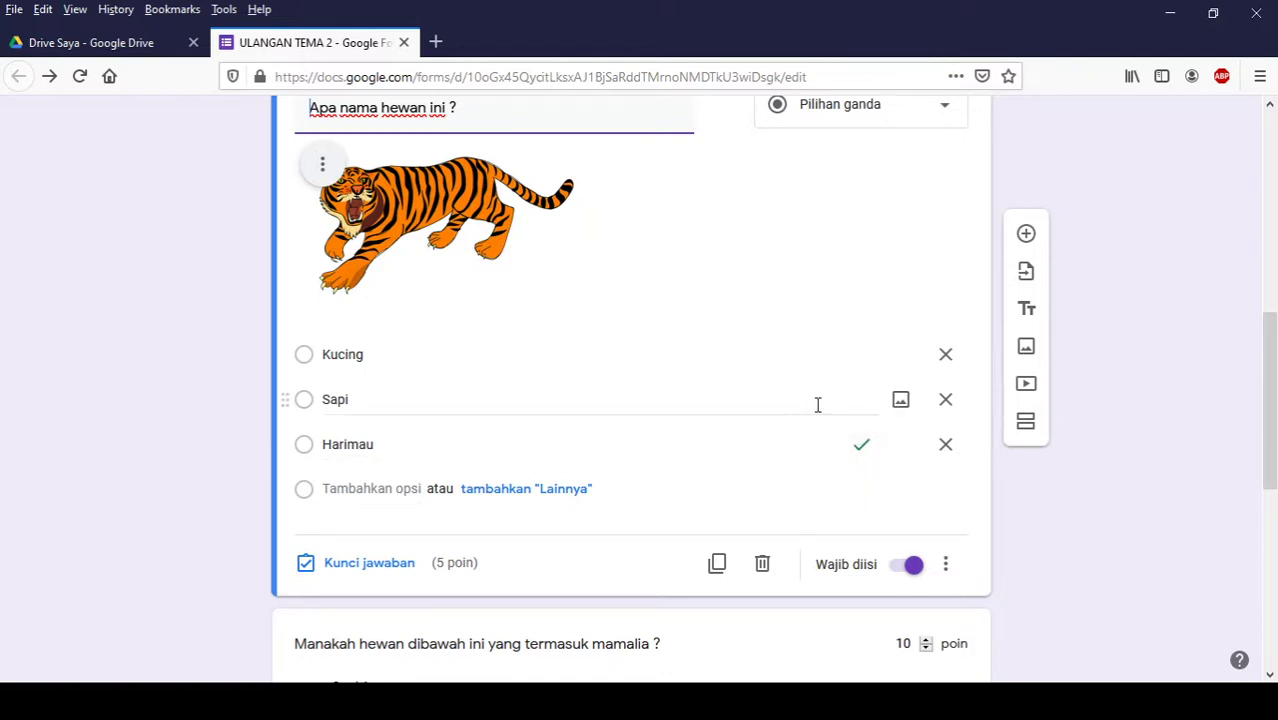
Step: Mark "Opsi 2", the cat image, as the mammal question's correct answer, set the question to 5 points and finish its answer key
scroll(713, 419, "down", 4)
left_click(633, 456)
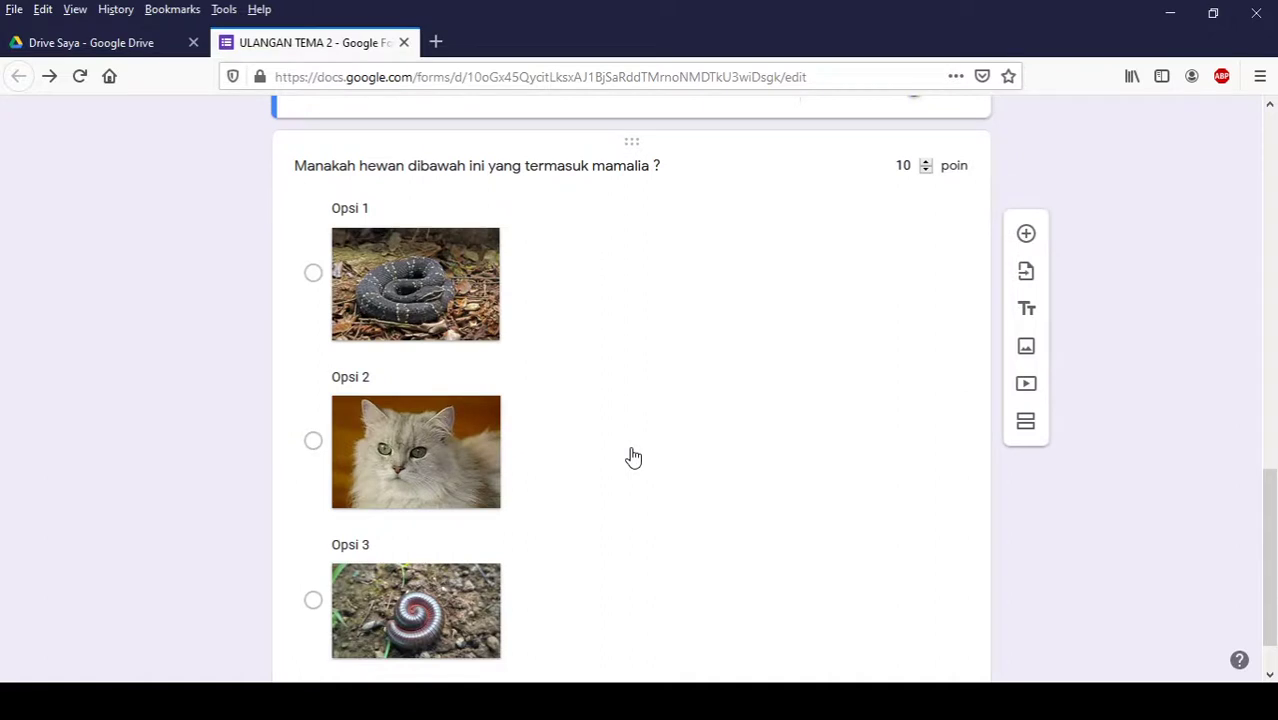
left_click(631, 455)
scroll(516, 448, "up", 1)
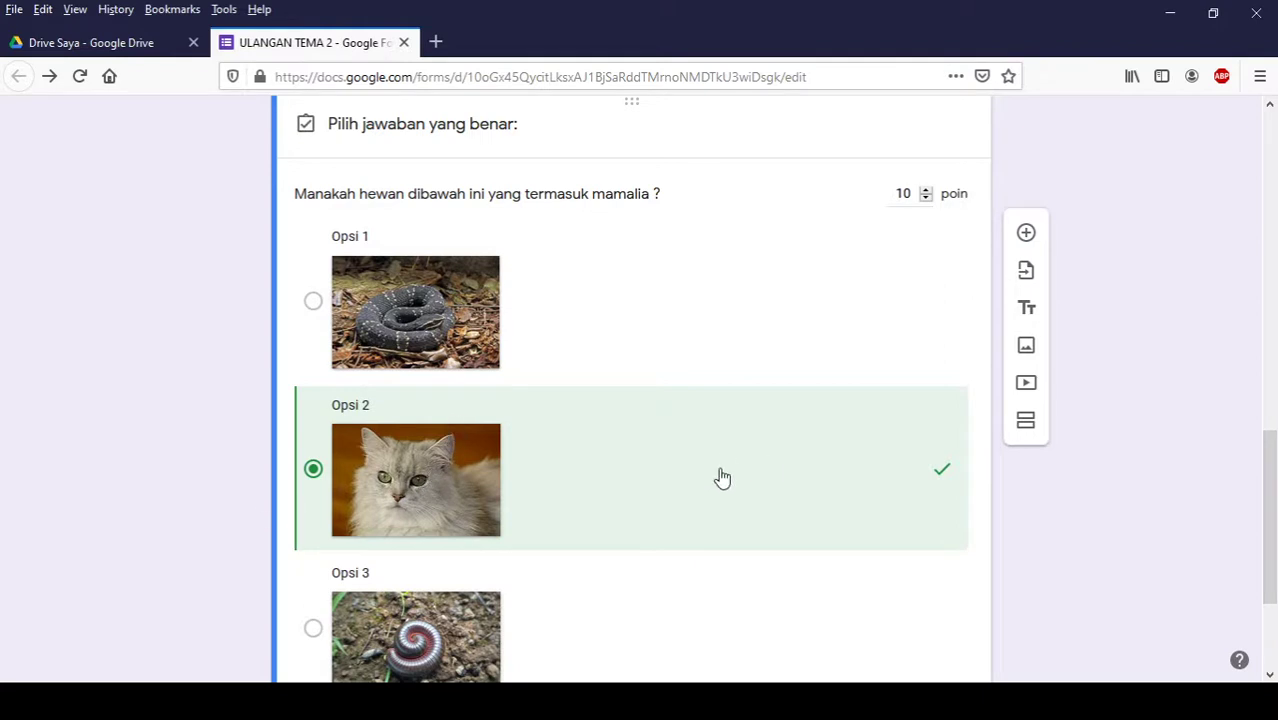
scroll(790, 410, "down", 1)
scroll(790, 365, "down", 1)
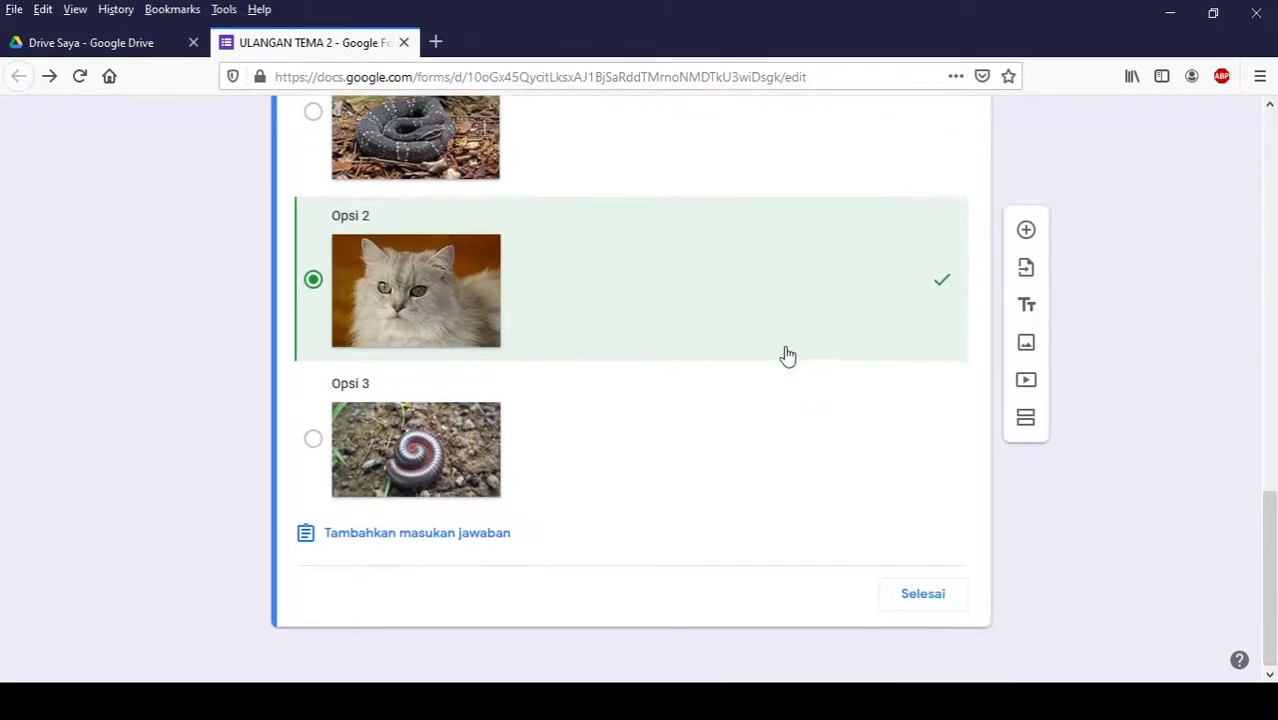
scroll(786, 356, "up", 3)
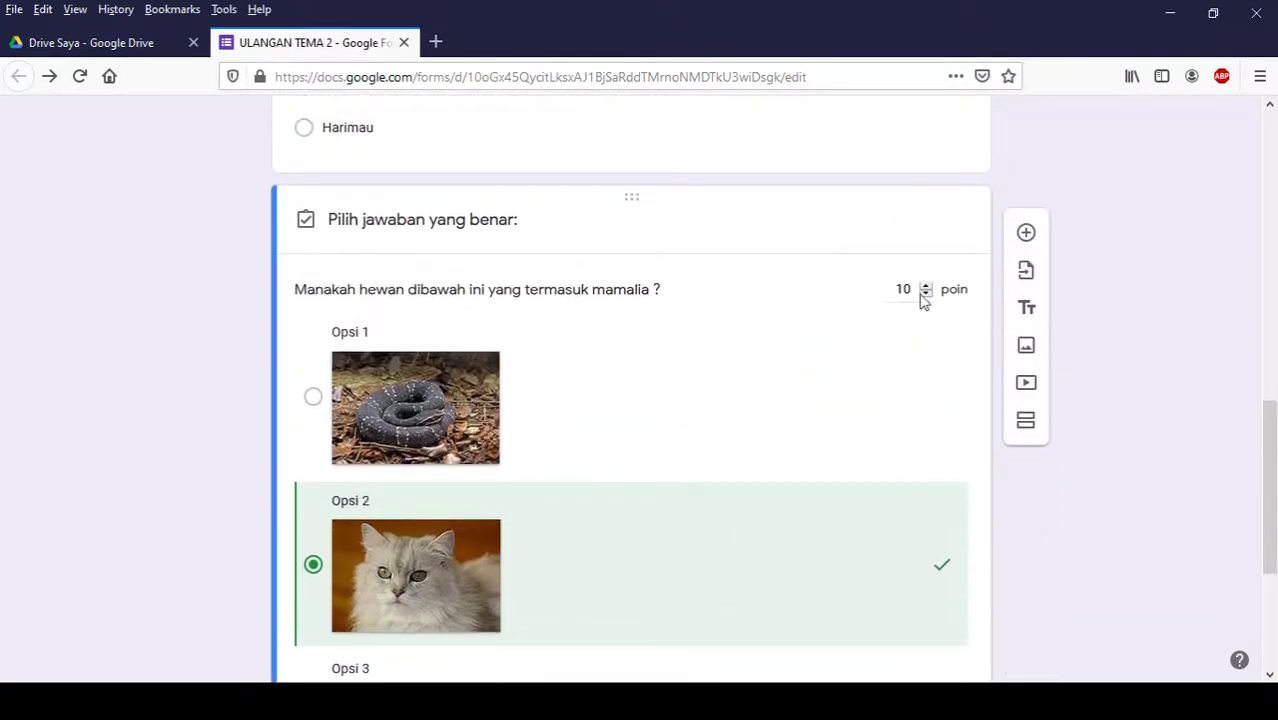
scroll(702, 445, "down", 3)
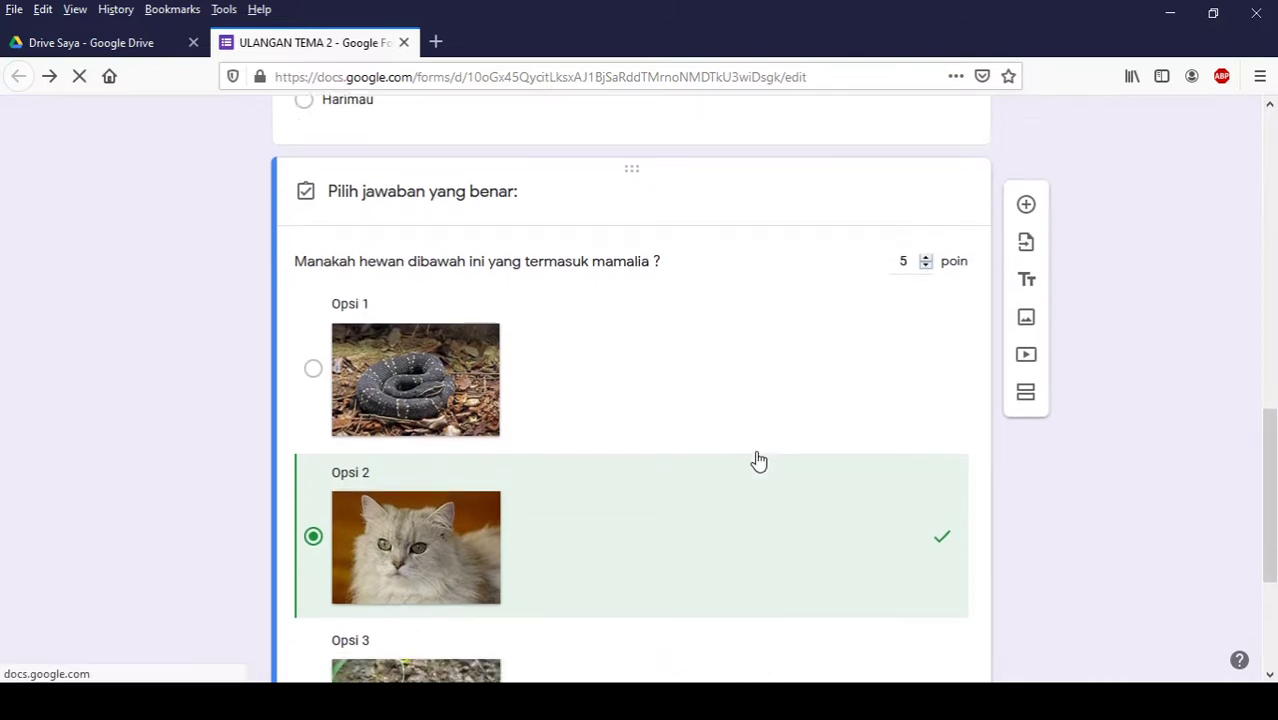
left_click(922, 590)
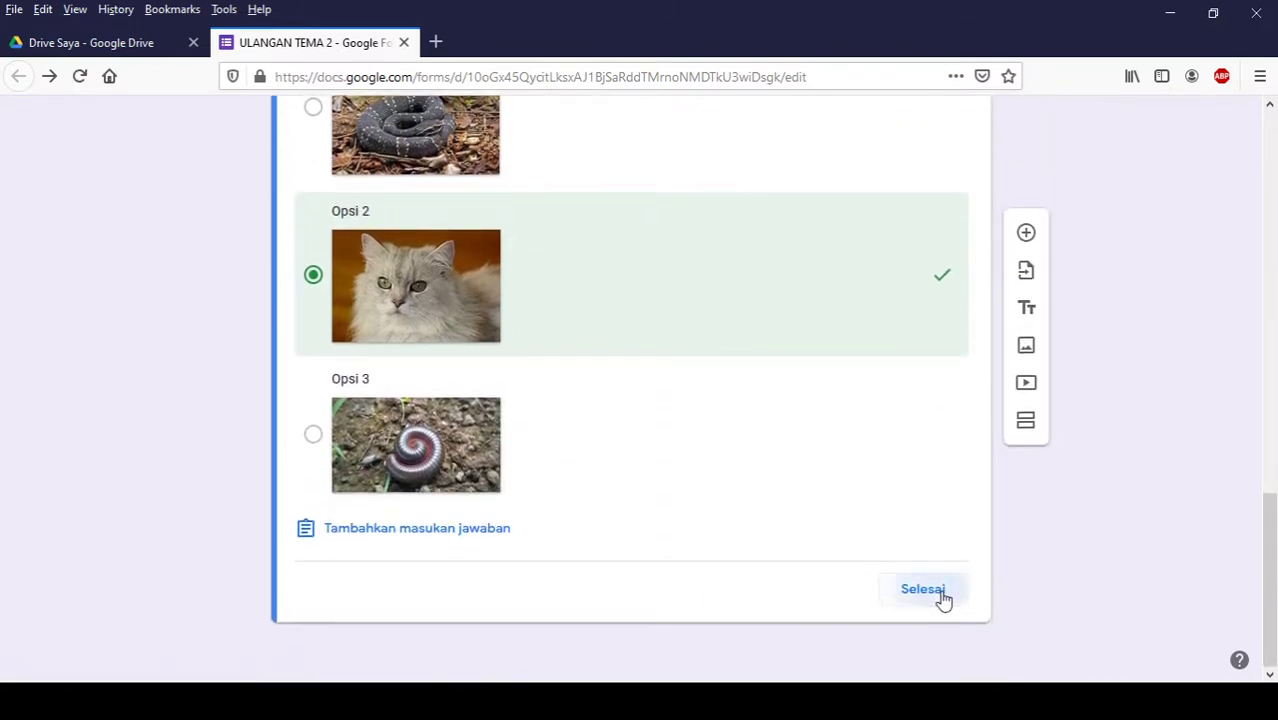
Step: Review the whole form from title to last question, checking the answer marks and point values
scroll(818, 507, "down", 3)
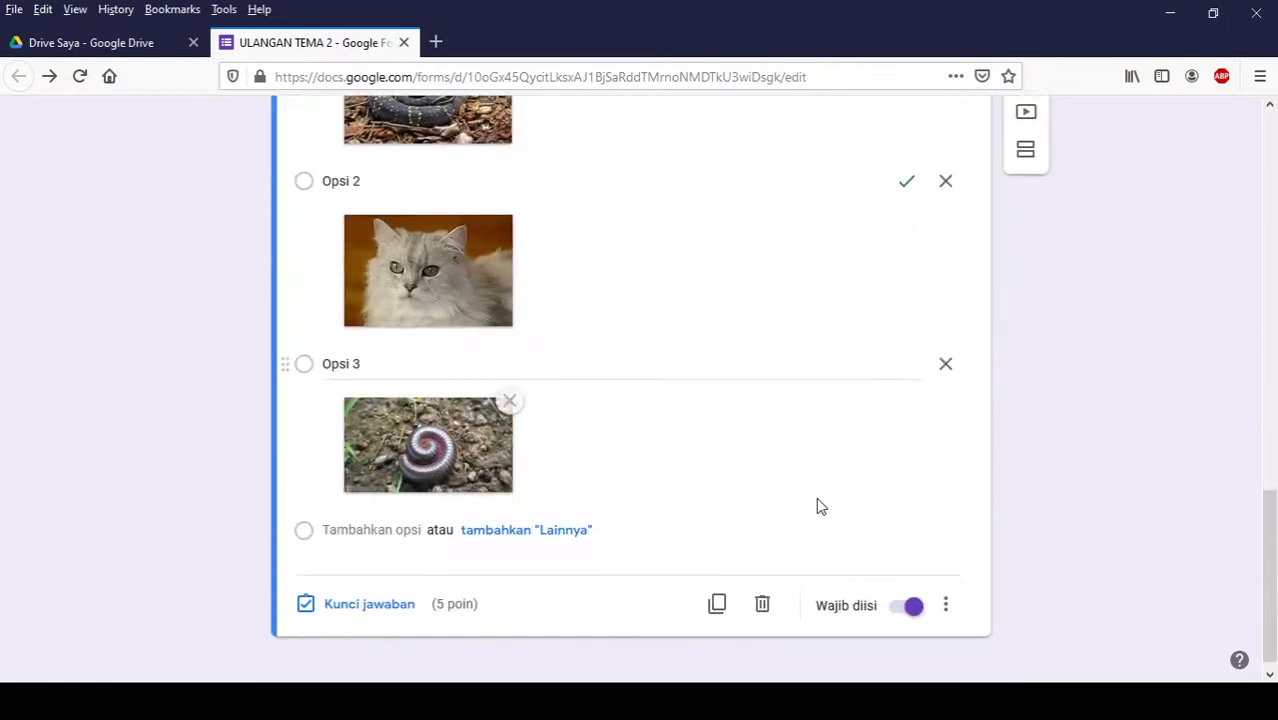
scroll(805, 525, "up", 8)
scroll(801, 536, "up", 3)
scroll(799, 534, "down", 12)
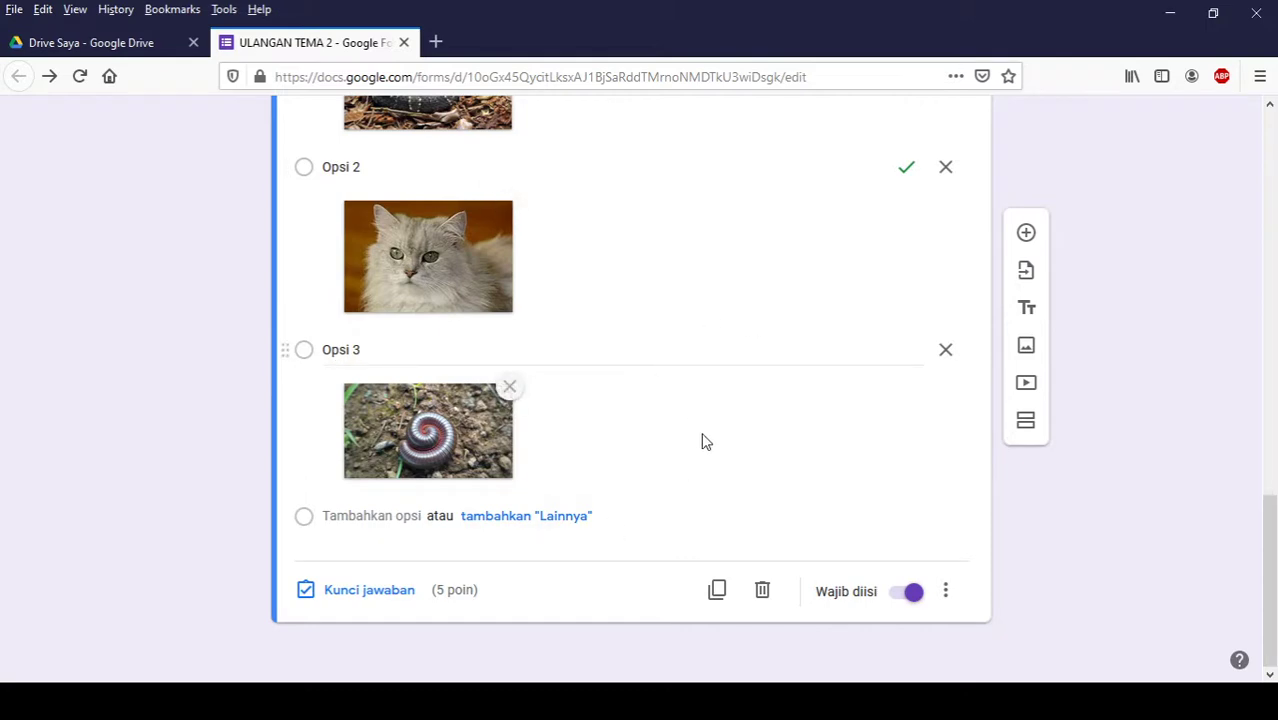
scroll(701, 446, "up", 6)
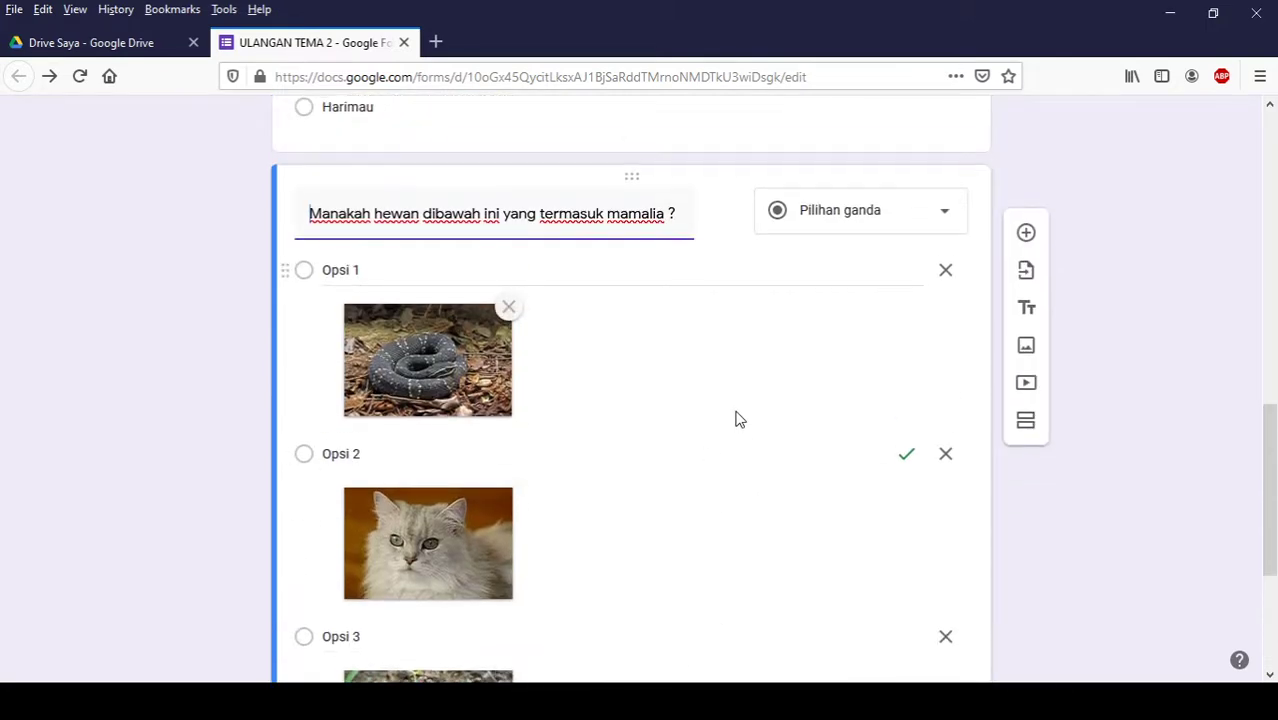
scroll(737, 411, "up", 10)
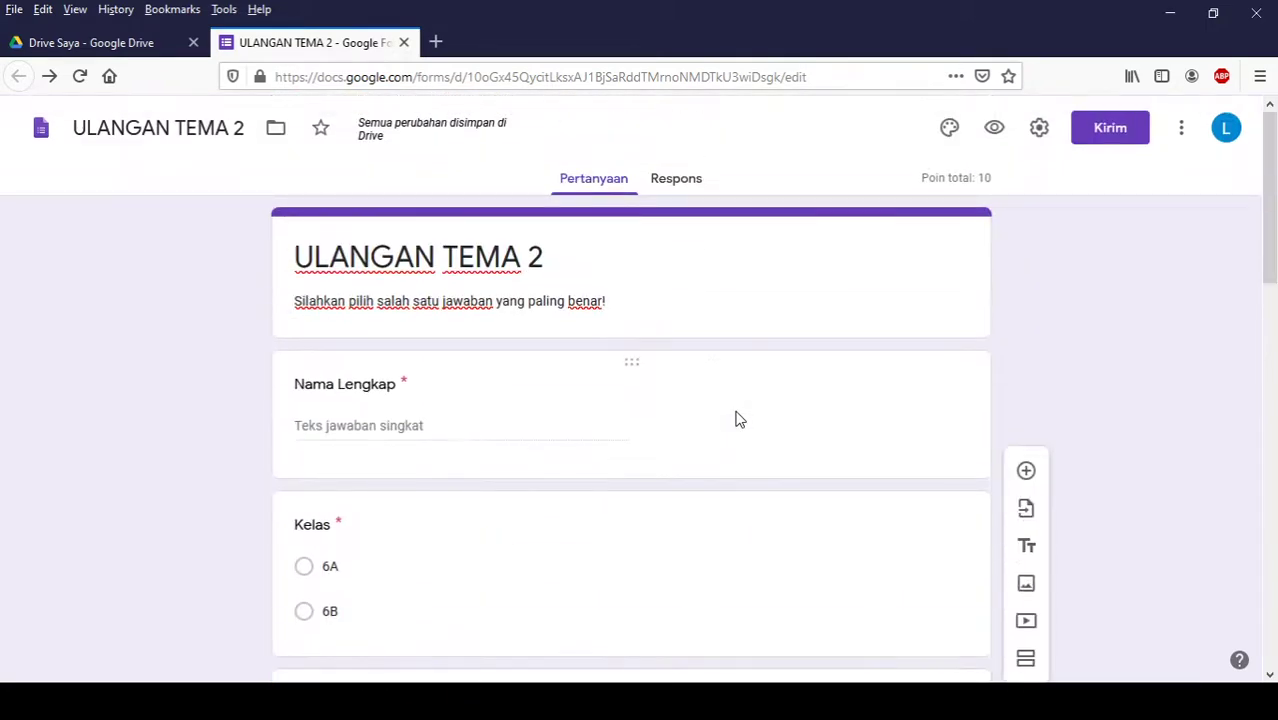
scroll(679, 472, "down", 14)
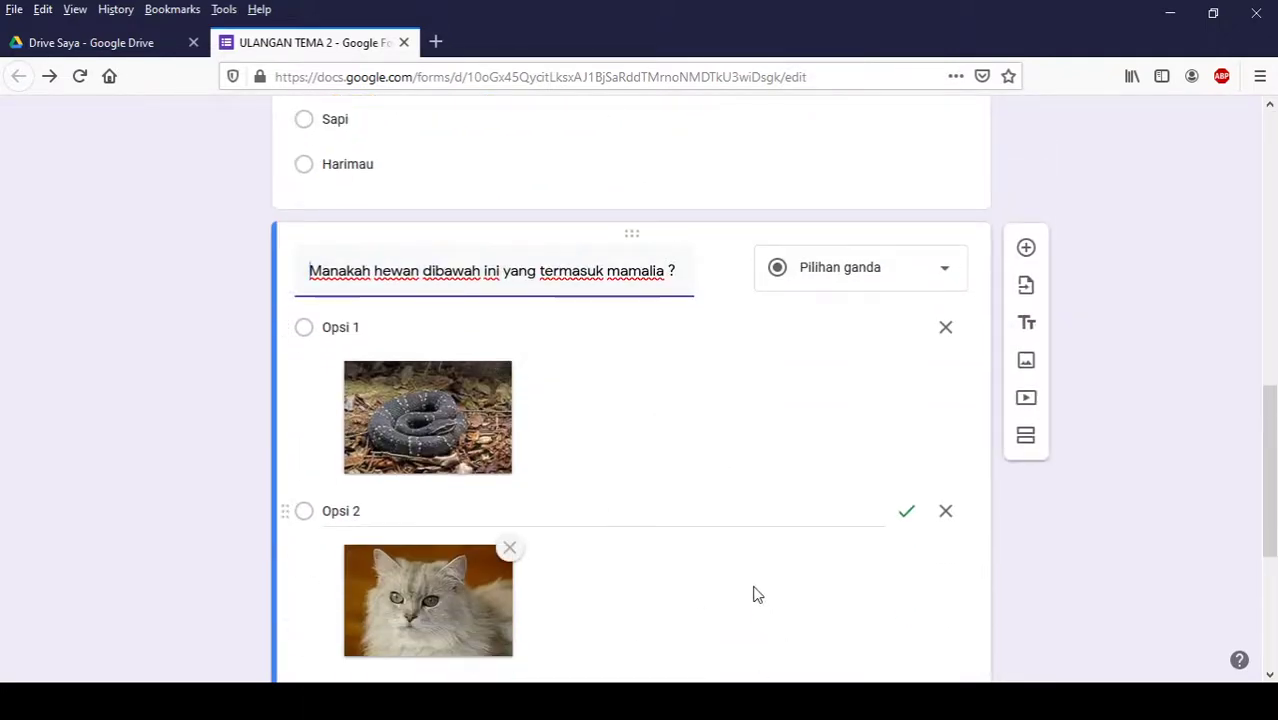
scroll(757, 595, "up", 15)
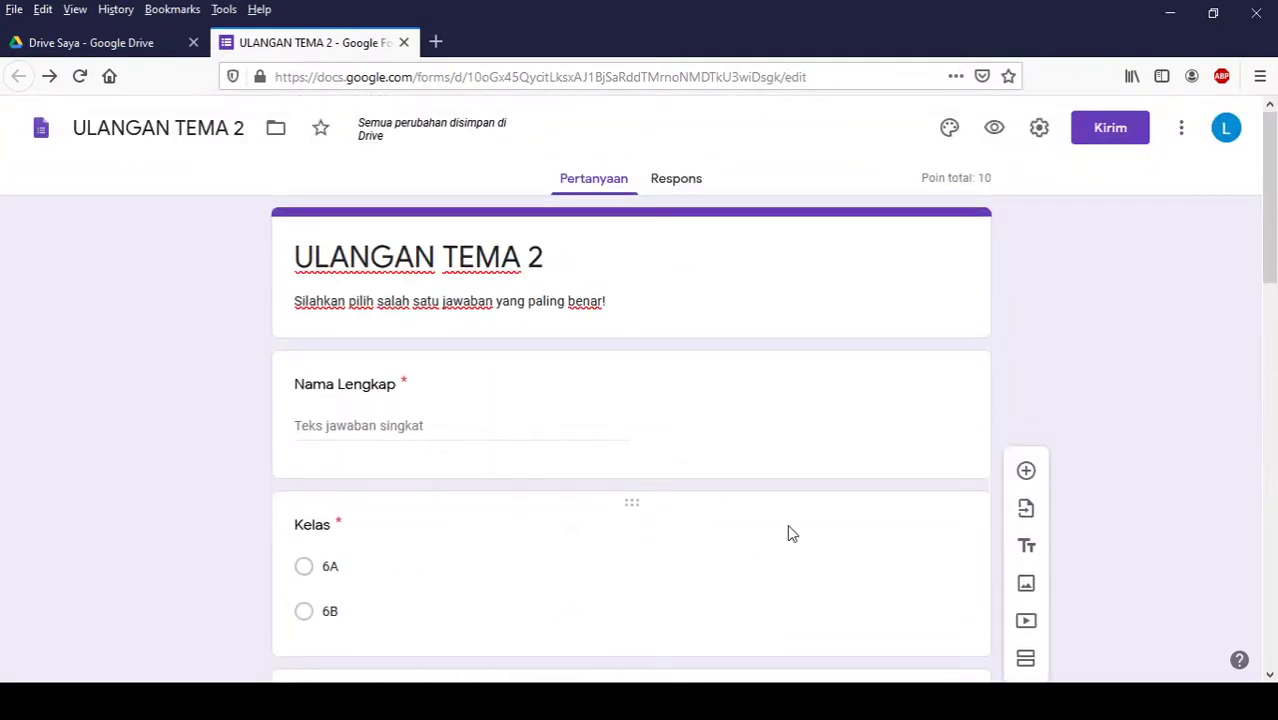
Step: Get the form's sharing link, shorten its URL and copy it to the clipboard
left_click(1110, 135)
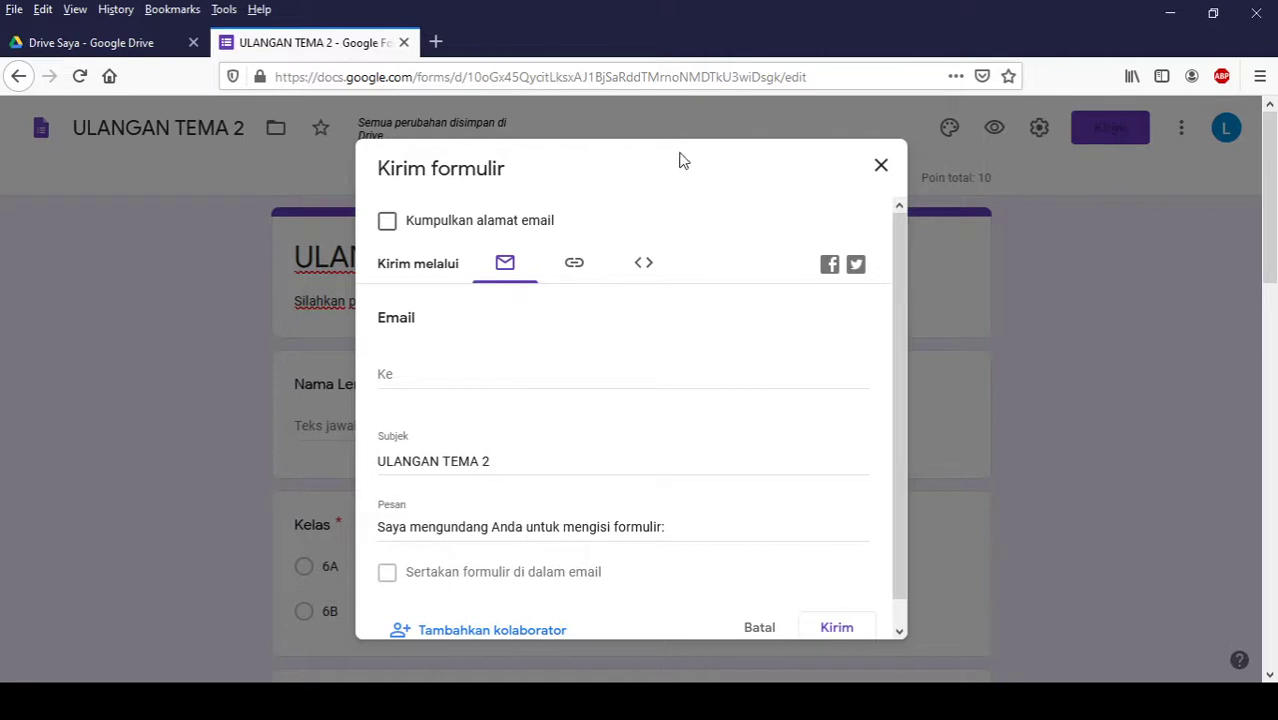
left_click(576, 266)
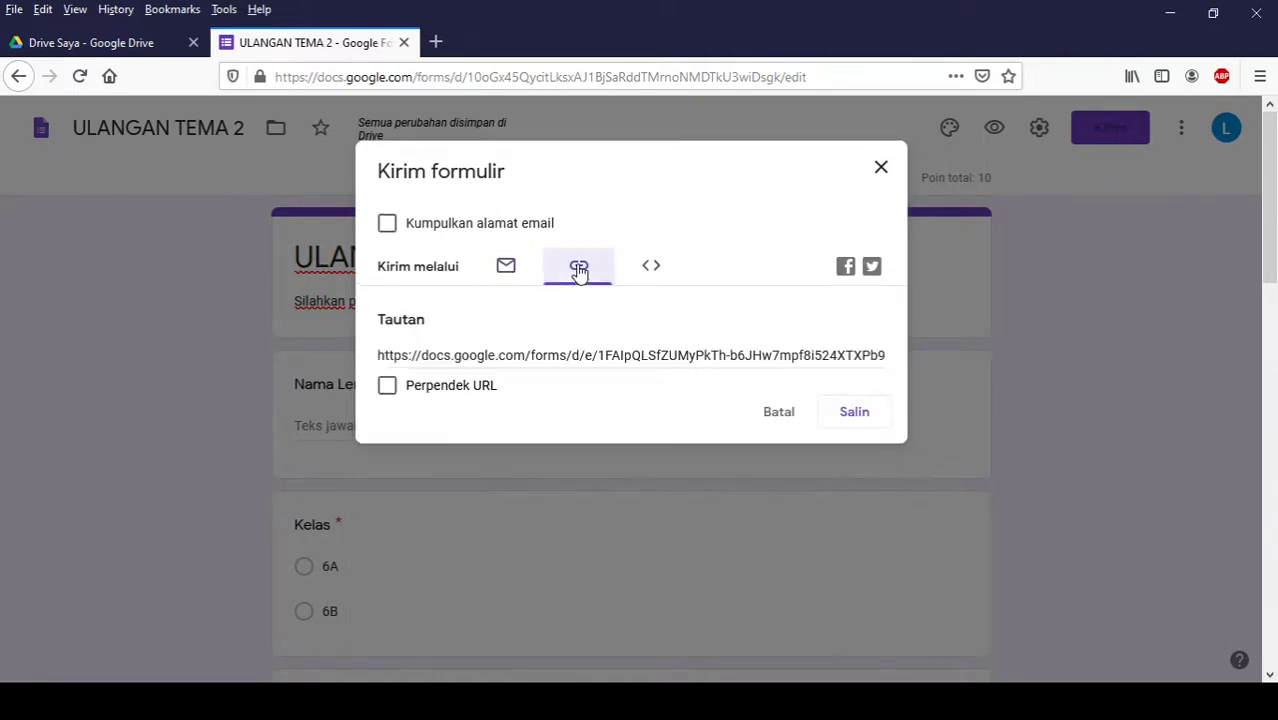
left_click(387, 386)
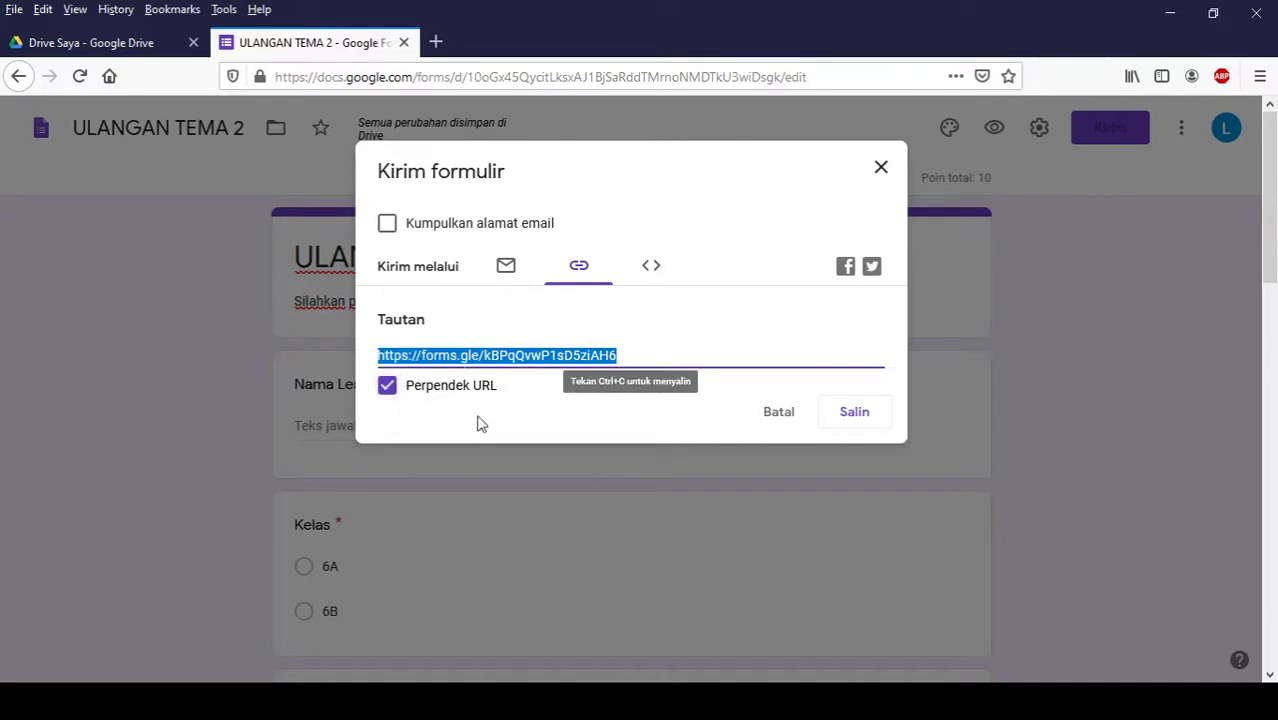
left_click(856, 414)
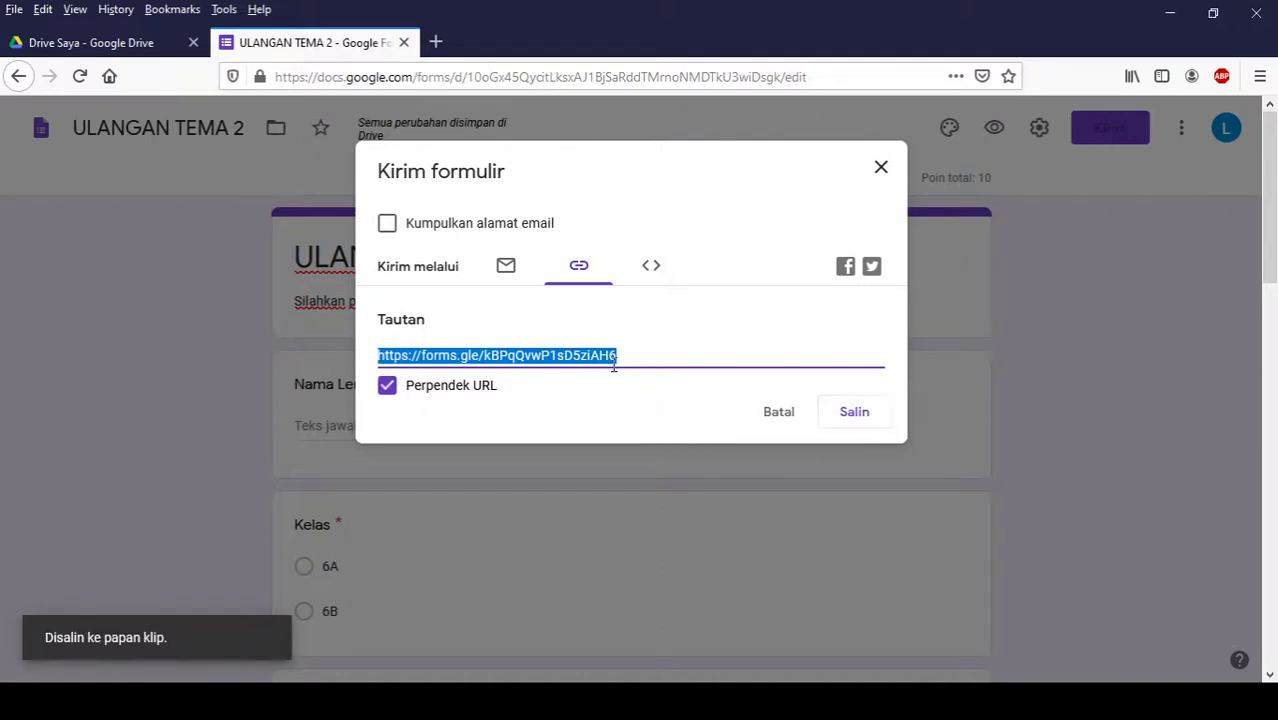
Step: Open a new browser tab, return to the form and close its "Kirim formulir" dialog
left_click(435, 42)
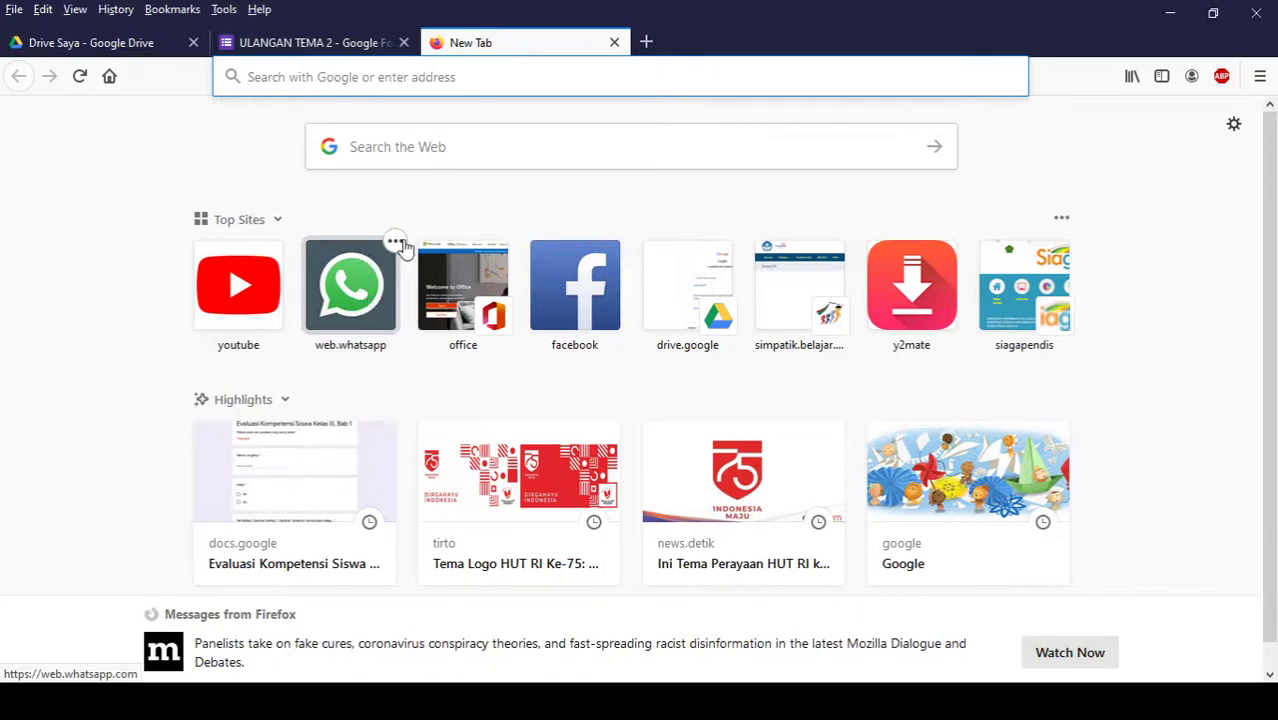
left_click(376, 45)
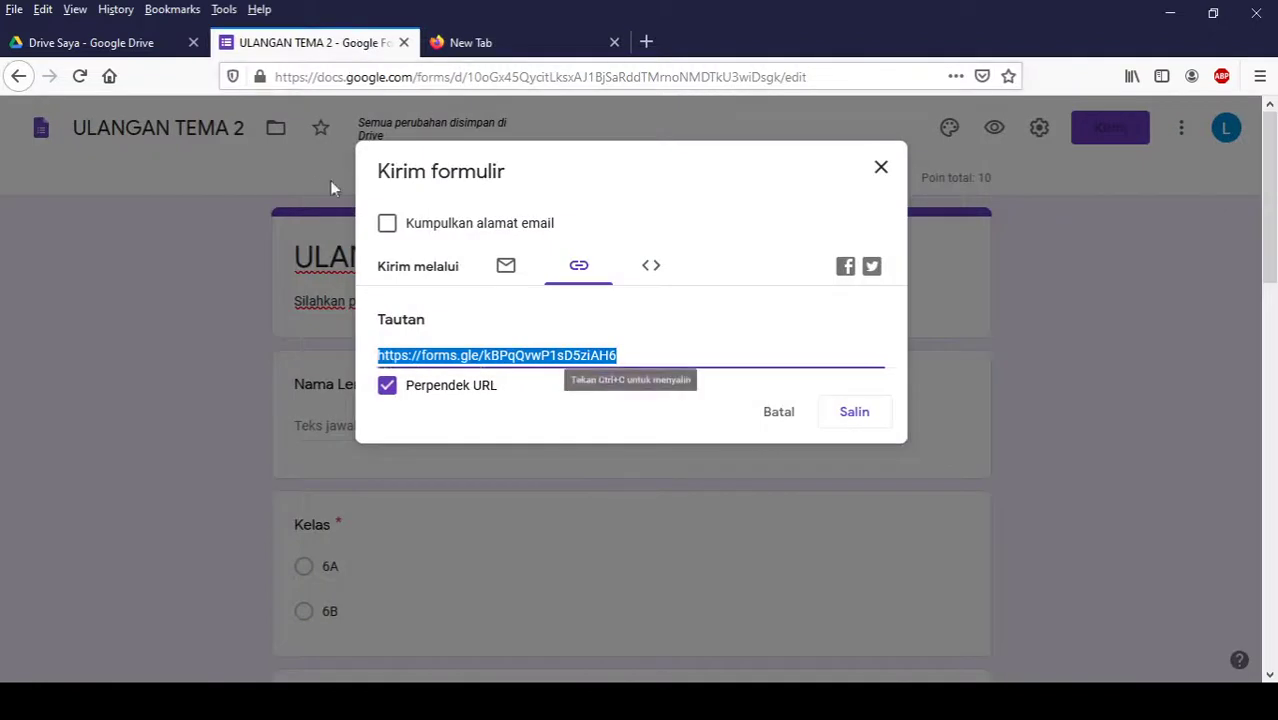
left_click(881, 168)
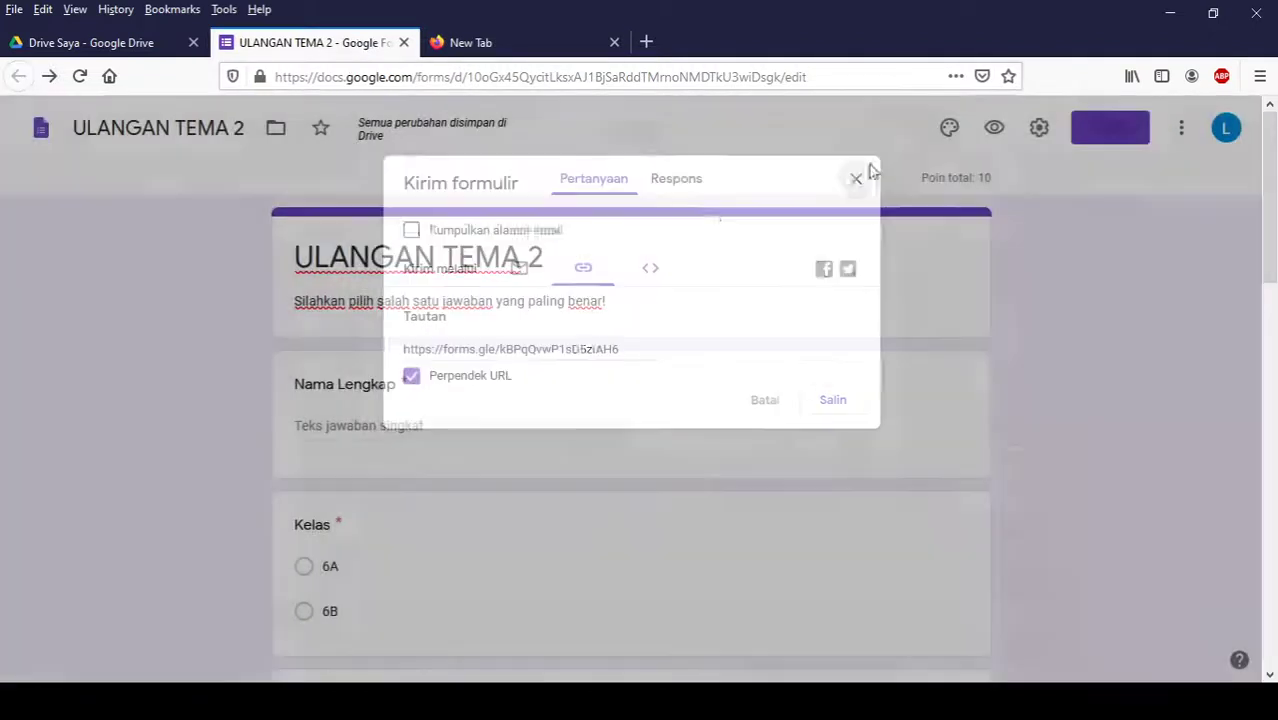